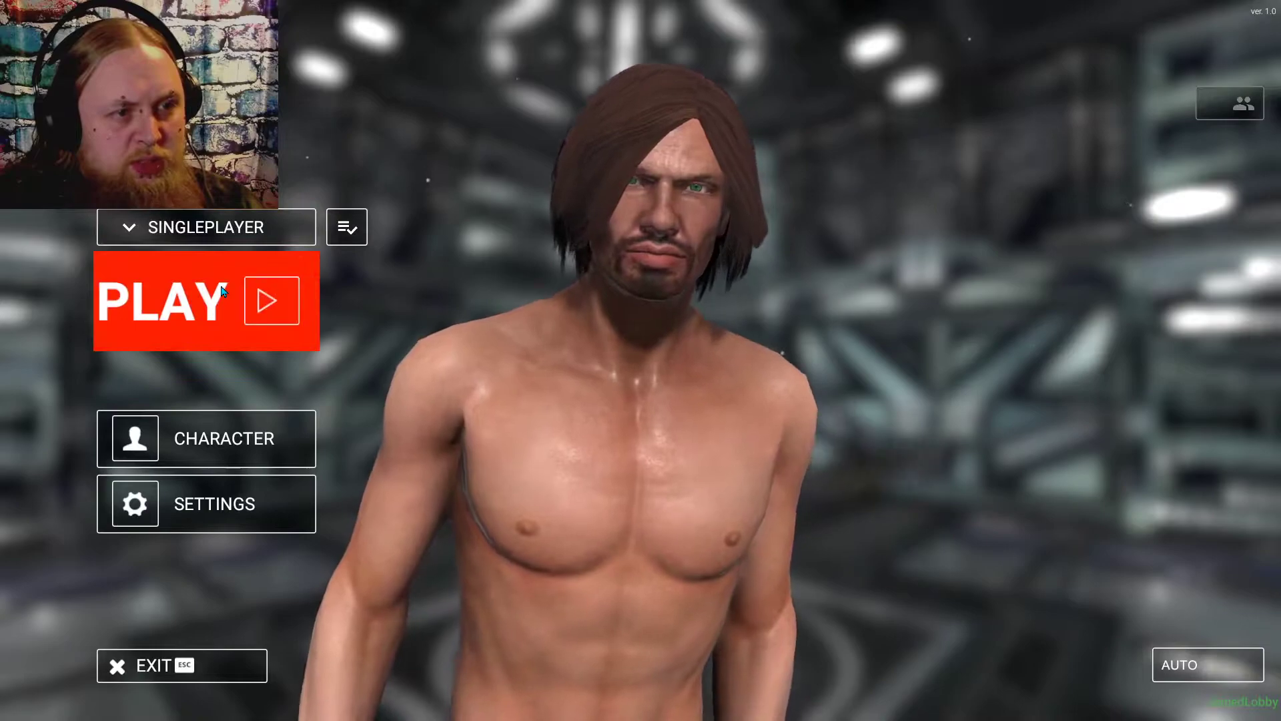
Start a singleplayer match, explore the rooms, and throw a boot
{"action": "left_click", "coordinate": [222, 288]}
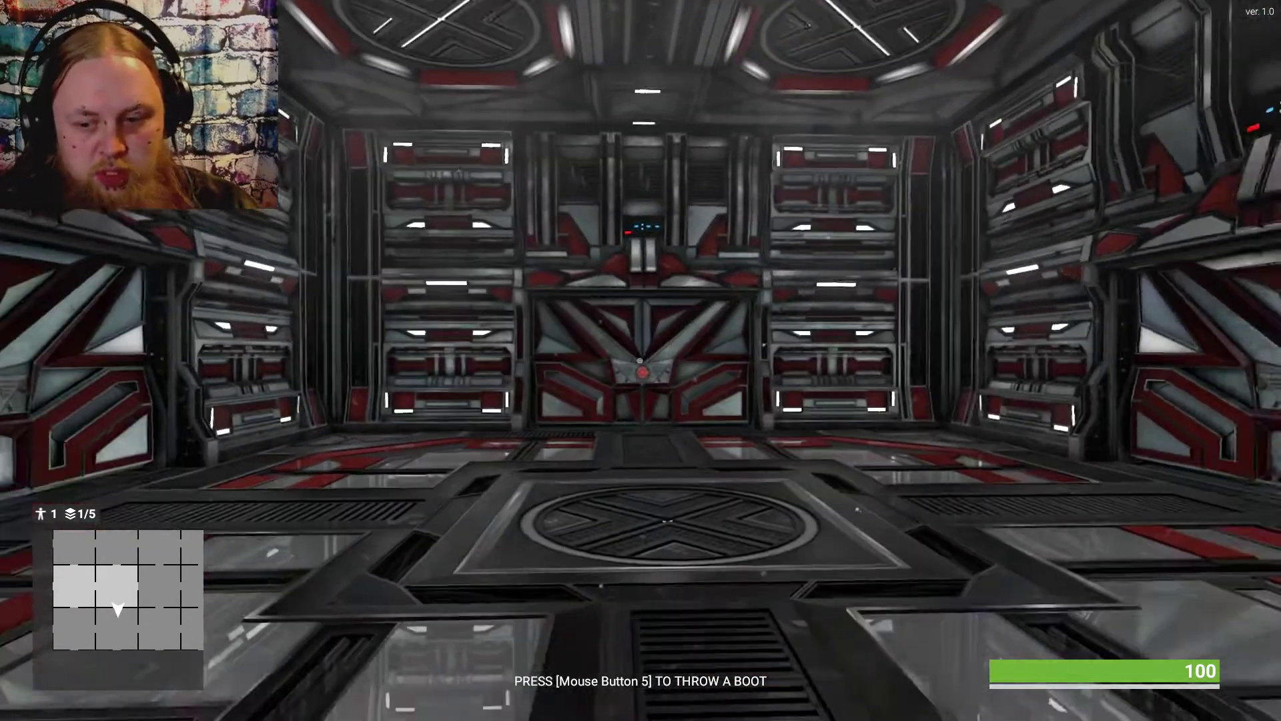
{"action": "key", "text": "e"}
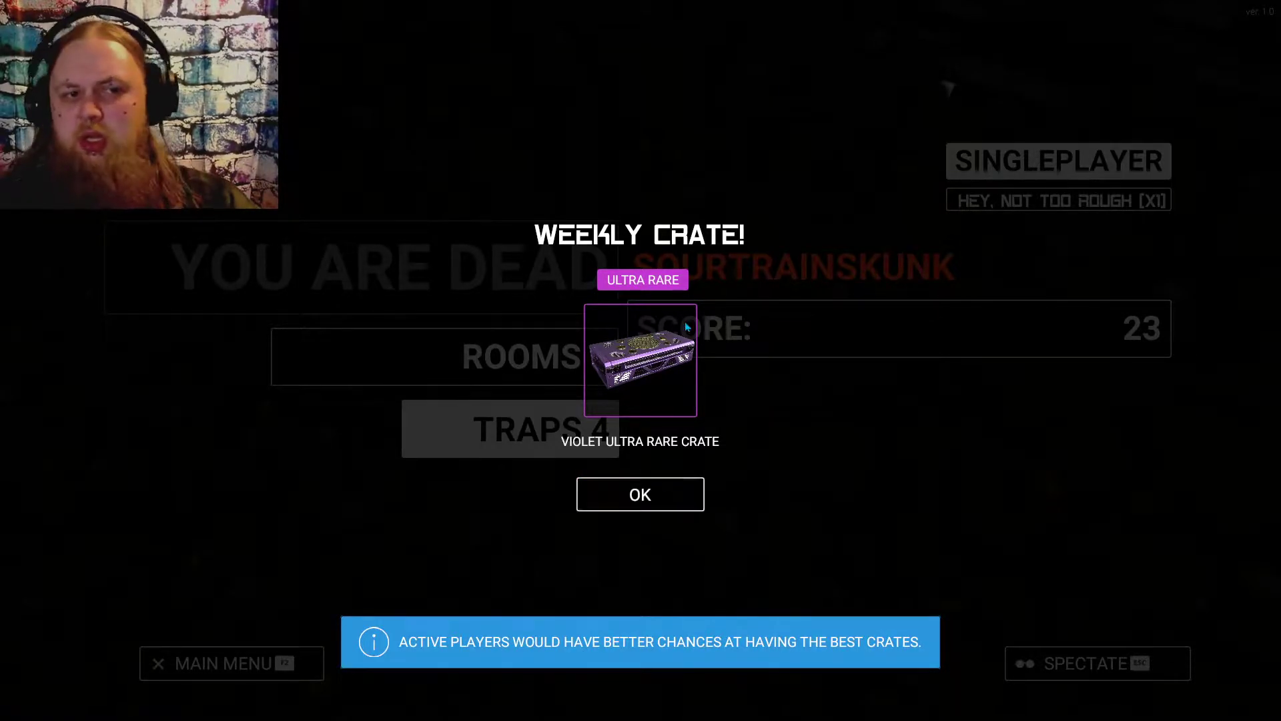
Dismiss the weekly crate, cancel quitting once, toggle spectate, then request the main menu again
{"action": "left_click", "coordinate": [676, 484]}
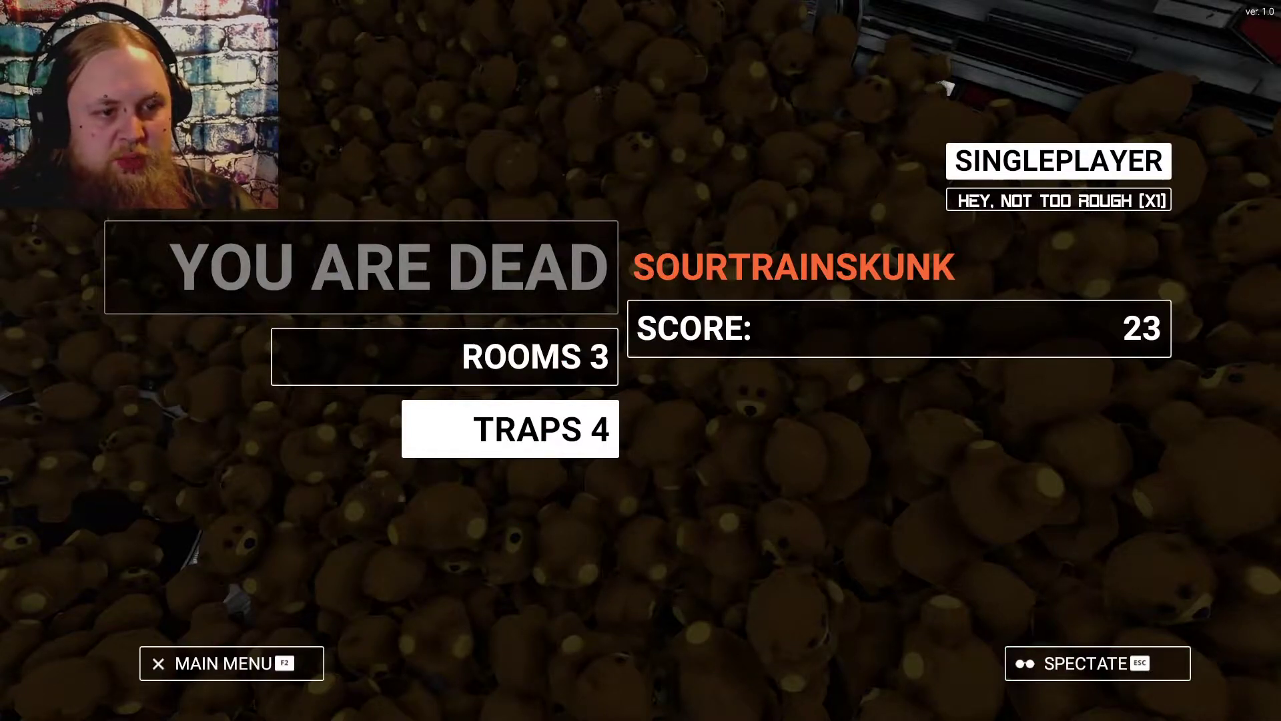
{"action": "left_click", "coordinate": [218, 665]}
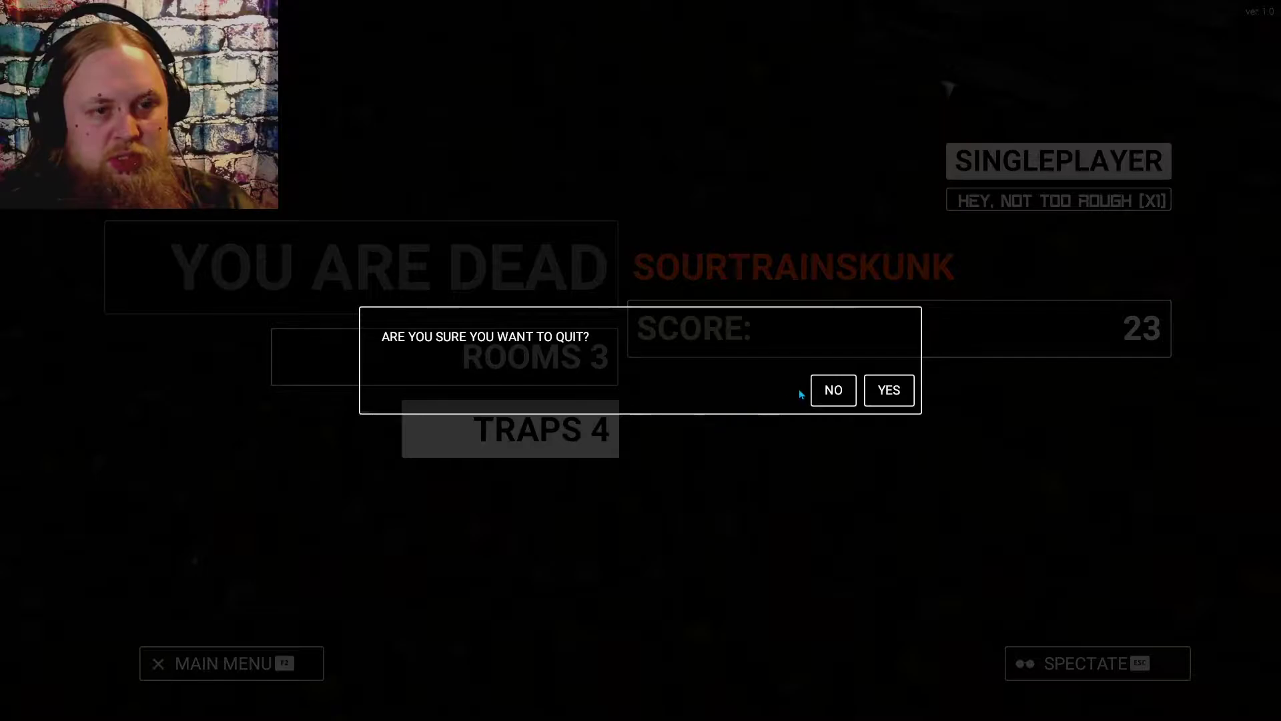
{"action": "left_click", "coordinate": [835, 391]}
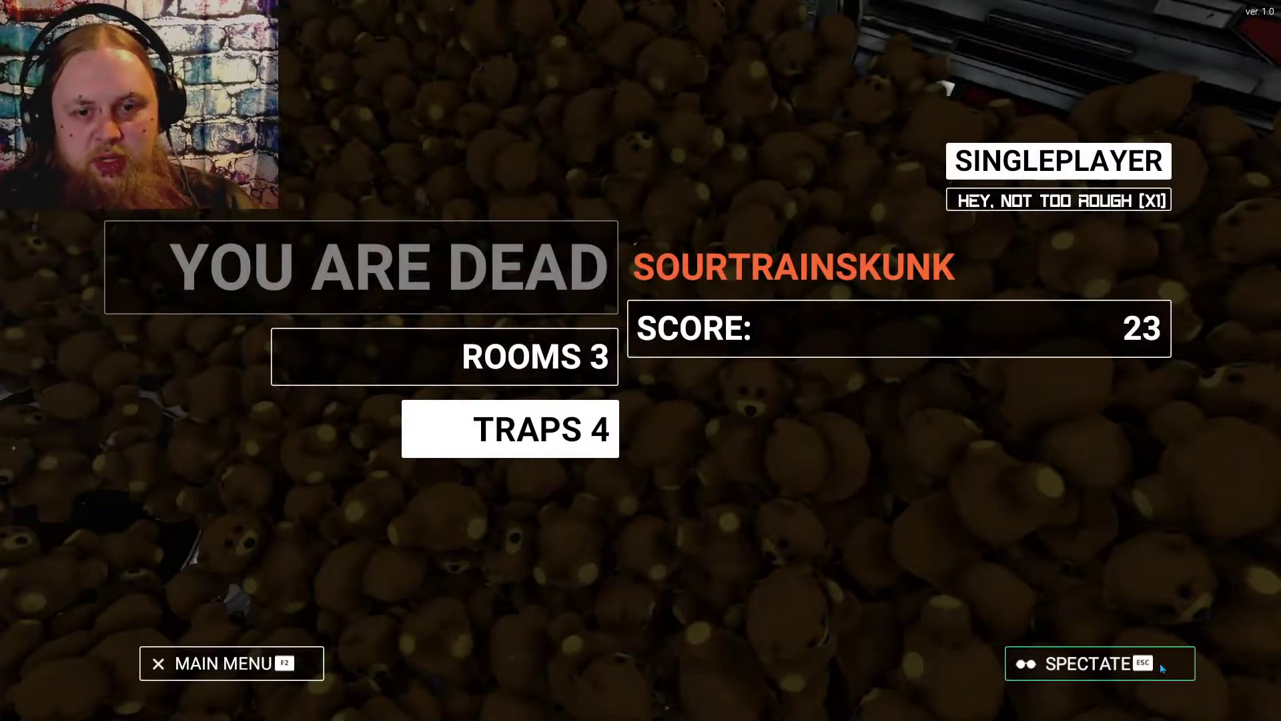
{"action": "left_click", "coordinate": [1161, 663]}
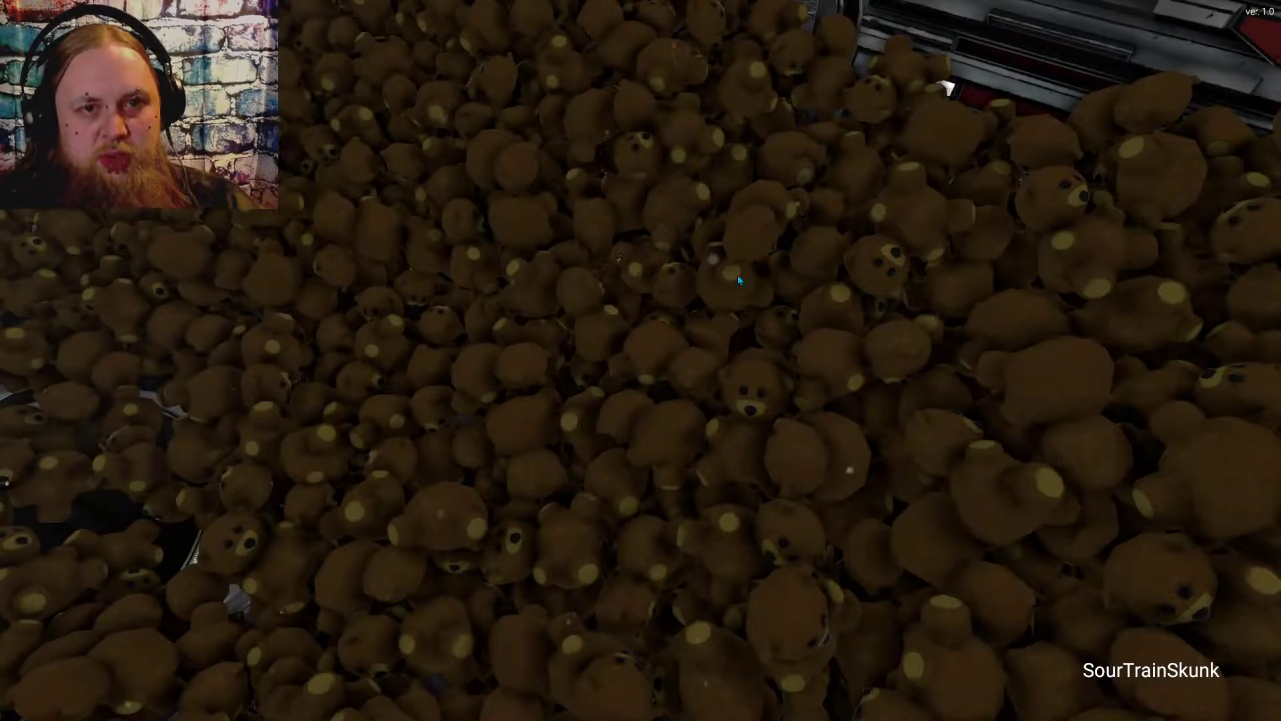
{"action": "left_click", "coordinate": [344, 202]}
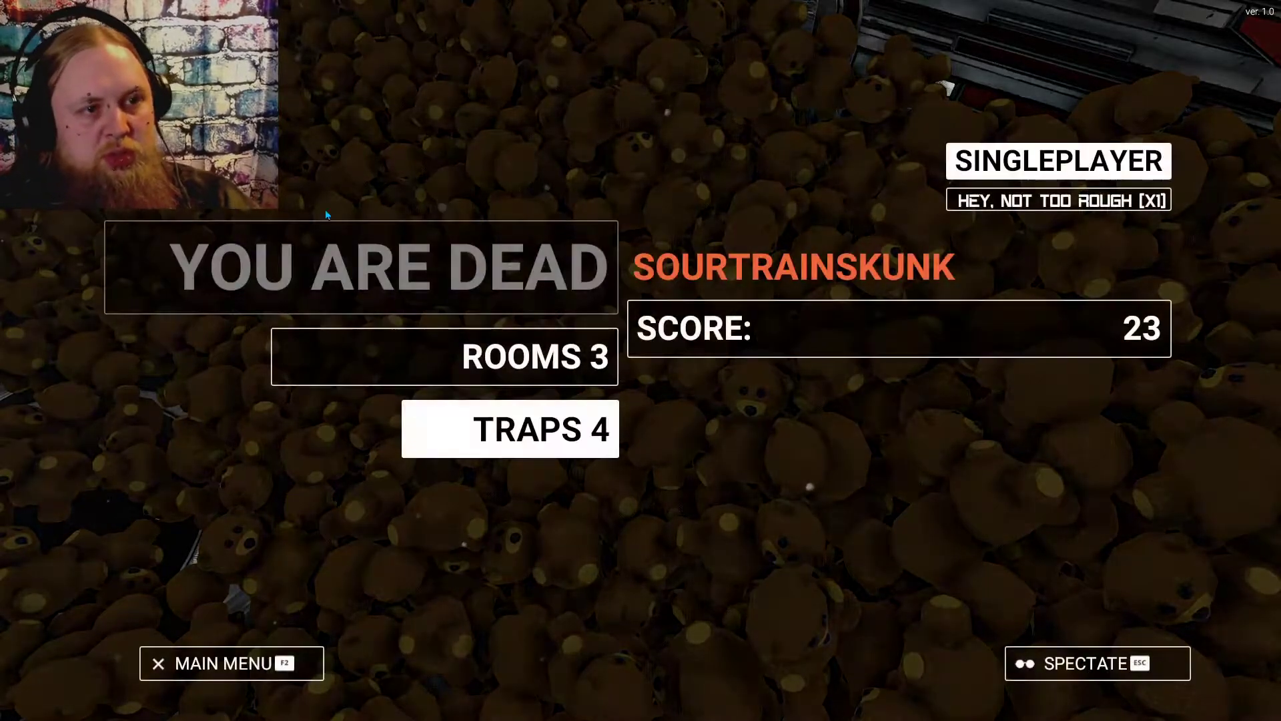
{"action": "left_click", "coordinate": [283, 641]}
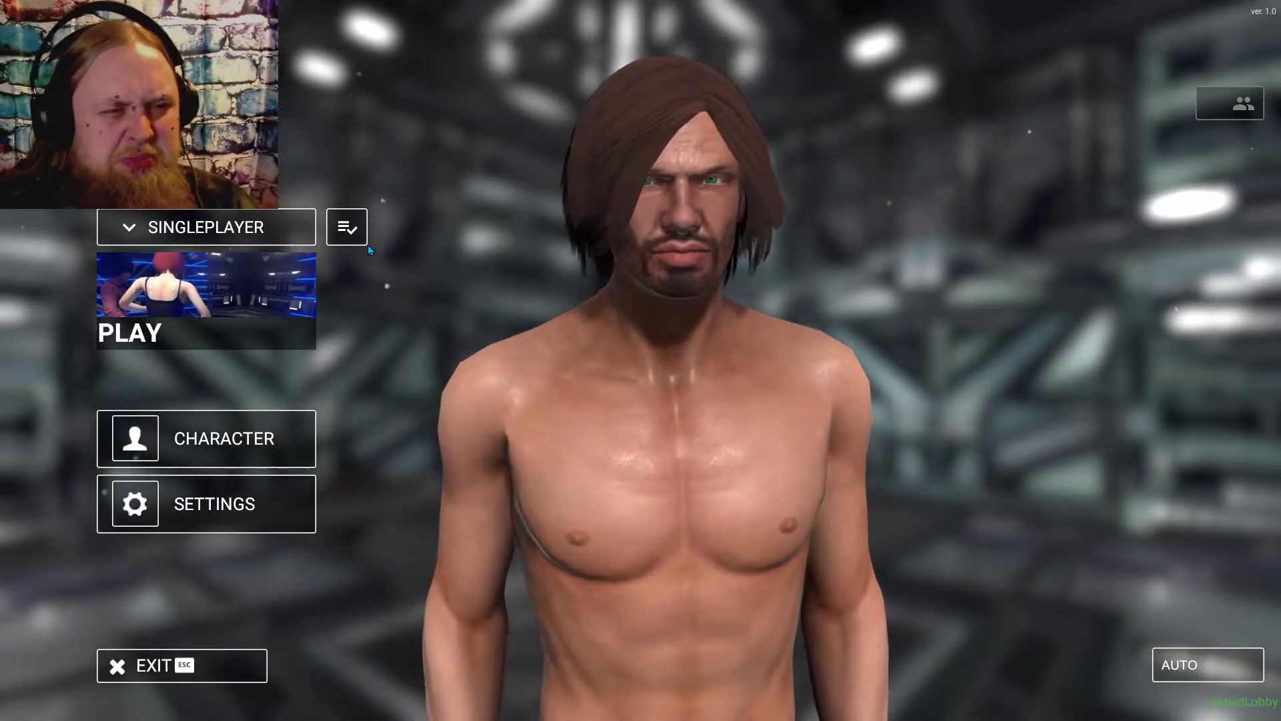
Choose SINGLEPLAYER from the game-mode list and start matchmaking
{"action": "left_click", "coordinate": [242, 238]}
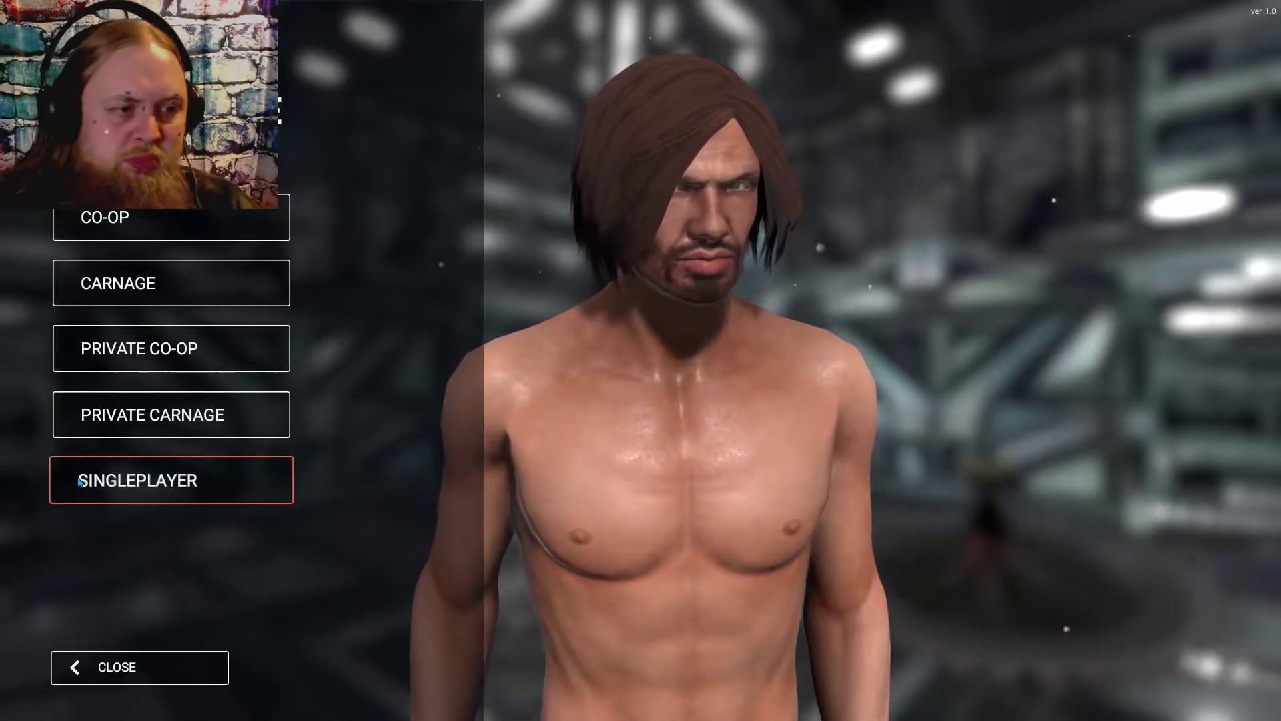
{"action": "left_click", "coordinate": [157, 480]}
{"action": "left_click", "coordinate": [278, 314]}
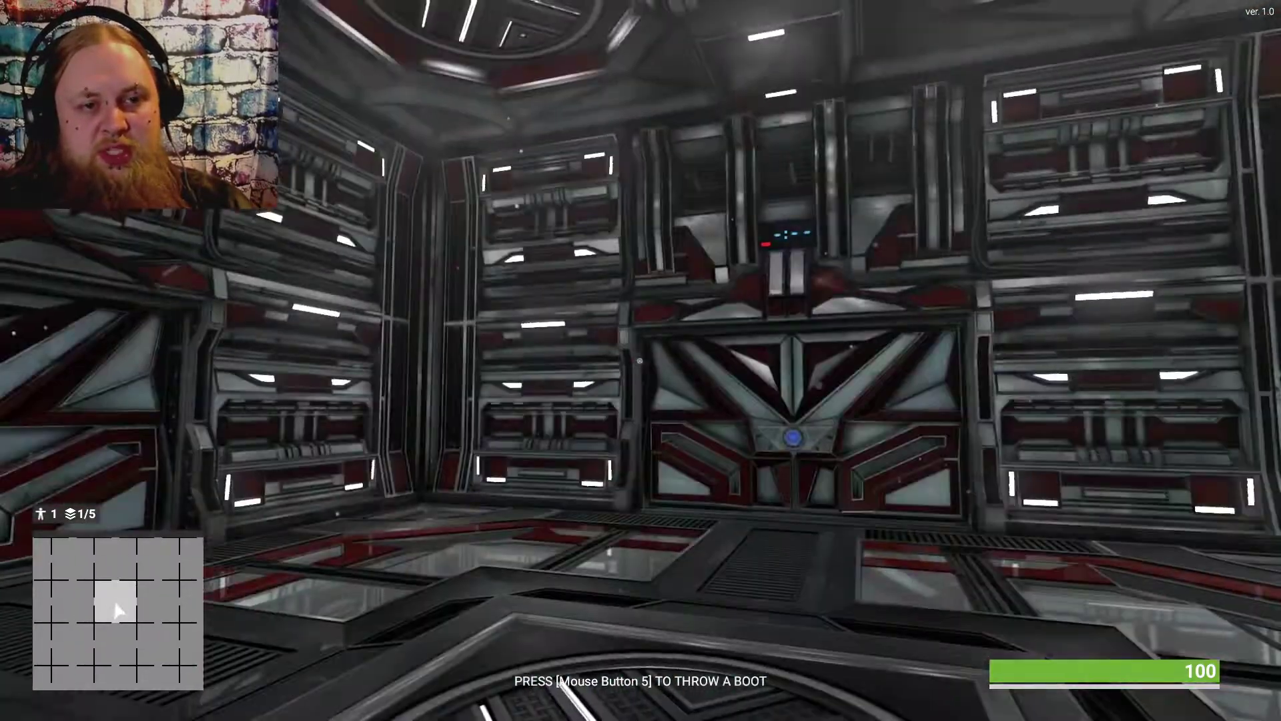
Go through the doorway into the large room and head for the floor emblem
{"action": "key", "text": "w"}
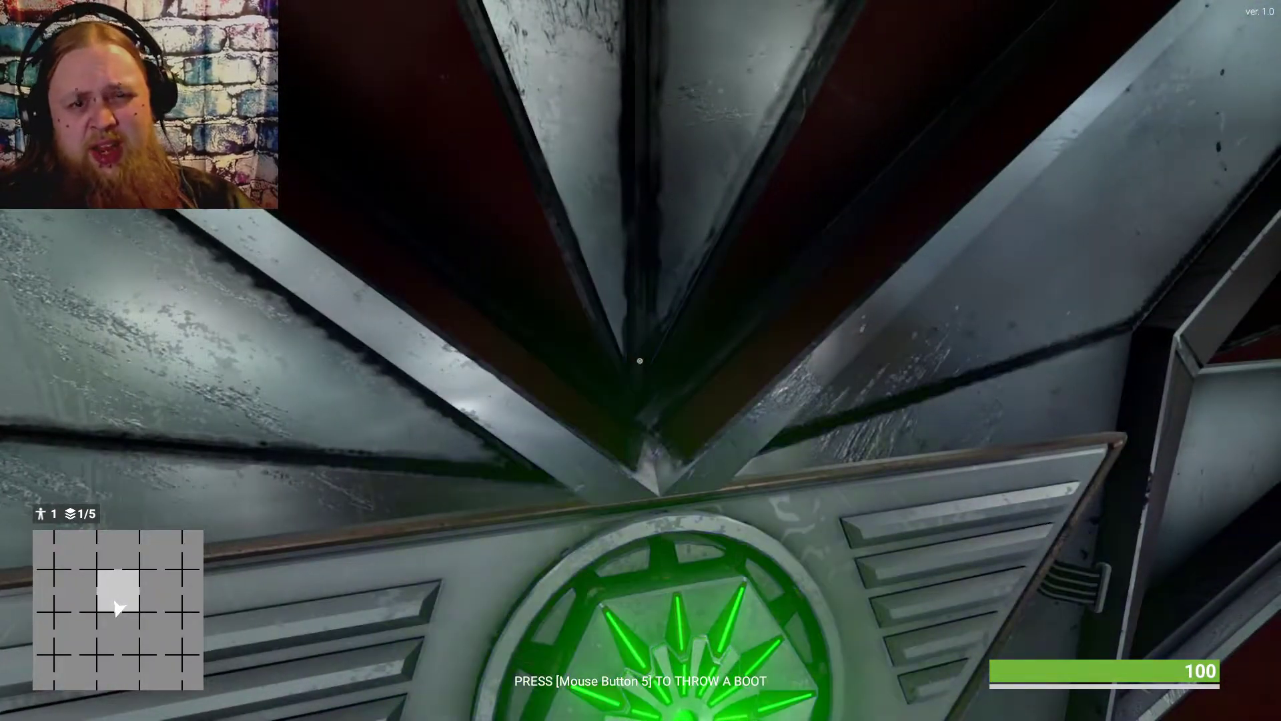
{"action": "key", "text": "s"}
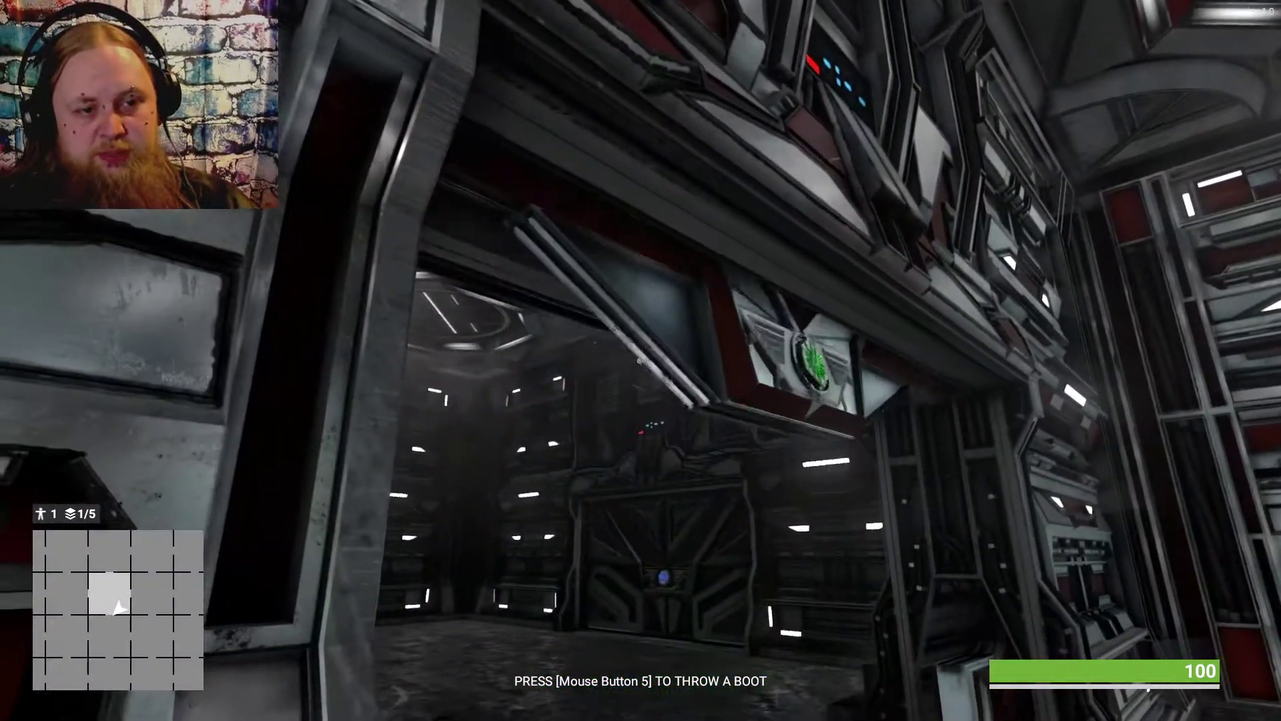
{"action": "key", "text": "w"}
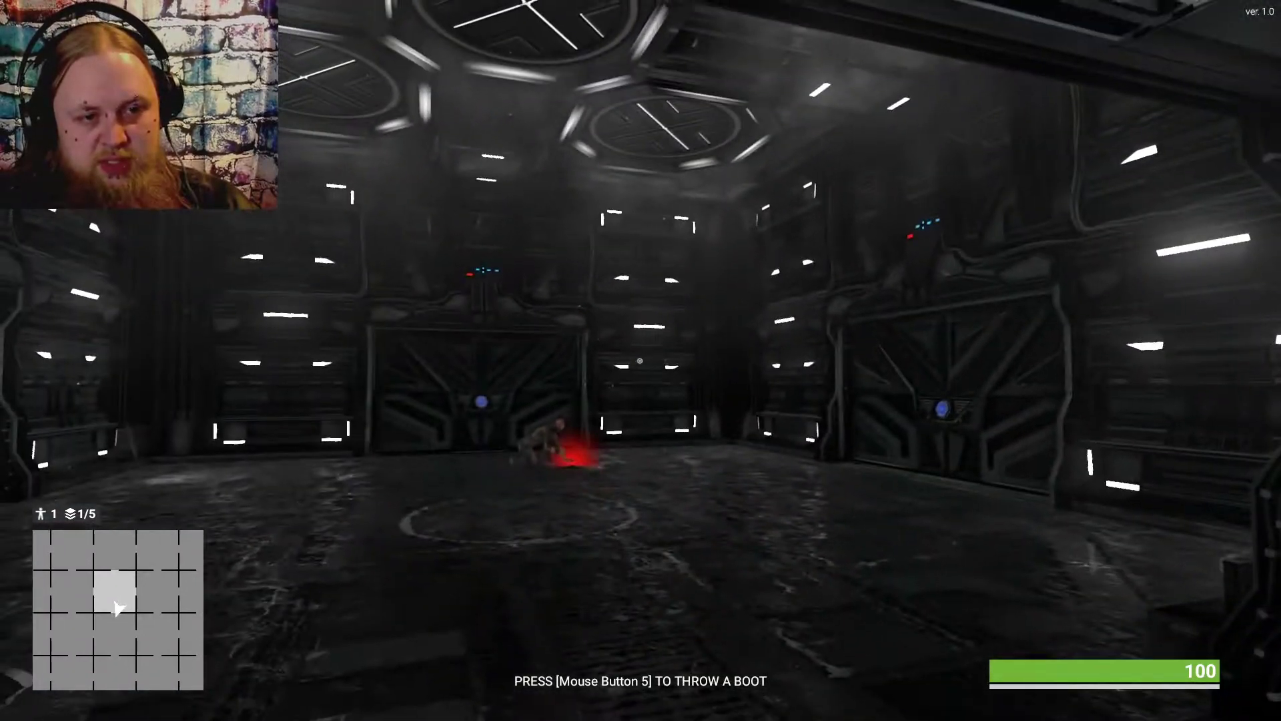
{"action": "key", "text": "w"}
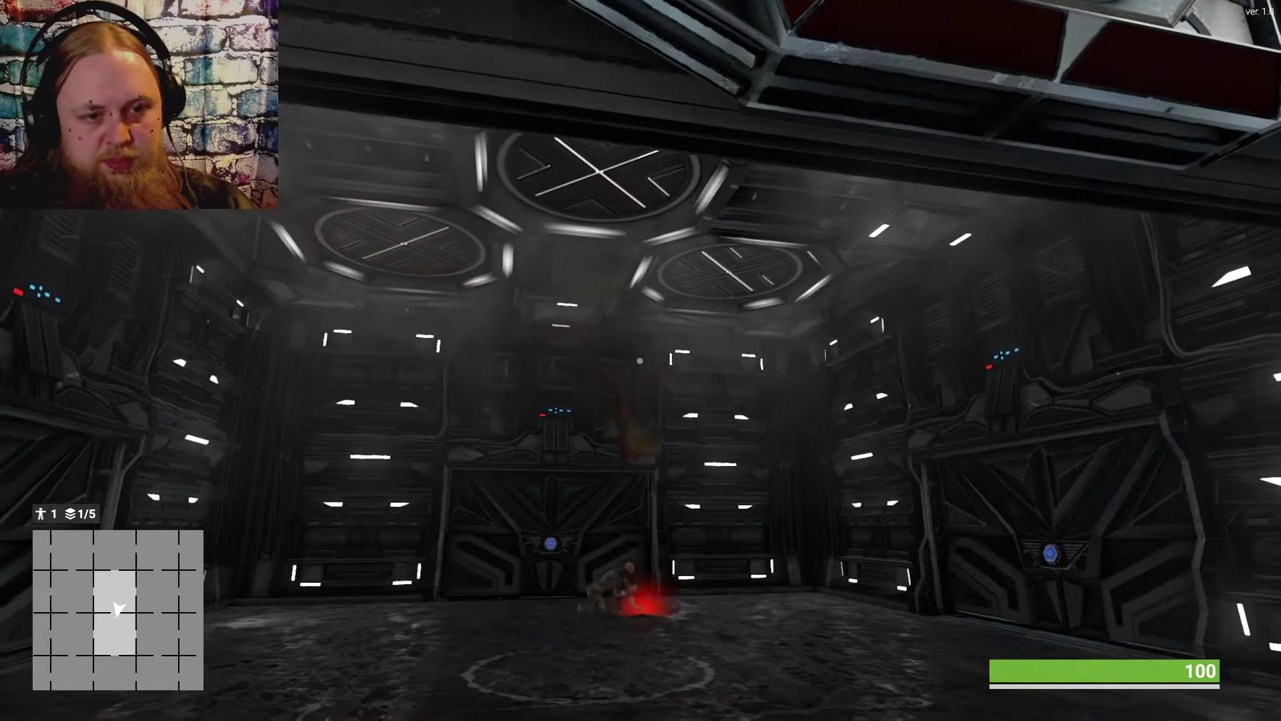
{"action": "key", "text": "w"}
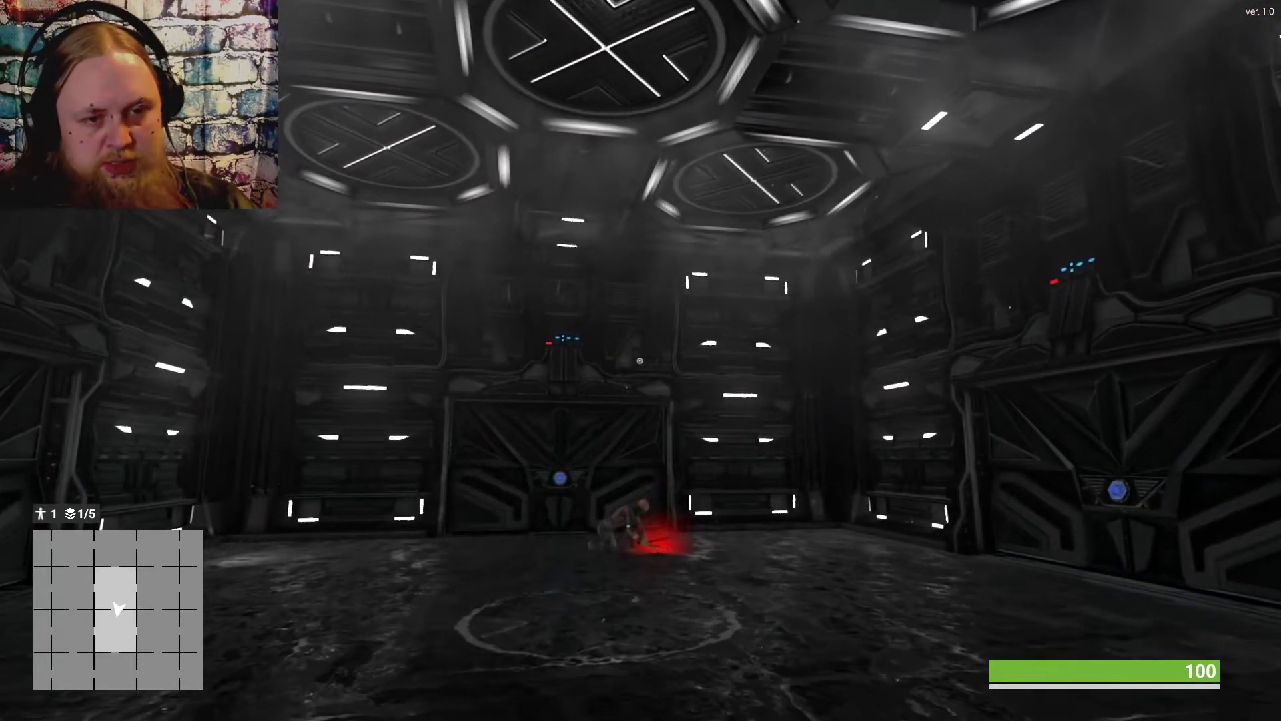
{"action": "key", "text": "w"}
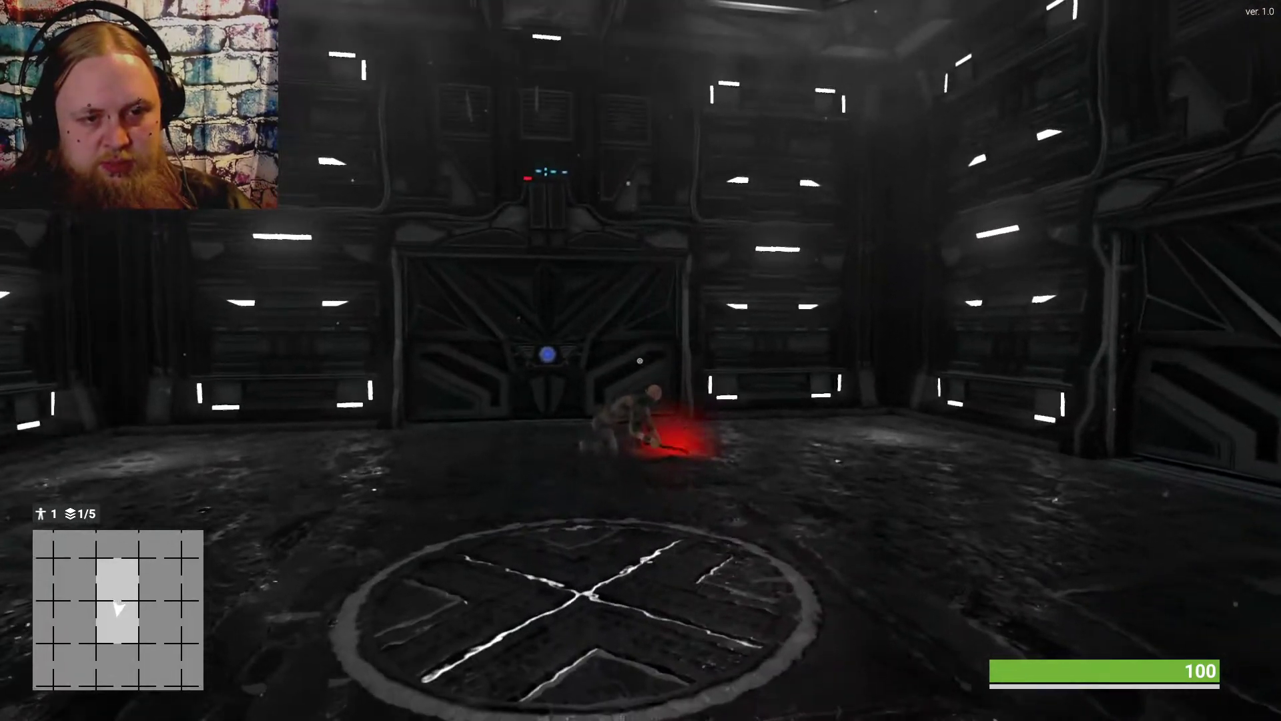
{"action": "key", "text": "w"}
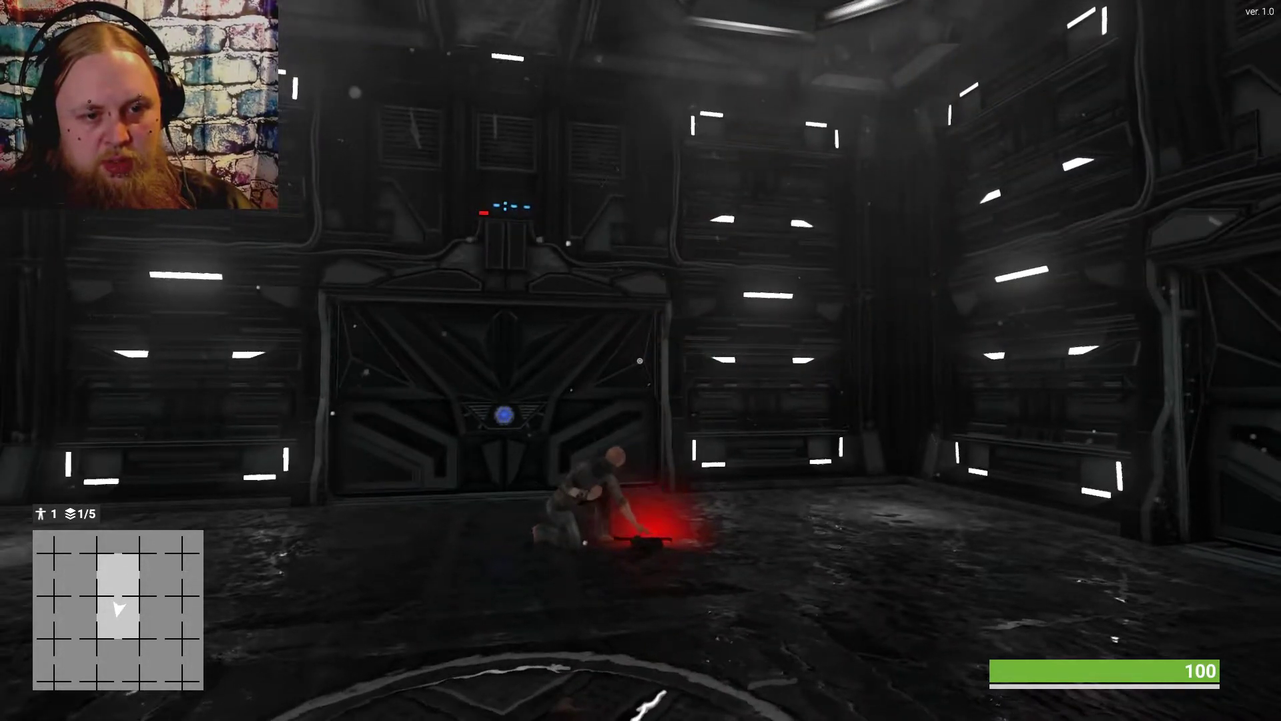
{"action": "key", "text": "w"}
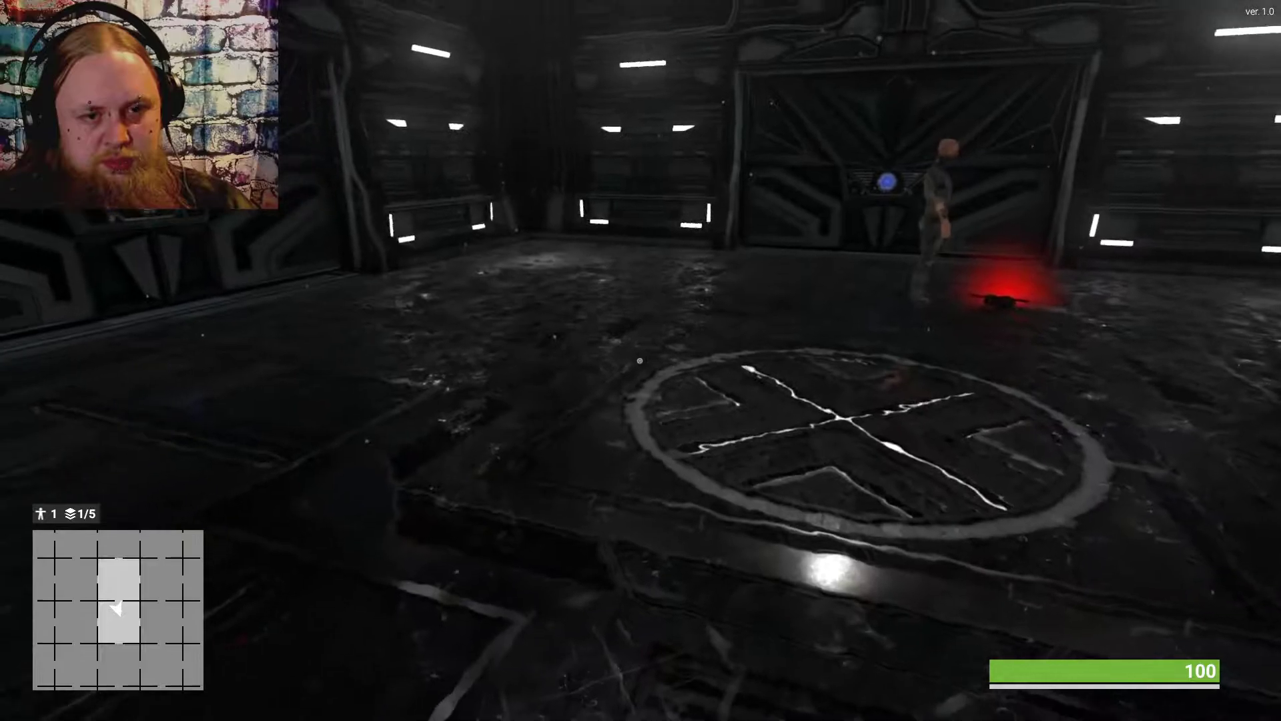
{"action": "key", "text": "w"}
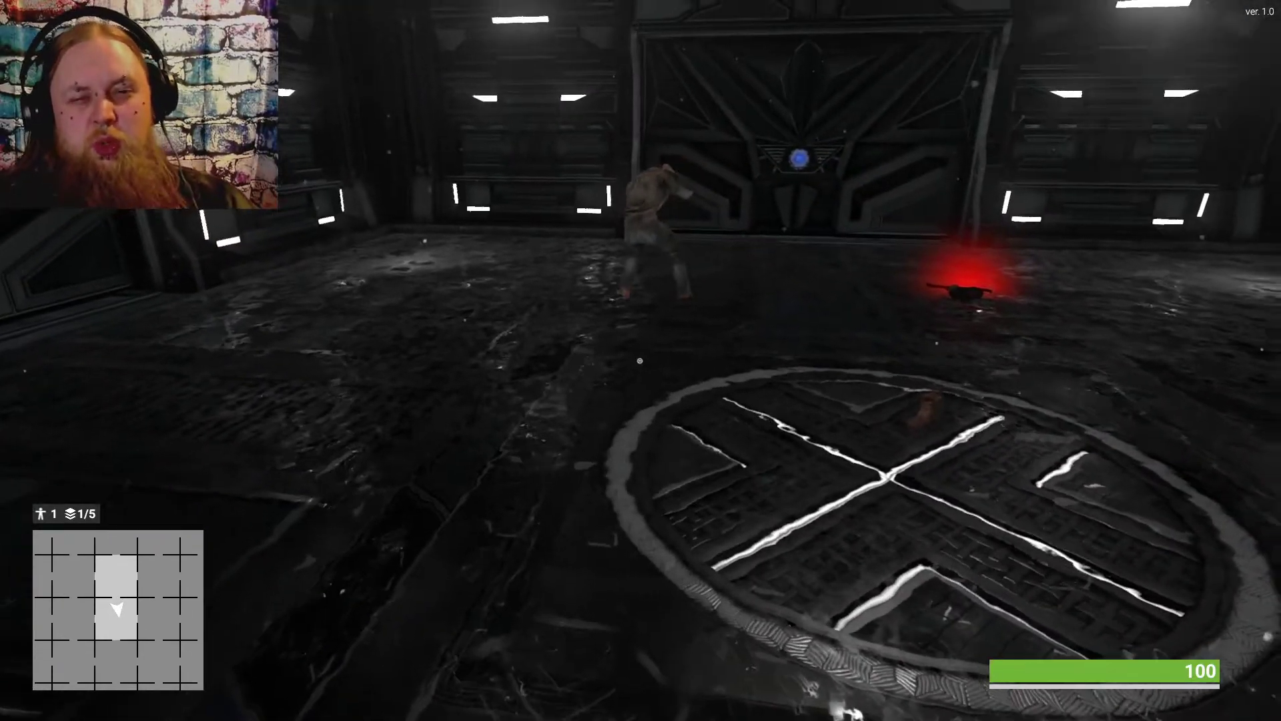
Kill the charging enemy and walk onto the floor emblem to reach the shoe
{"action": "left_click", "coordinate": [642, 361]}
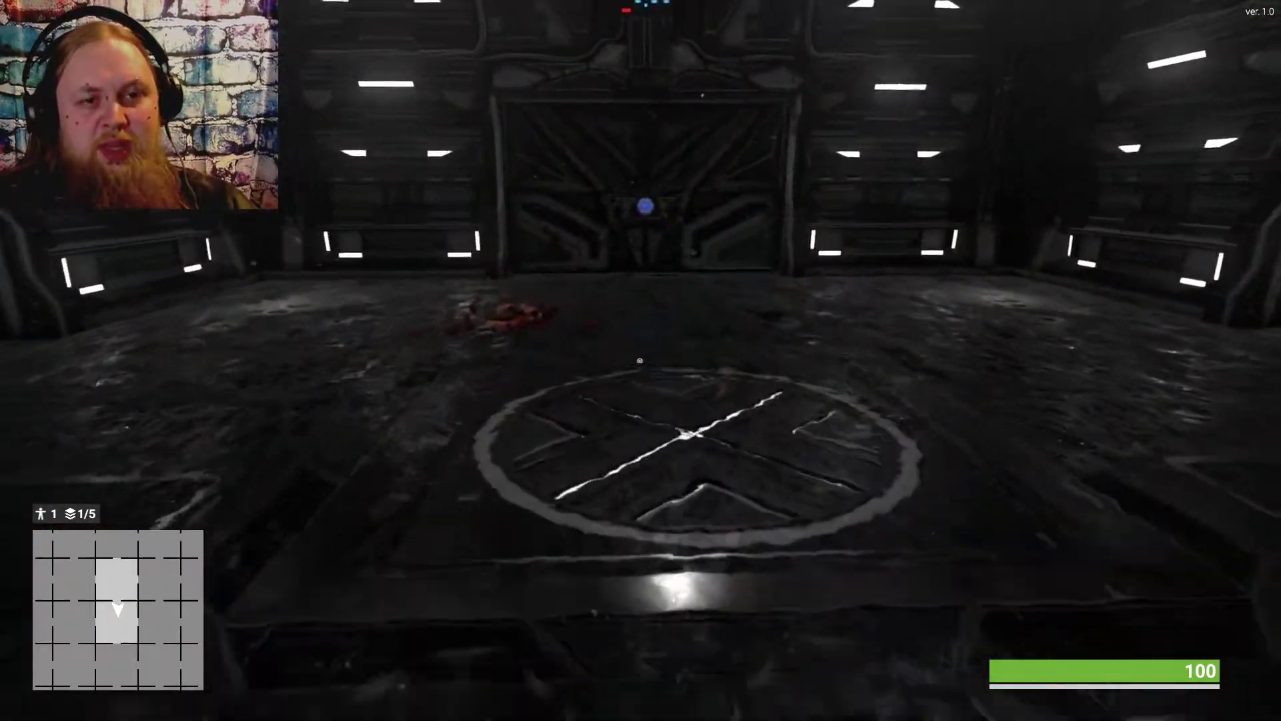
{"action": "key", "text": "w"}
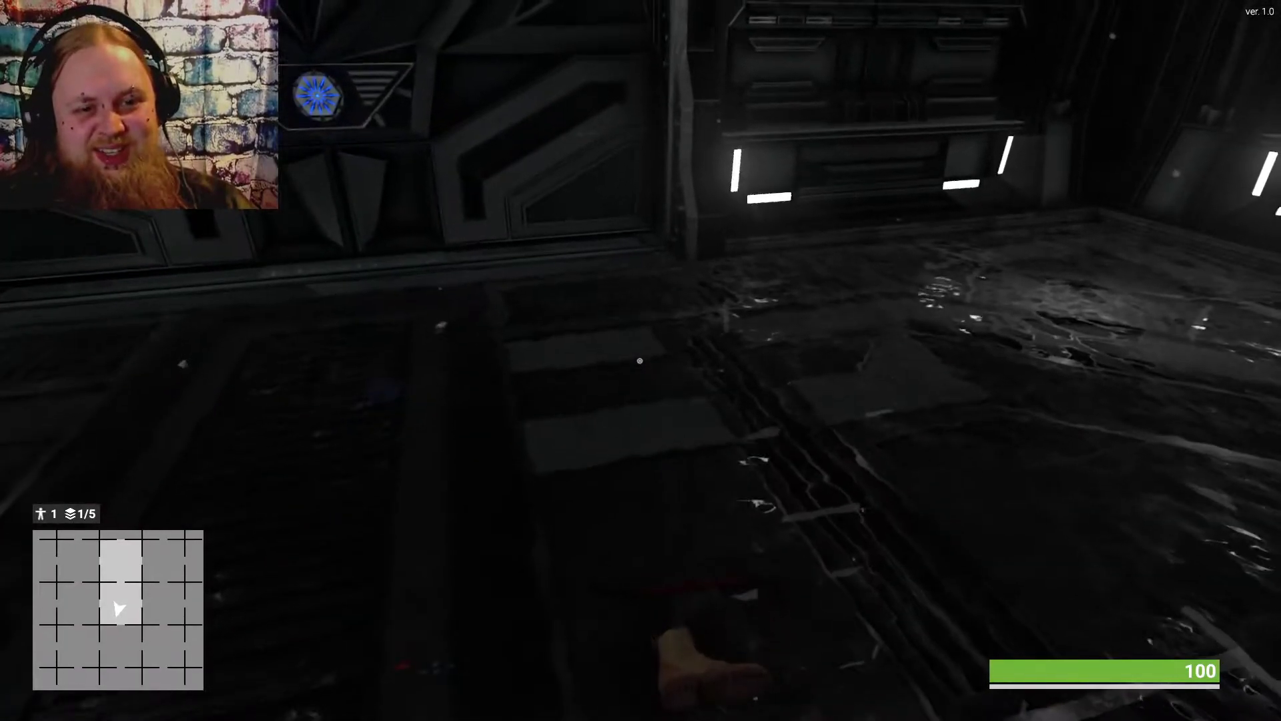
{"action": "key", "text": "w"}
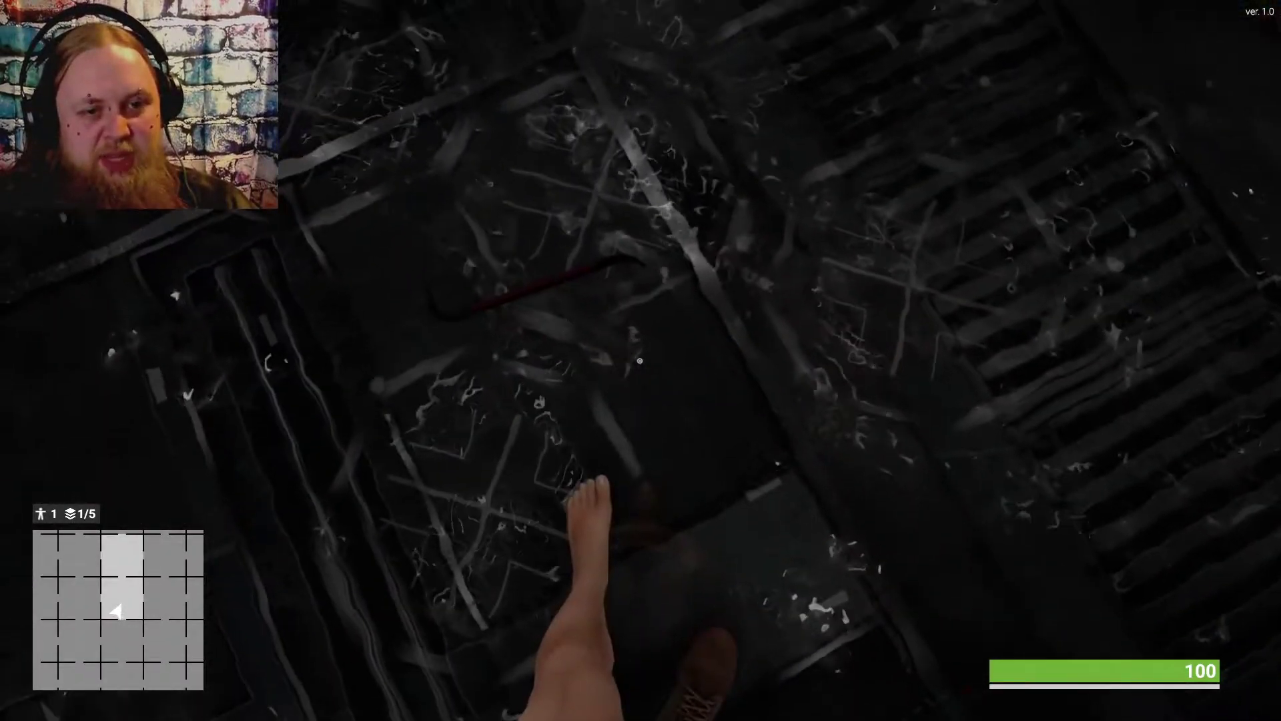
{"action": "key", "text": "w"}
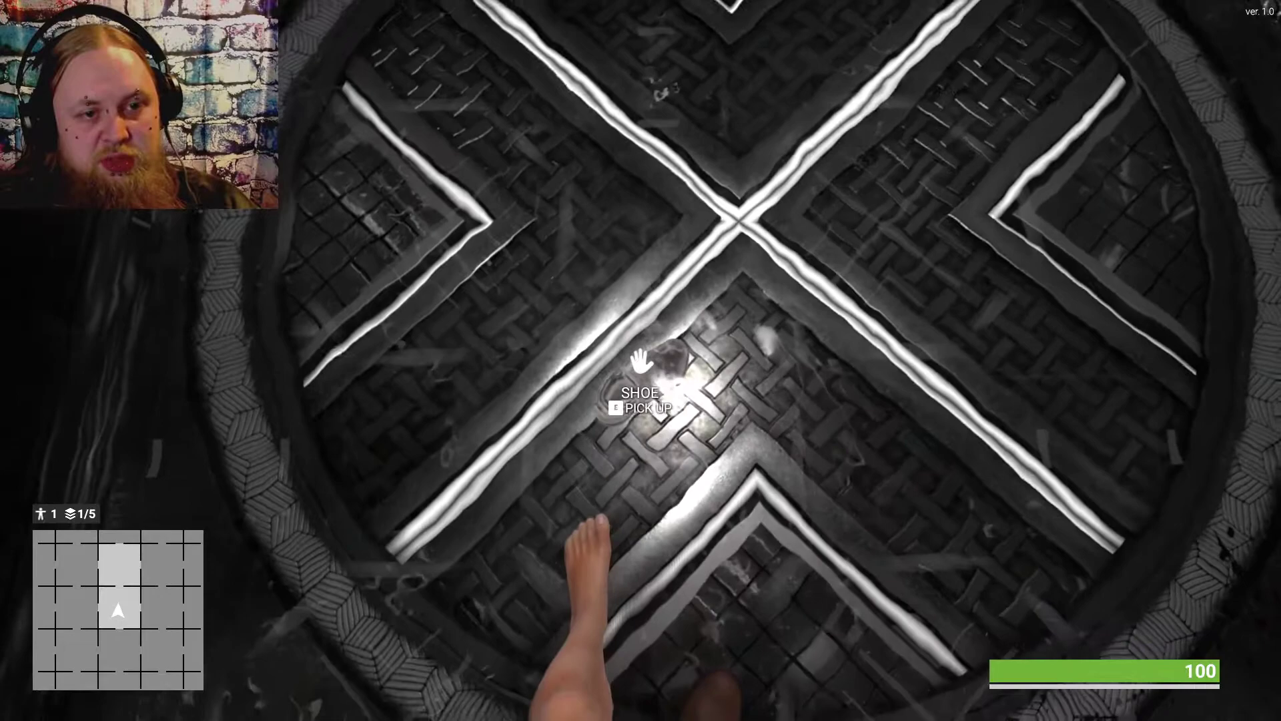
Pick up the shoe and take the item from the open drawer
{"action": "key", "text": "e"}
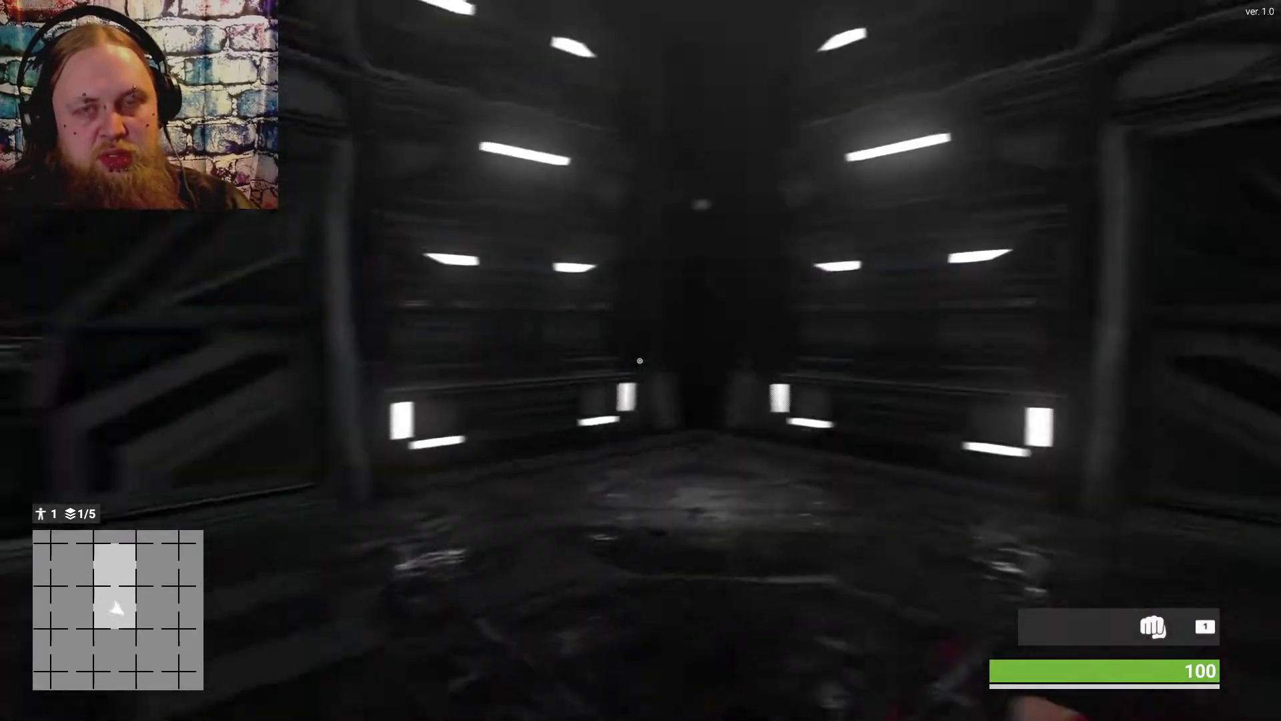
{"action": "key", "text": "w"}
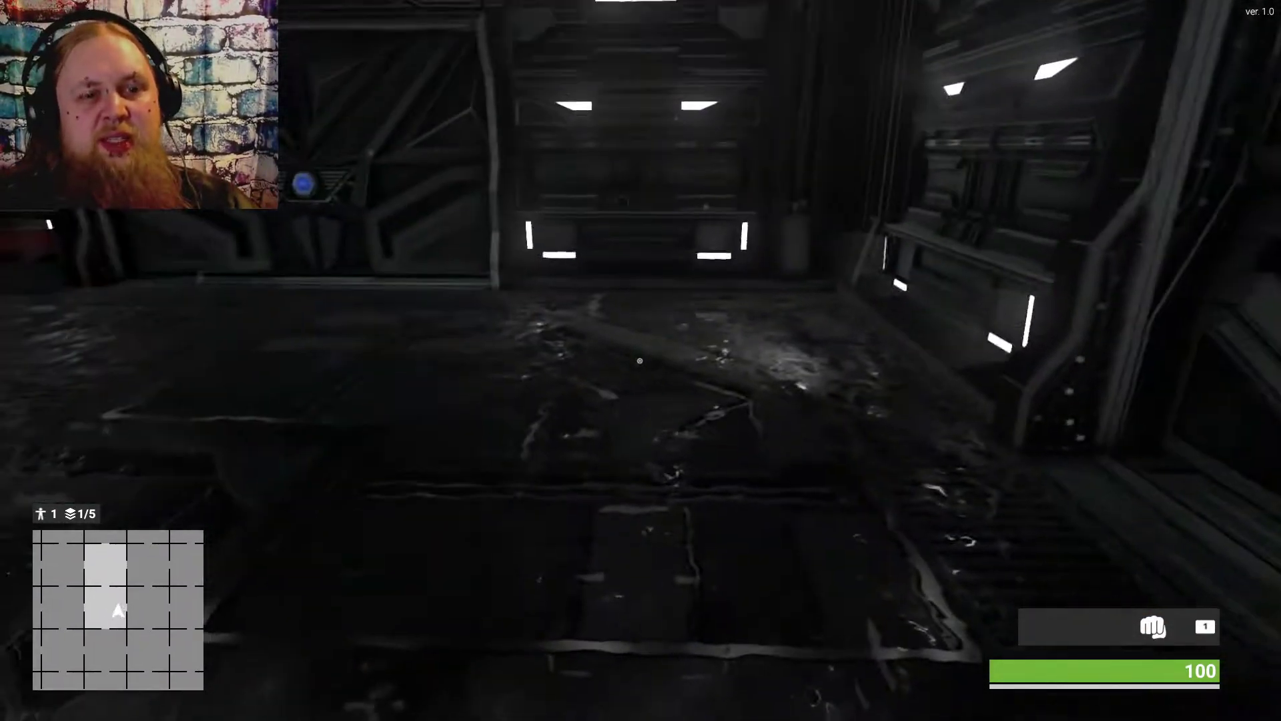
{"action": "key", "text": "w"}
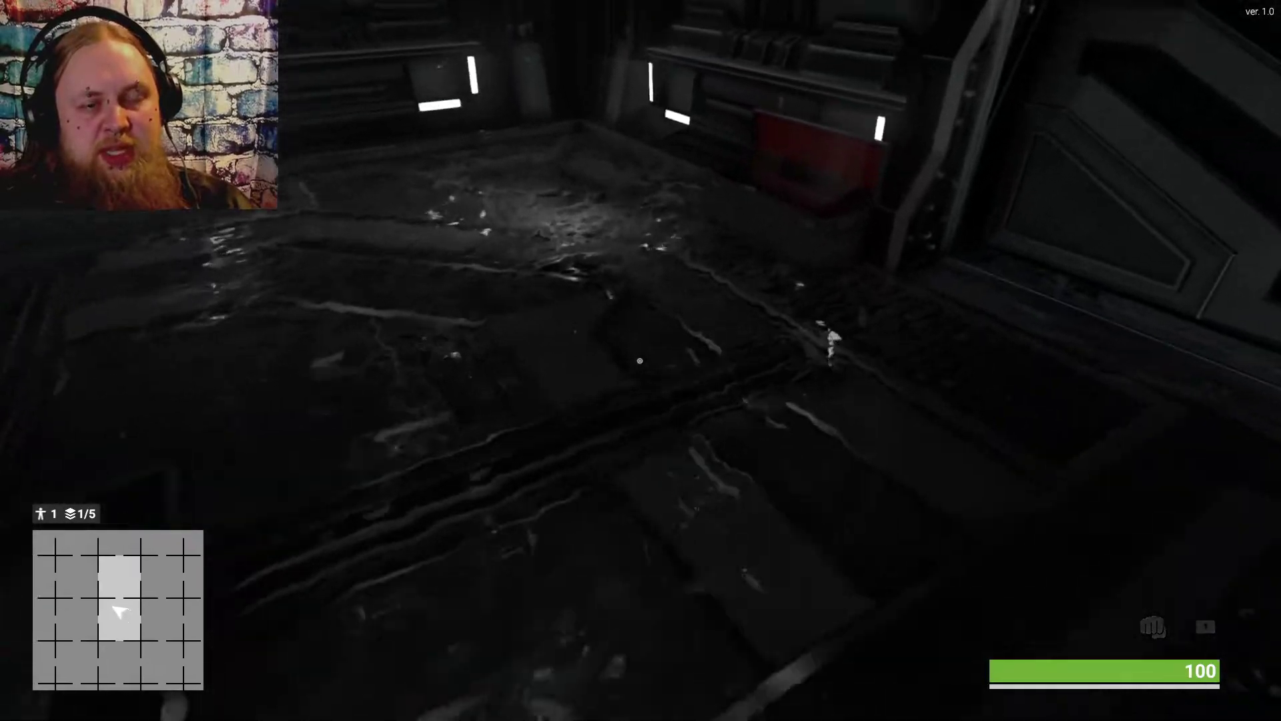
{"action": "key", "text": "e"}
{"action": "key", "text": "e"}
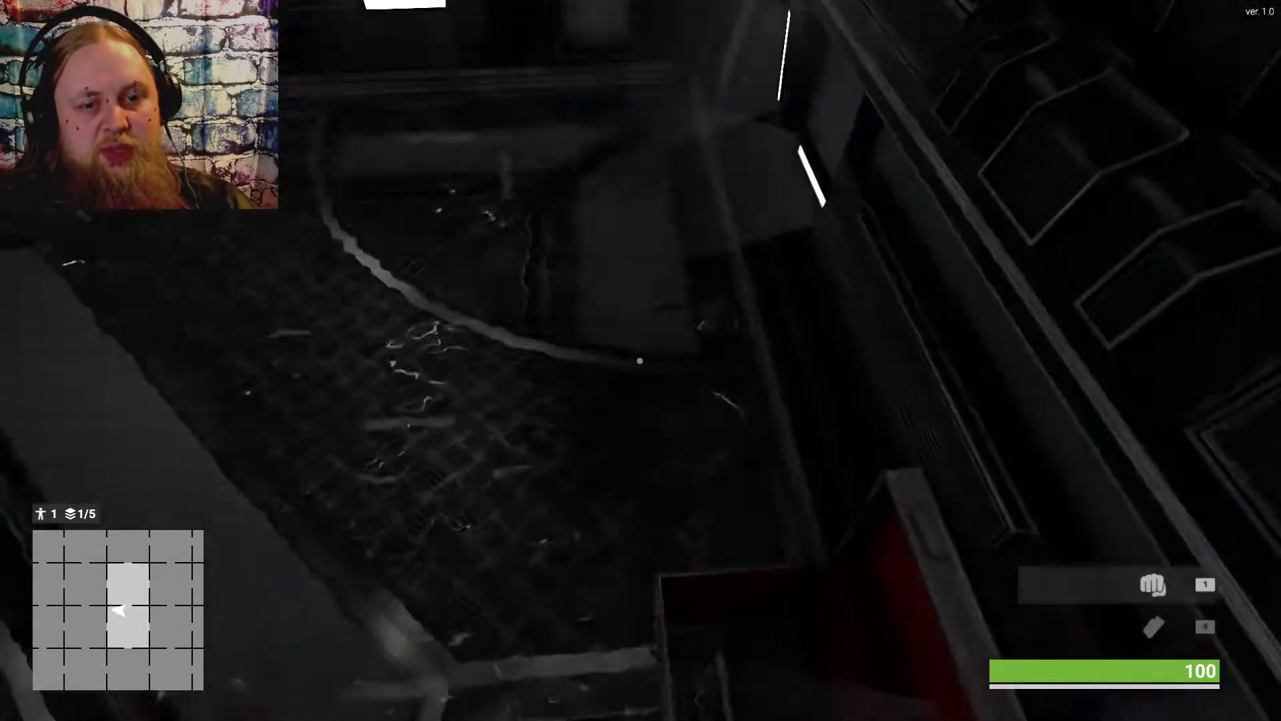
Walk over and examine the remains on the floor
{"action": "key", "text": "w"}
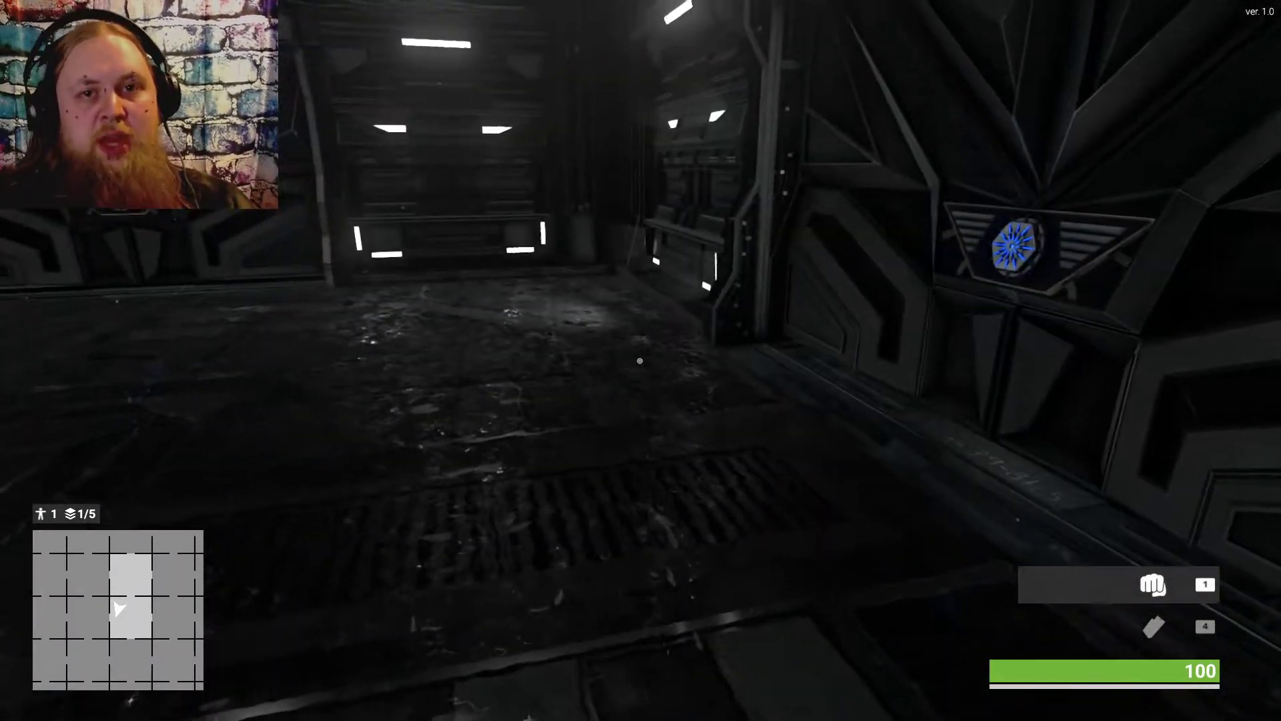
{"action": "key", "text": "w"}
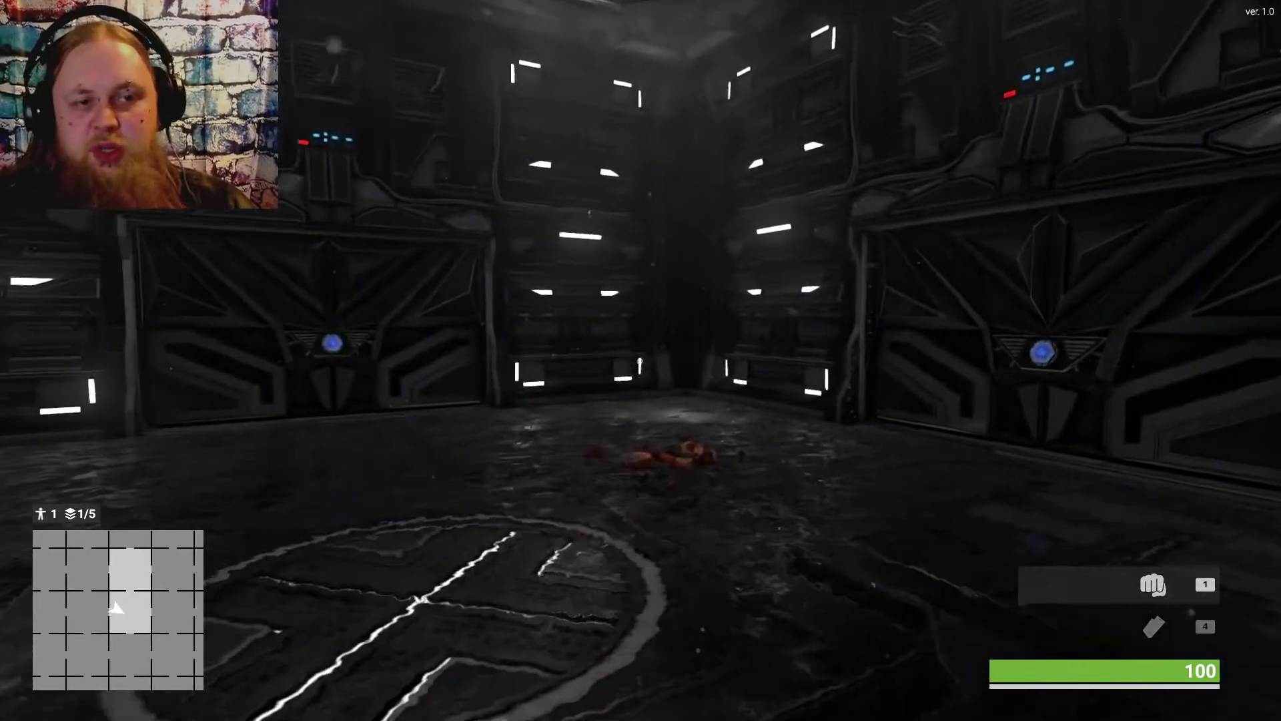
{"action": "key", "text": "w"}
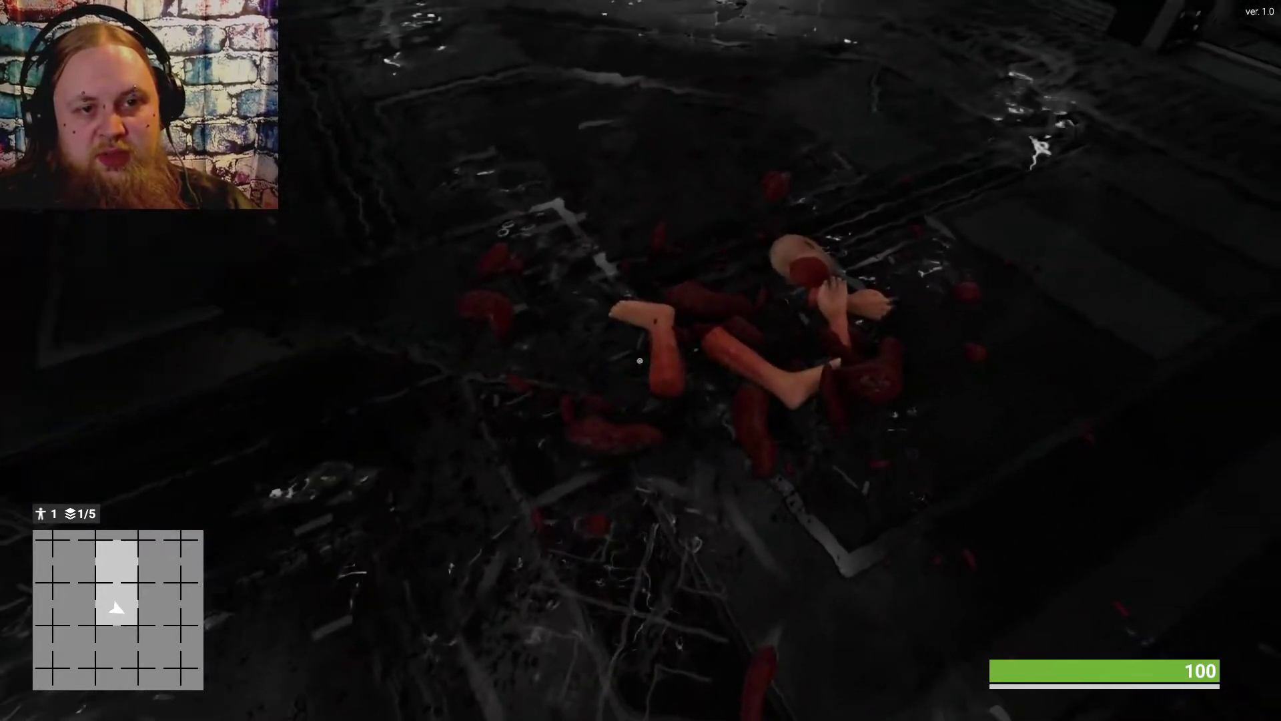
{"action": "key", "text": "w"}
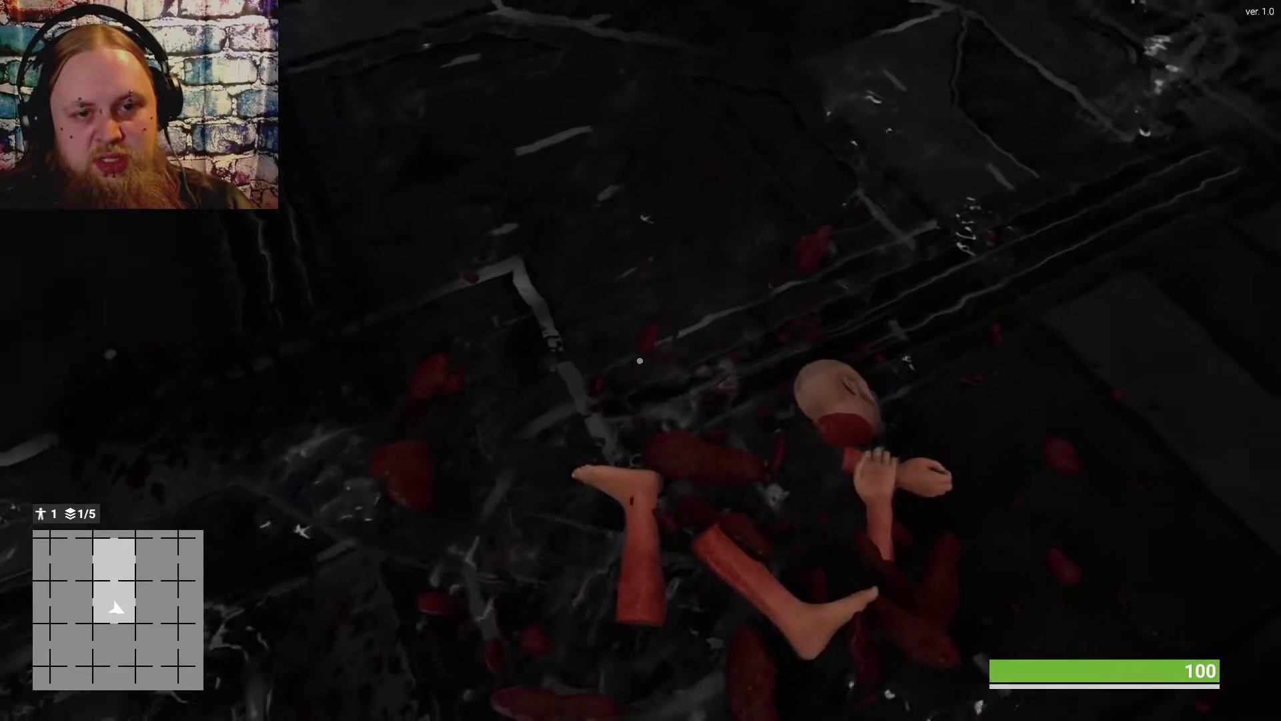
{"action": "key", "text": "w"}
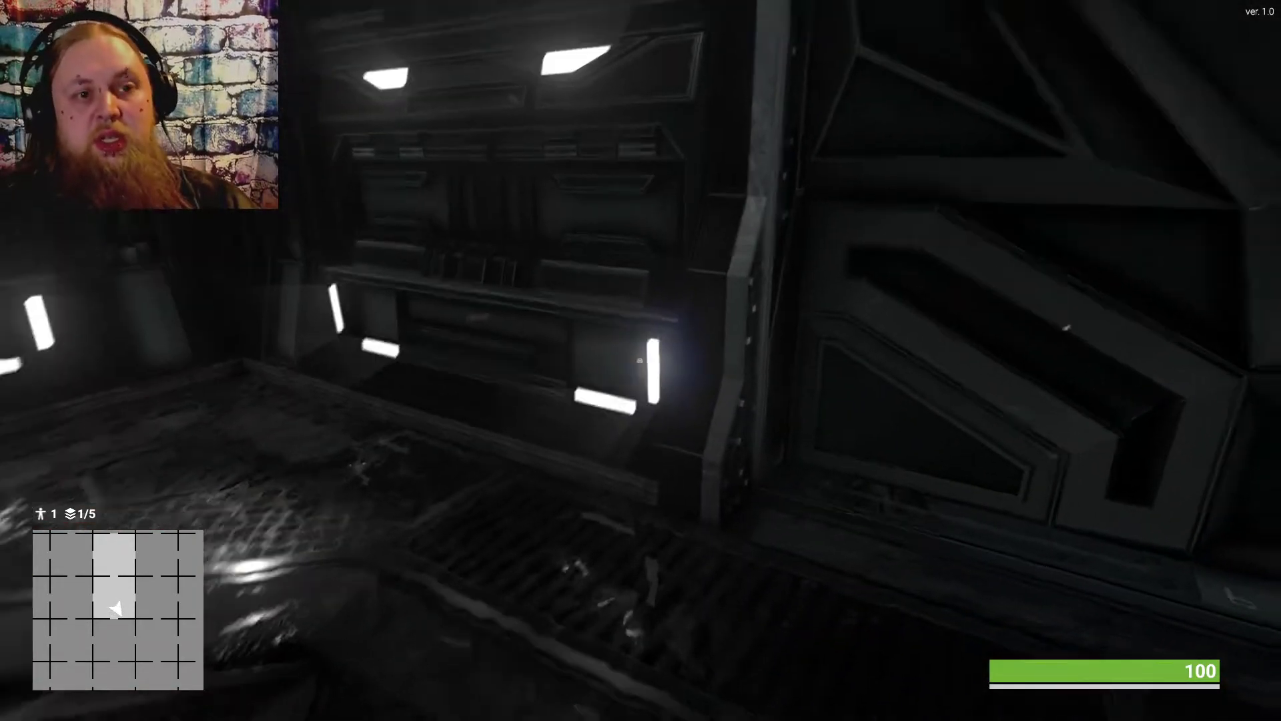
Press the blue wall emblem and activate the door emblem so it turns green
{"action": "key", "text": "w"}
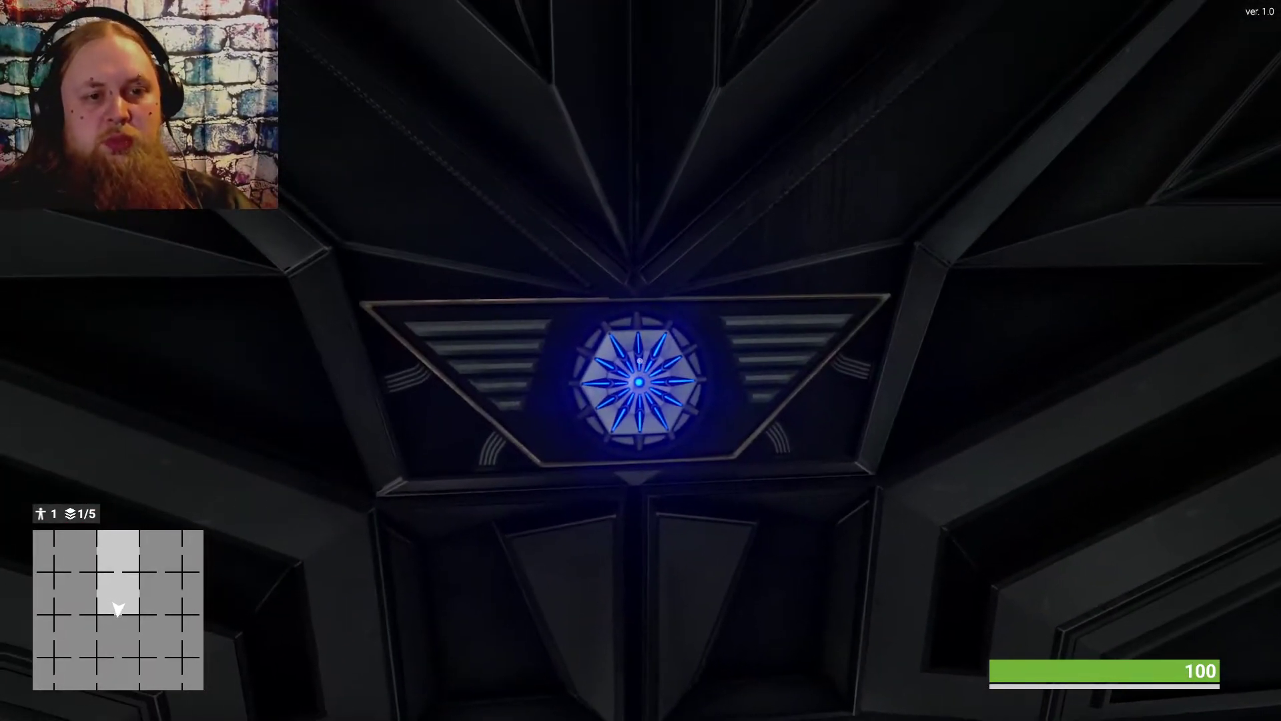
{"action": "key", "text": "w"}
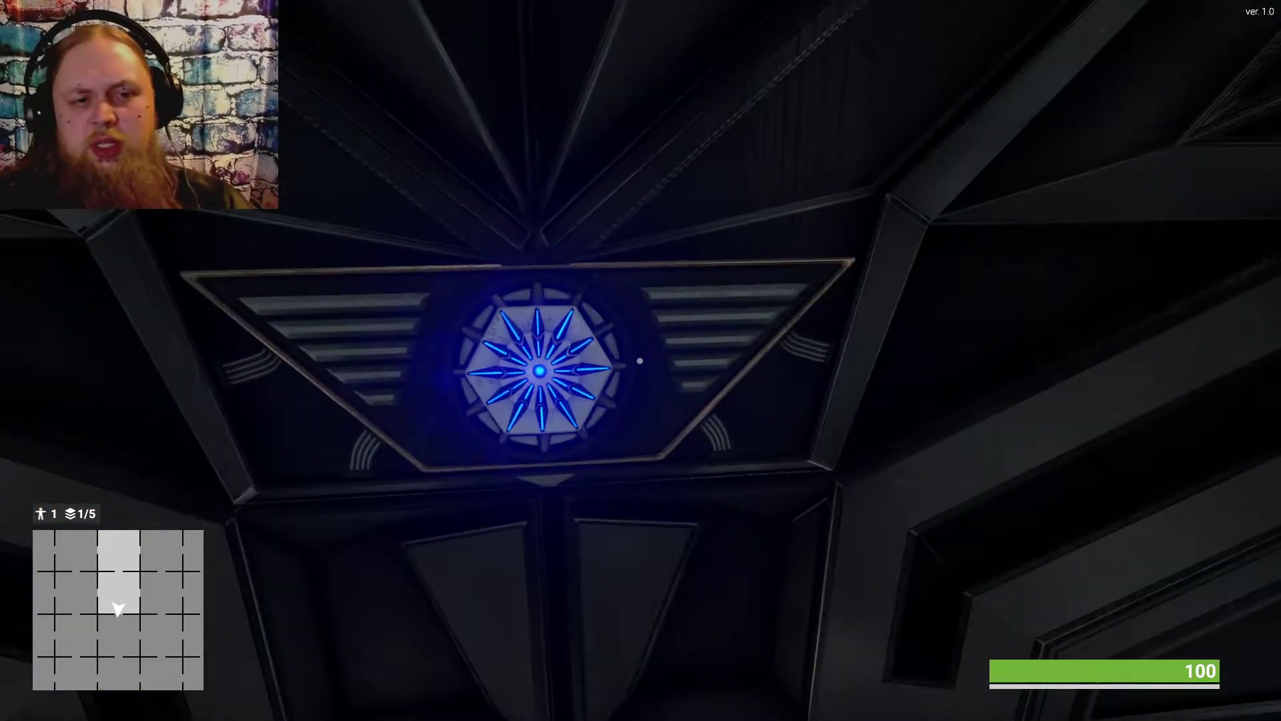
{"action": "left_click", "coordinate": [642, 361]}
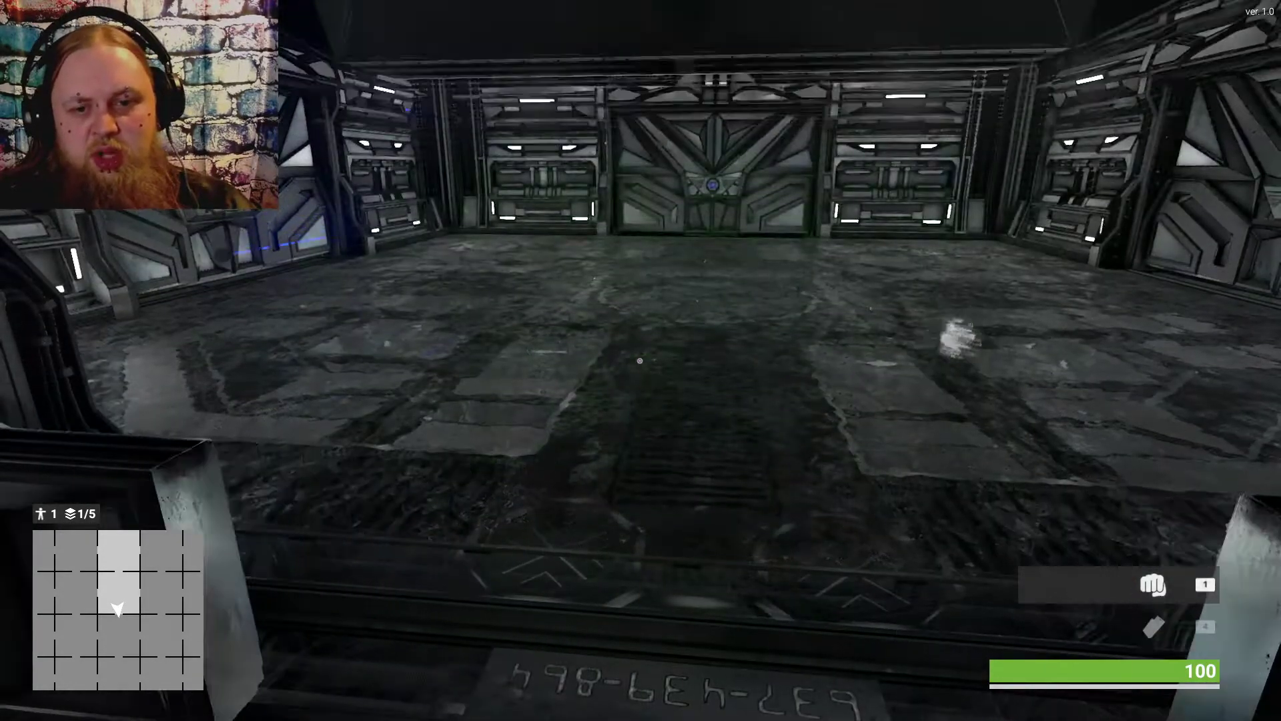
{"action": "key", "text": "2"}
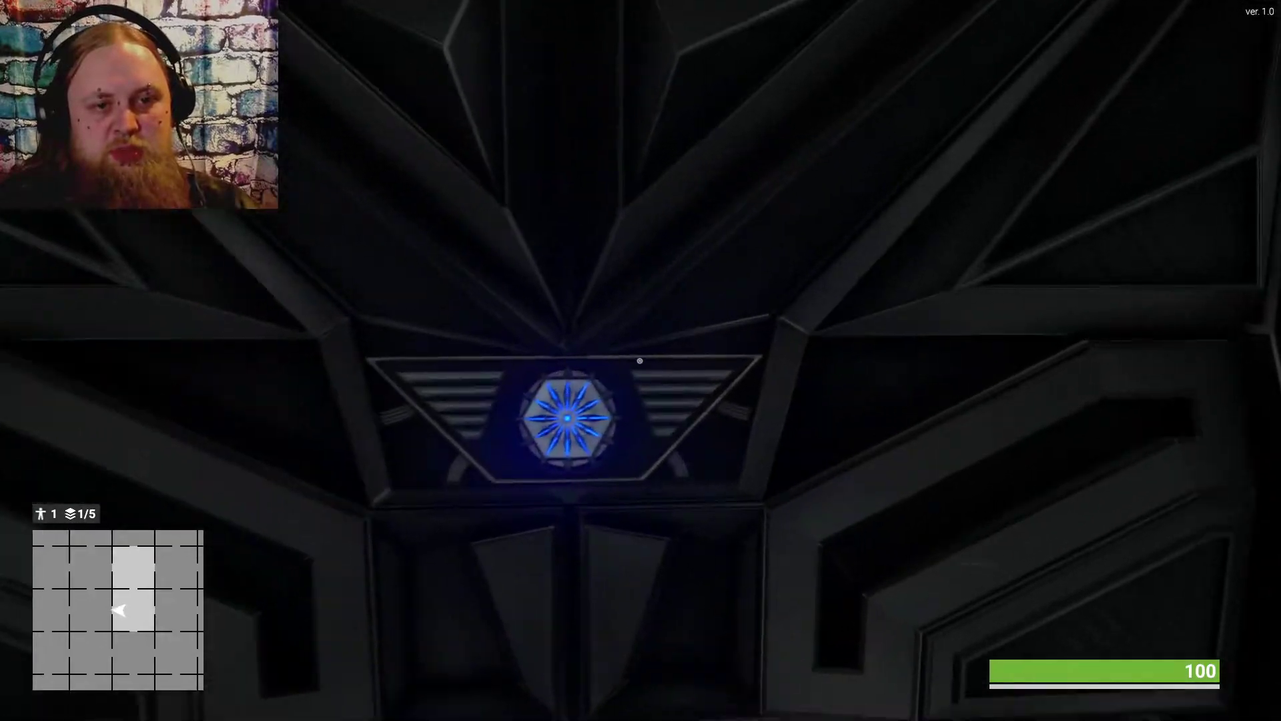
{"action": "left_click", "coordinate": [641, 360]}
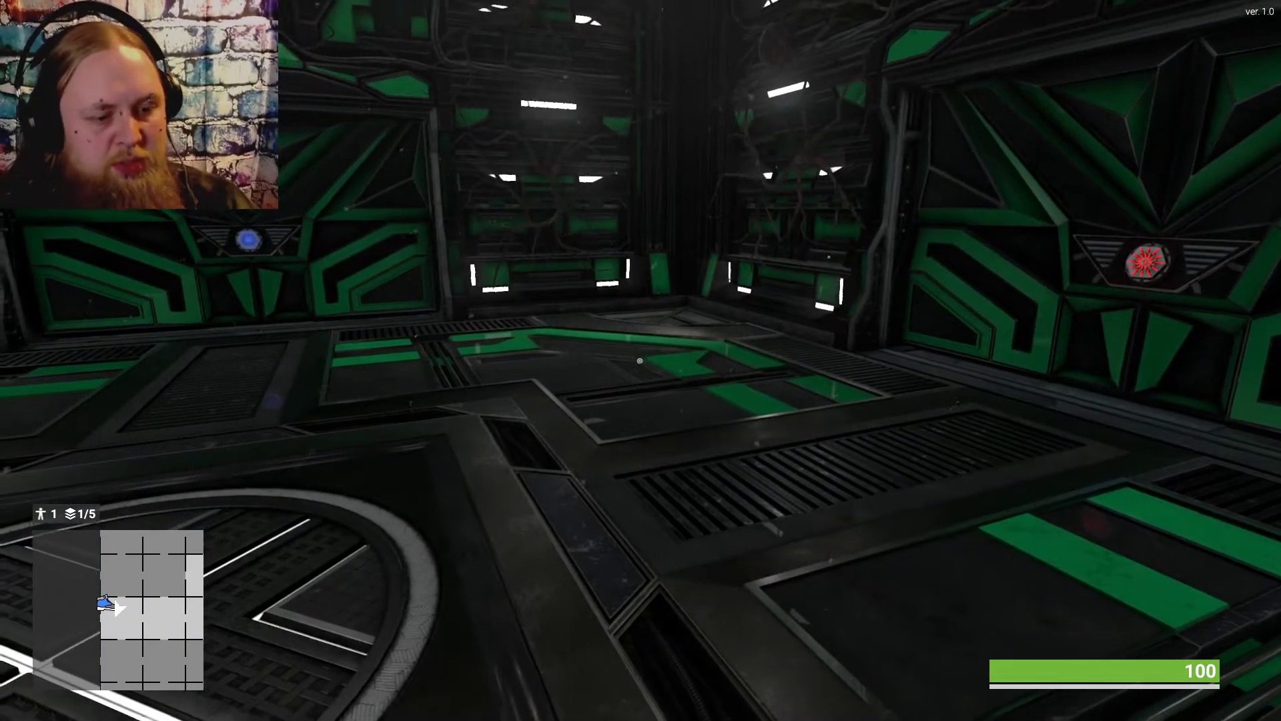
{"action": "key", "text": "m"}
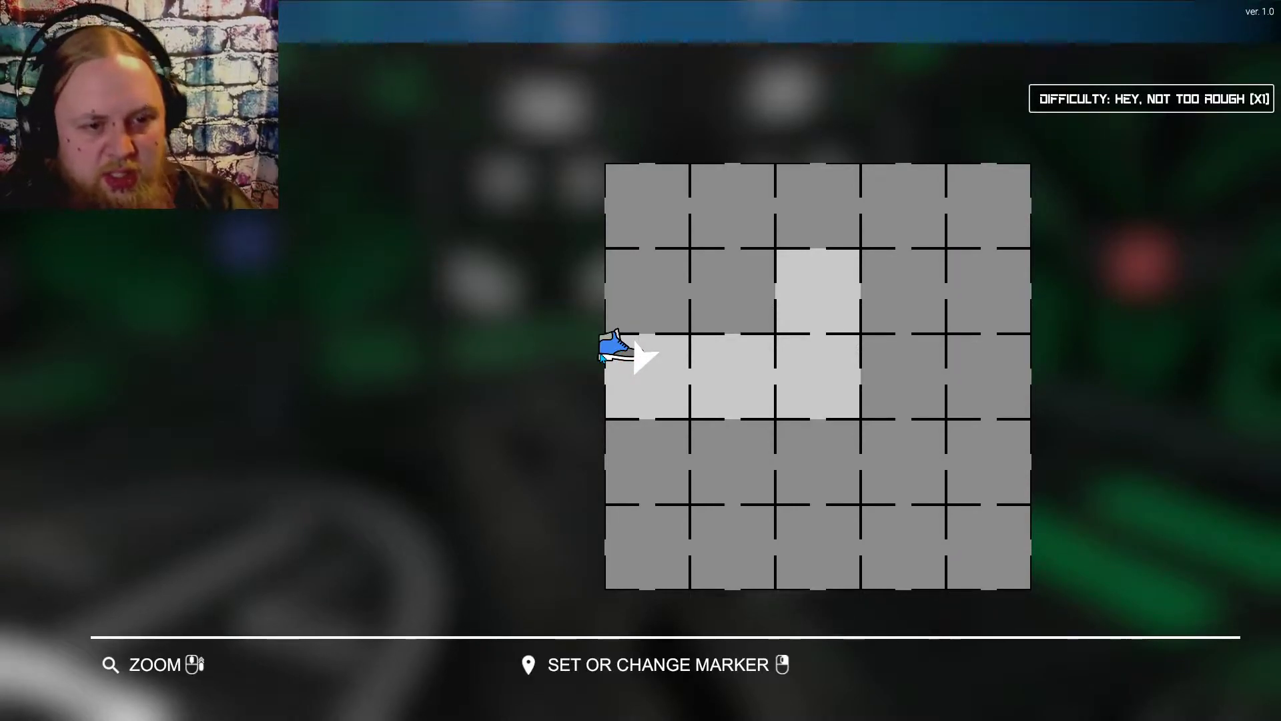
{"action": "left_click", "coordinate": [732, 376]}
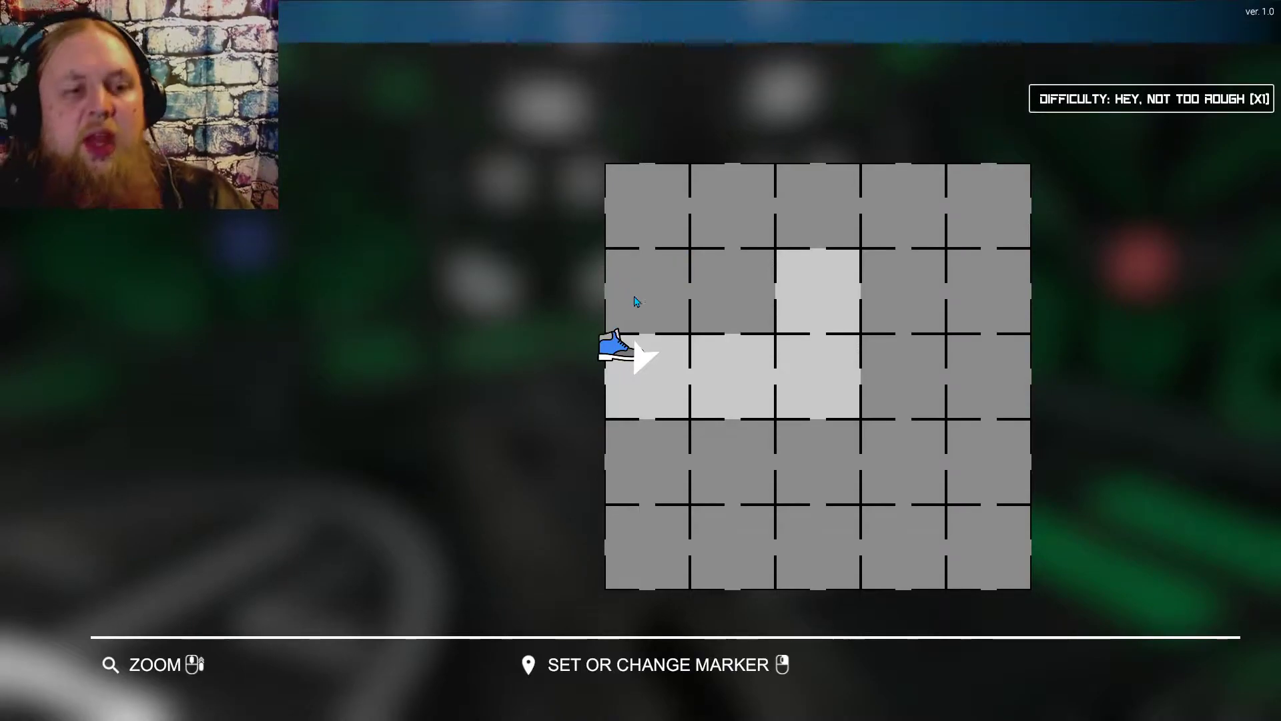
Close the floor map and activate the door panel so it turns green
{"action": "key", "text": "Tab"}
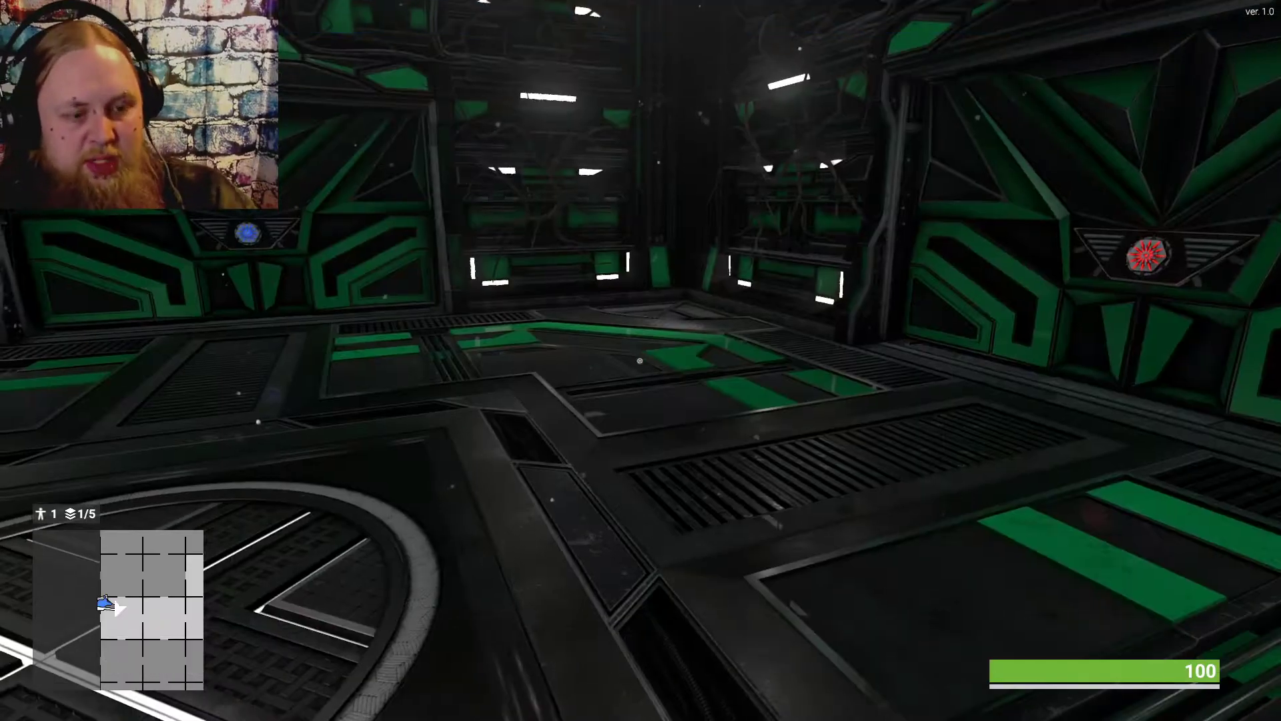
{"action": "key", "text": "w"}
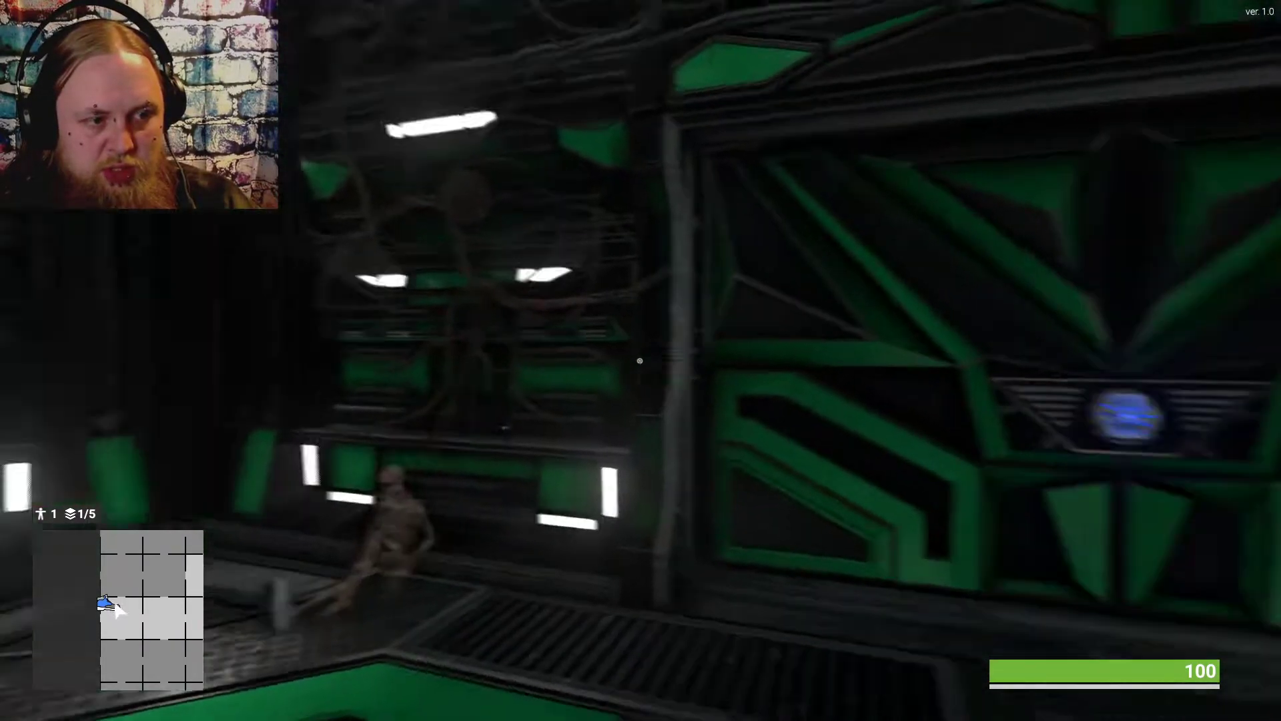
{"action": "key", "text": "w"}
{"action": "key", "text": "e"}
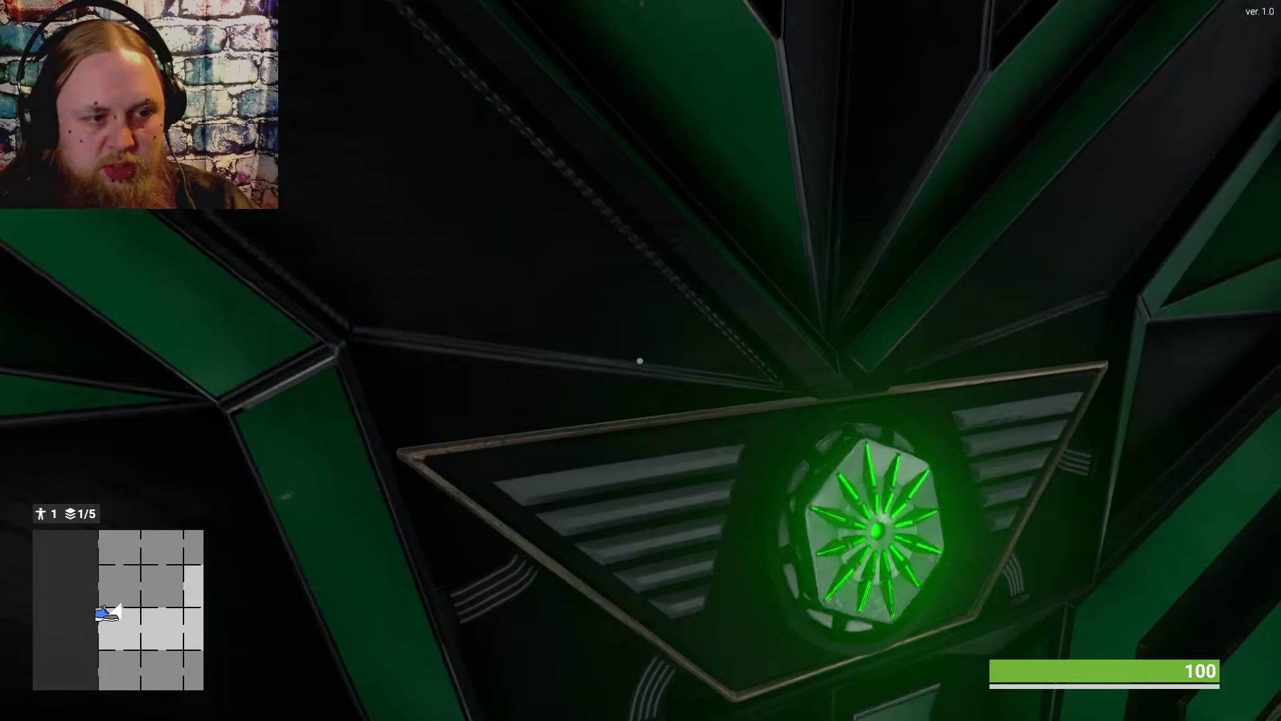
Look into the lava room and open the next door emblem
{"action": "left_click_drag", "start_coordinate": [640, 361], "coordinate": [902, 361]}
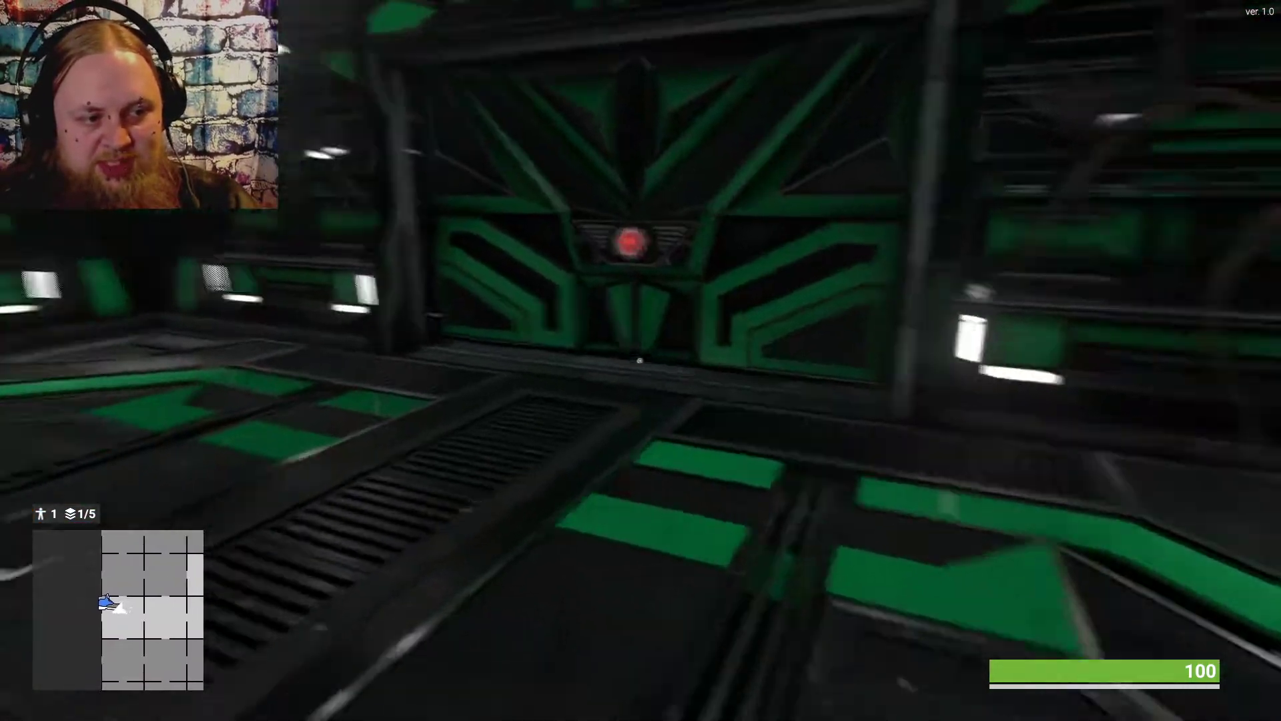
{"action": "key", "text": "w"}
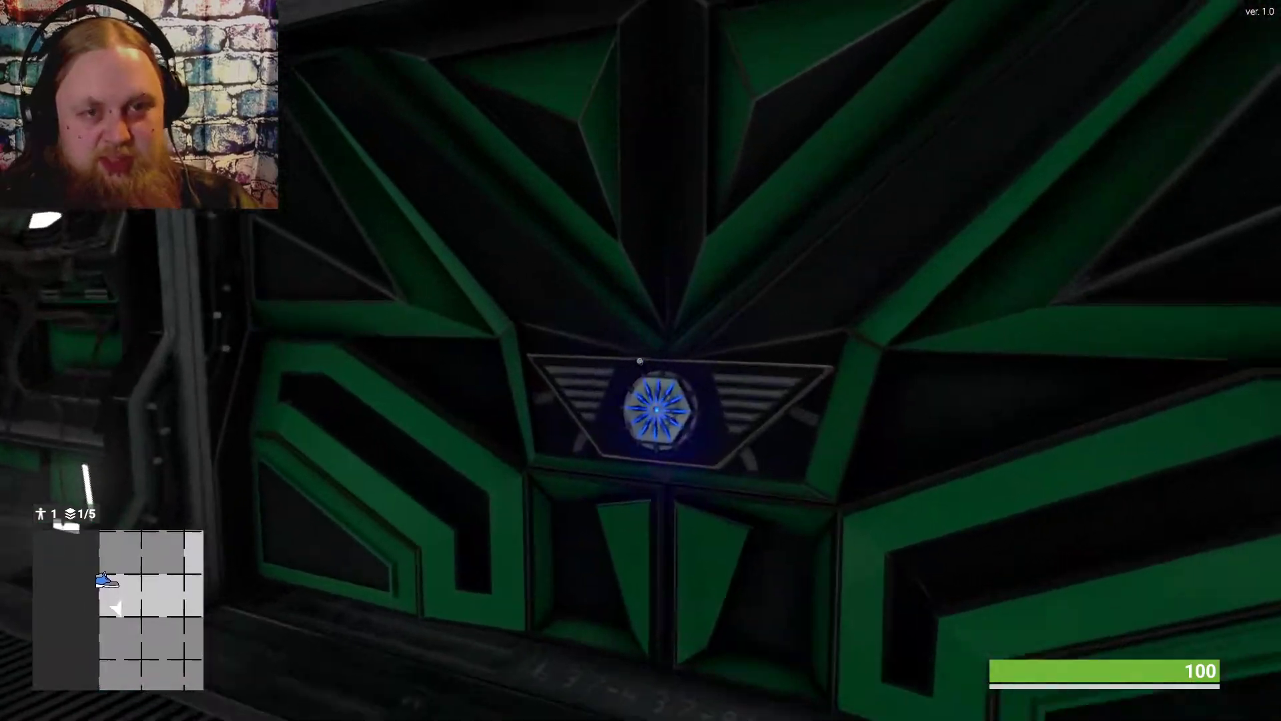
{"action": "key", "text": "w"}
{"action": "left_click", "coordinate": [640, 361]}
Follow the corridor into the large pillar room and look up at the ceiling
{"action": "left_click_drag", "start_coordinate": [639, 361], "coordinate": [901, 361]}
{"action": "key", "text": "w"}
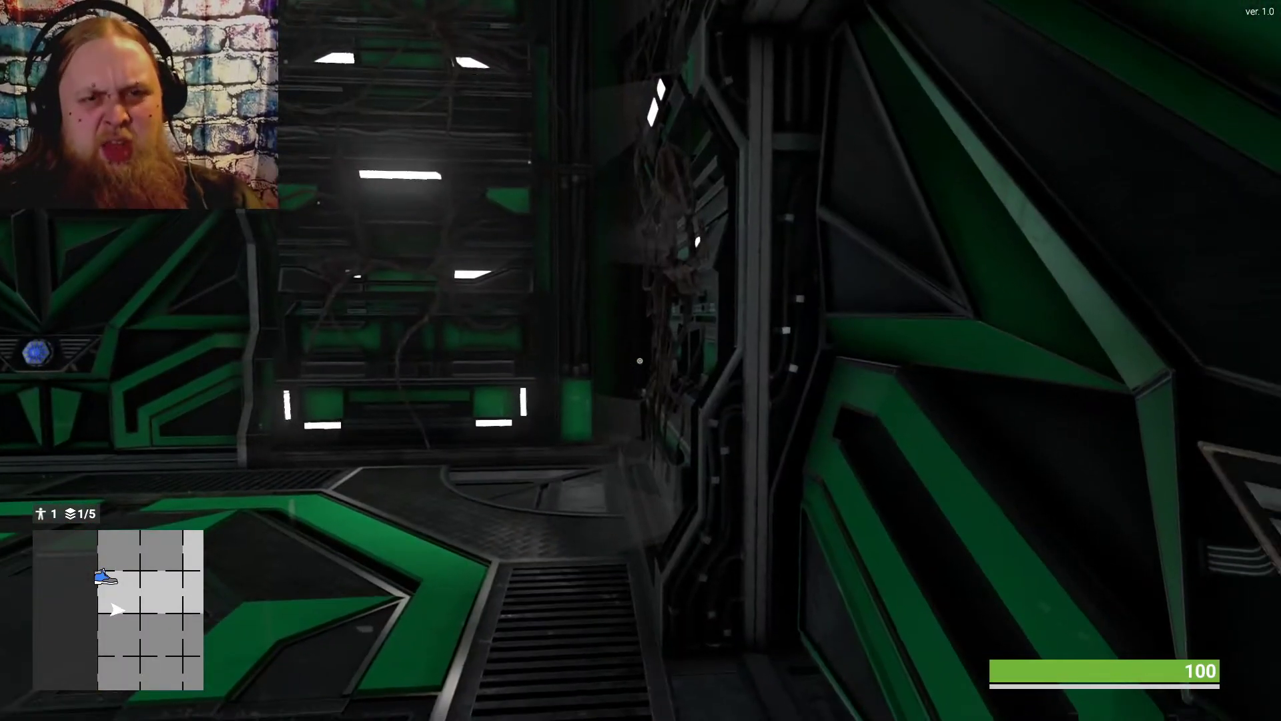
{"action": "key", "text": "w"}
{"action": "left_click_drag", "start_coordinate": [639, 360], "coordinate": [301, 360]}
{"action": "key", "text": "w"}
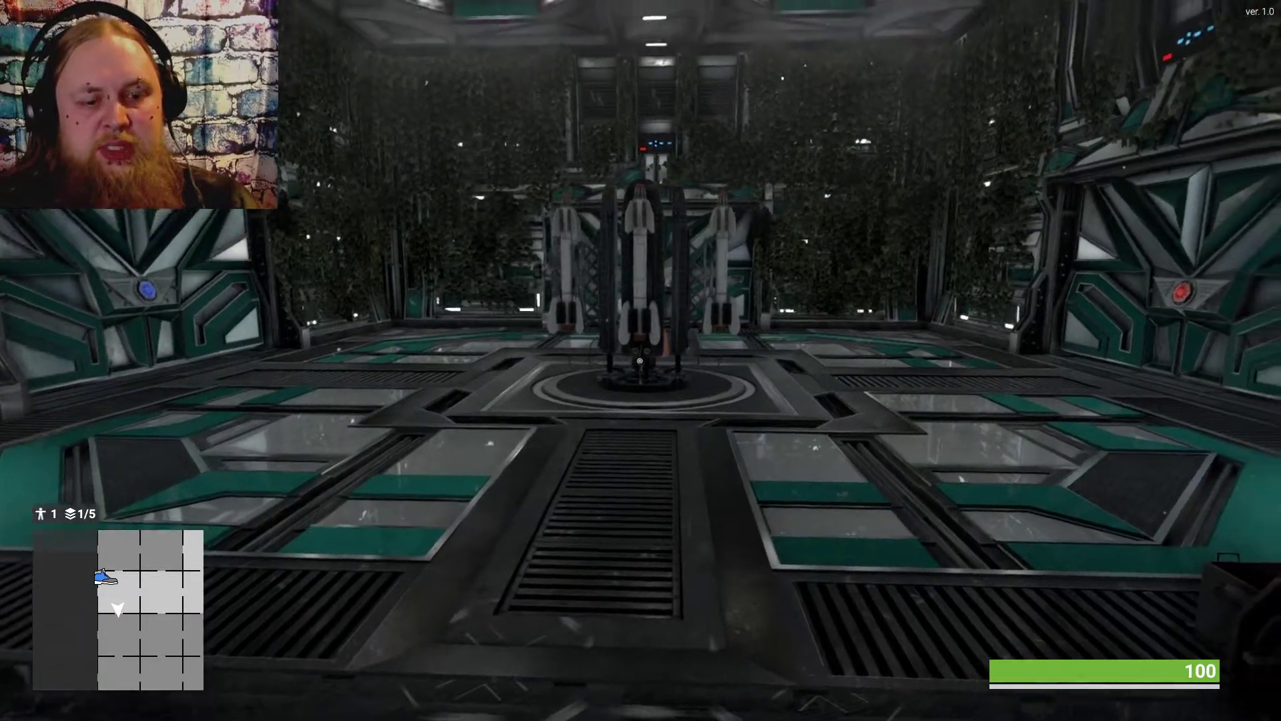
{"action": "left_click_drag", "start_coordinate": [639, 361], "coordinate": [639, 150]}
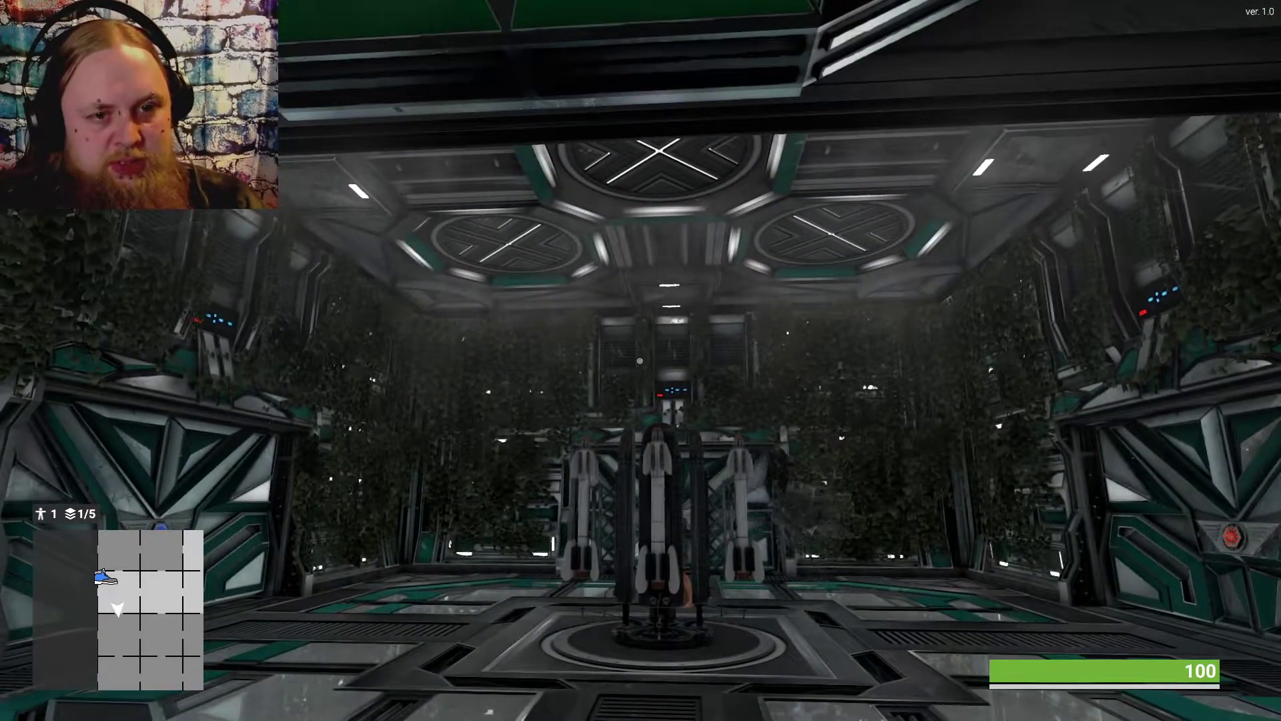
Swing a melee attack by the central pillar, back out, then return past it
{"action": "key", "text": "d"}
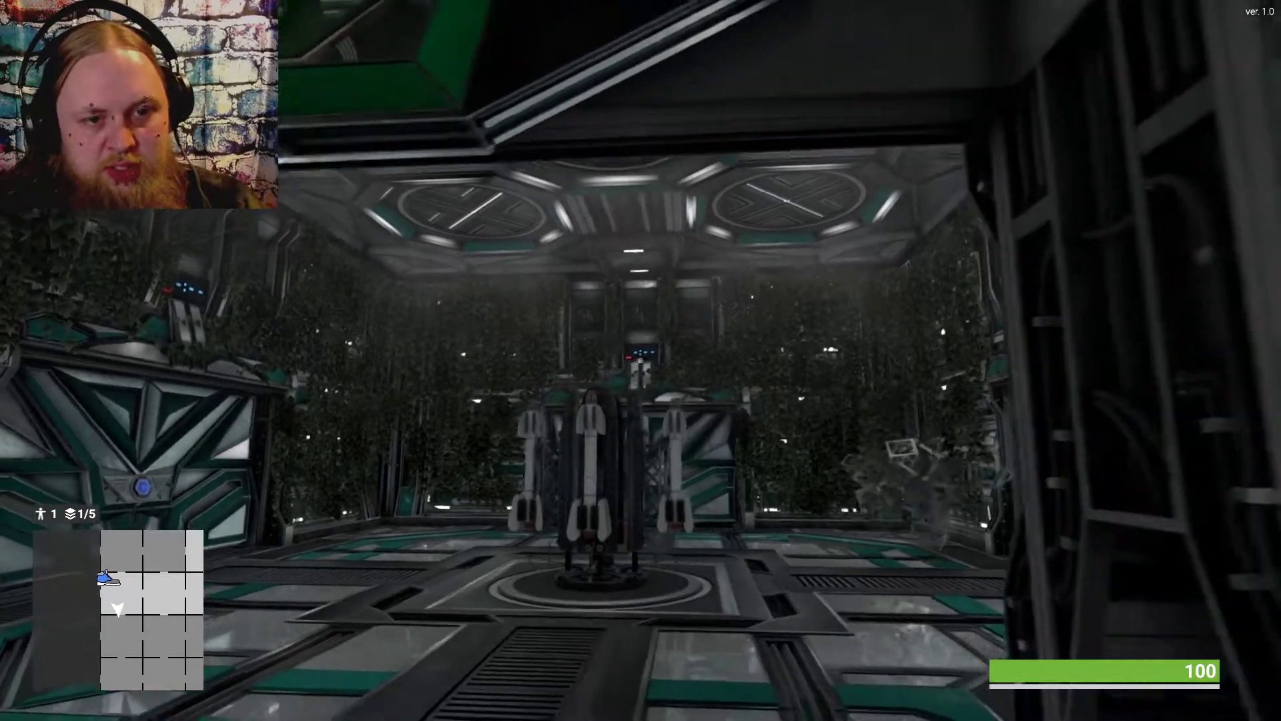
{"action": "key", "text": "w"}
{"action": "left_click", "coordinate": [640, 360]}
{"action": "key", "text": "s"}
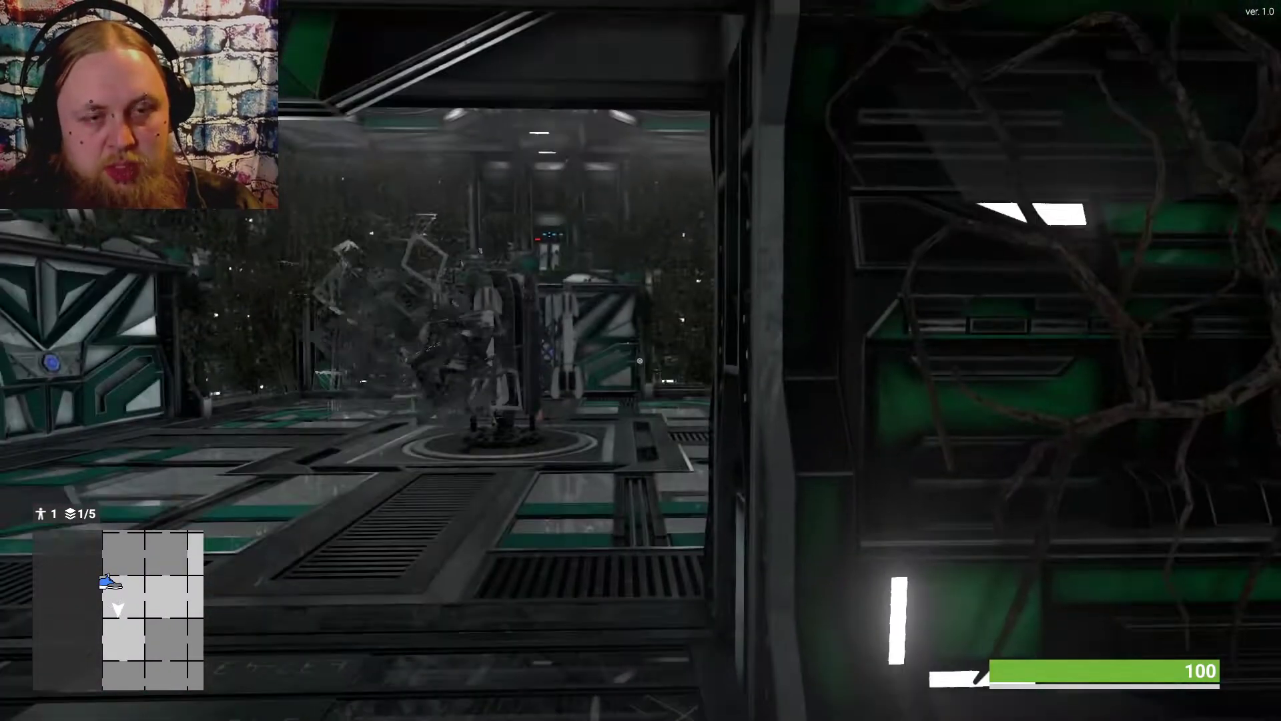
{"action": "key", "text": "w"}
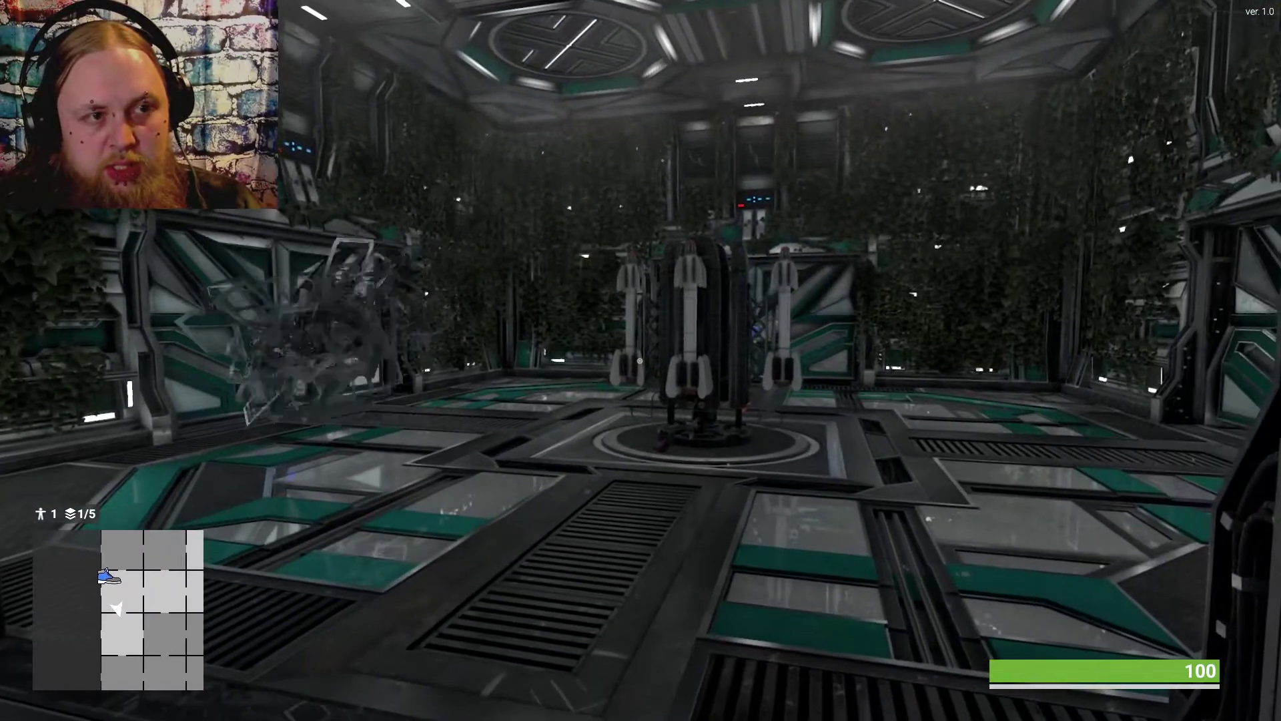
{"action": "key", "text": "w"}
{"action": "key", "text": "a"}
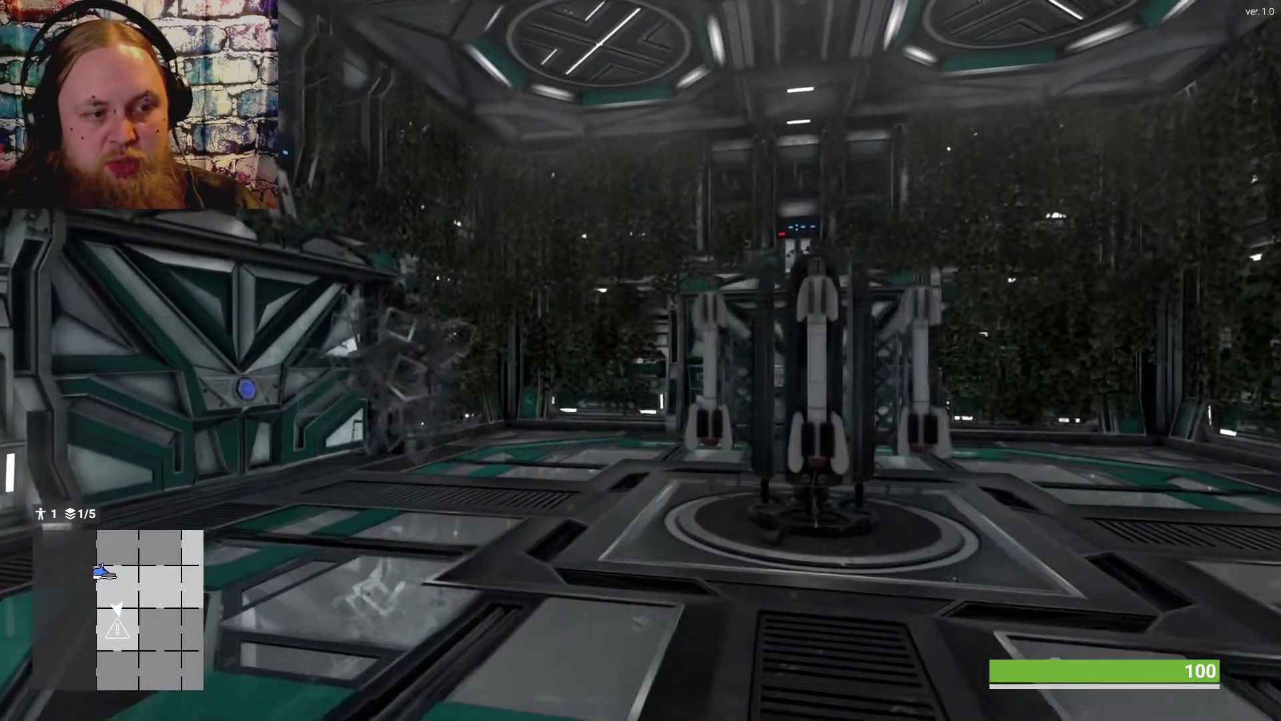
Rush past the blue-button wall into the large dark room and toward the next door
{"action": "key", "text": "w"}
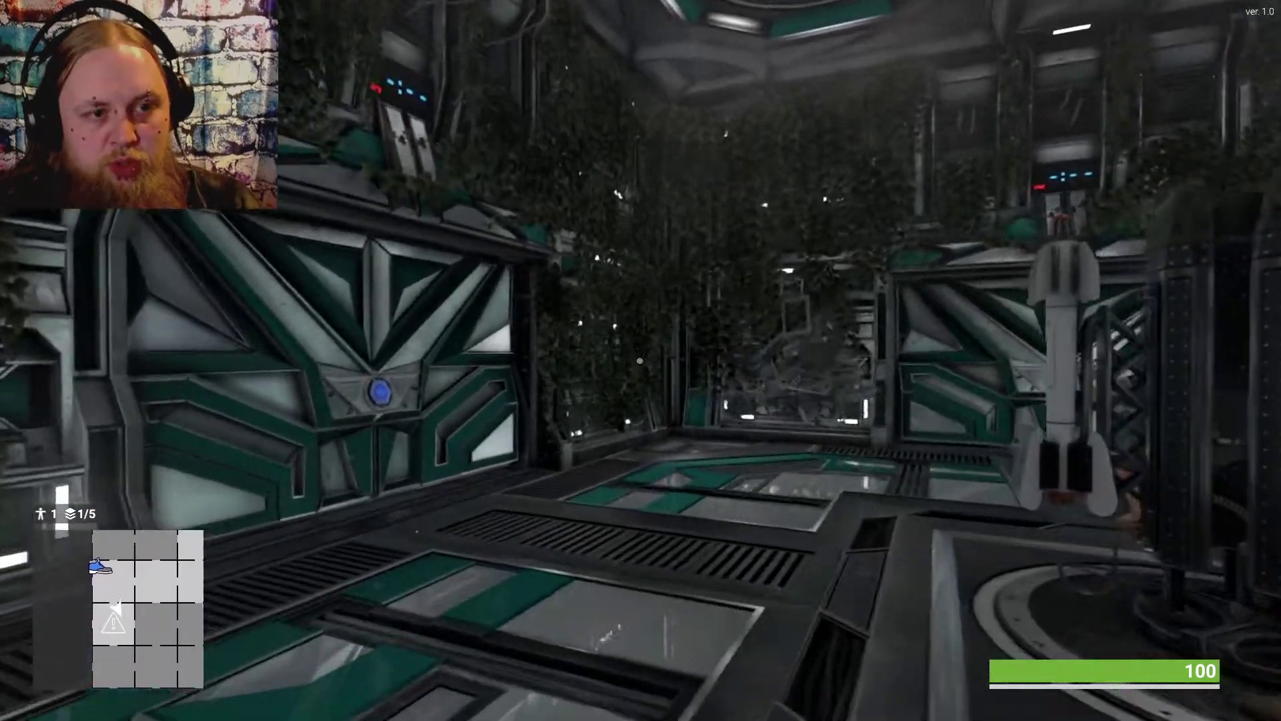
{"action": "key", "text": "w"}
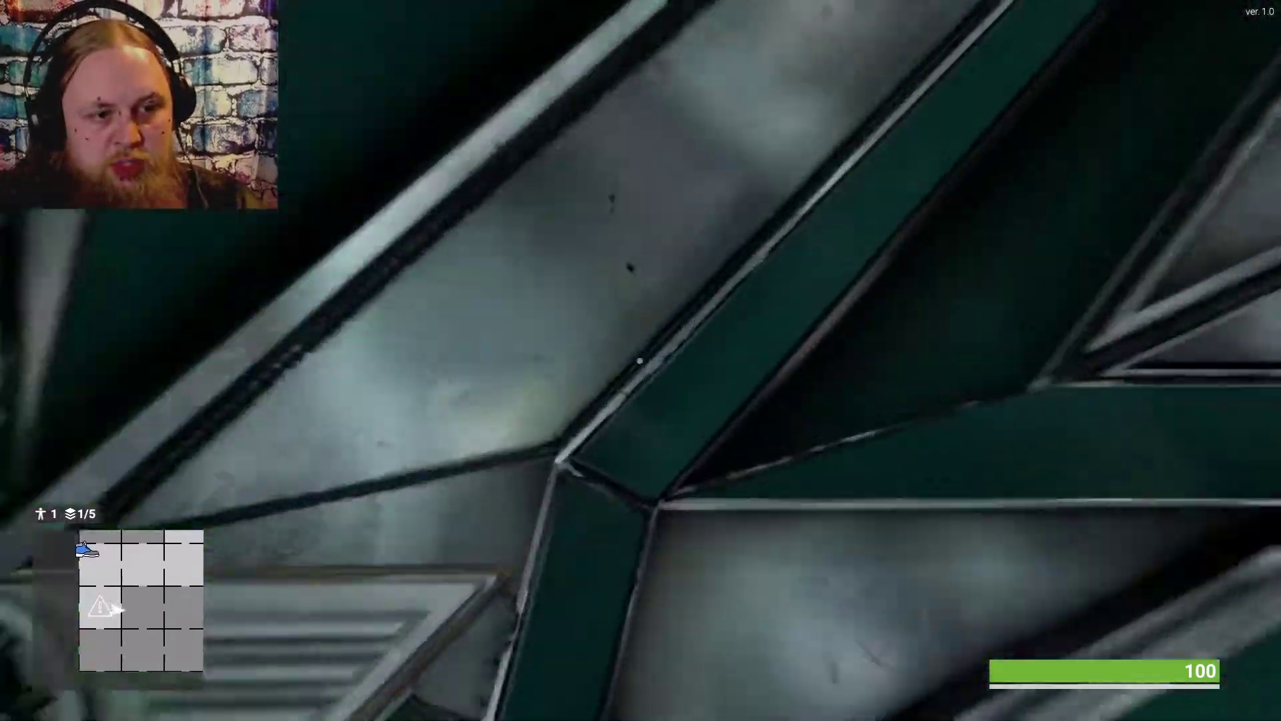
{"action": "key", "text": "w"}
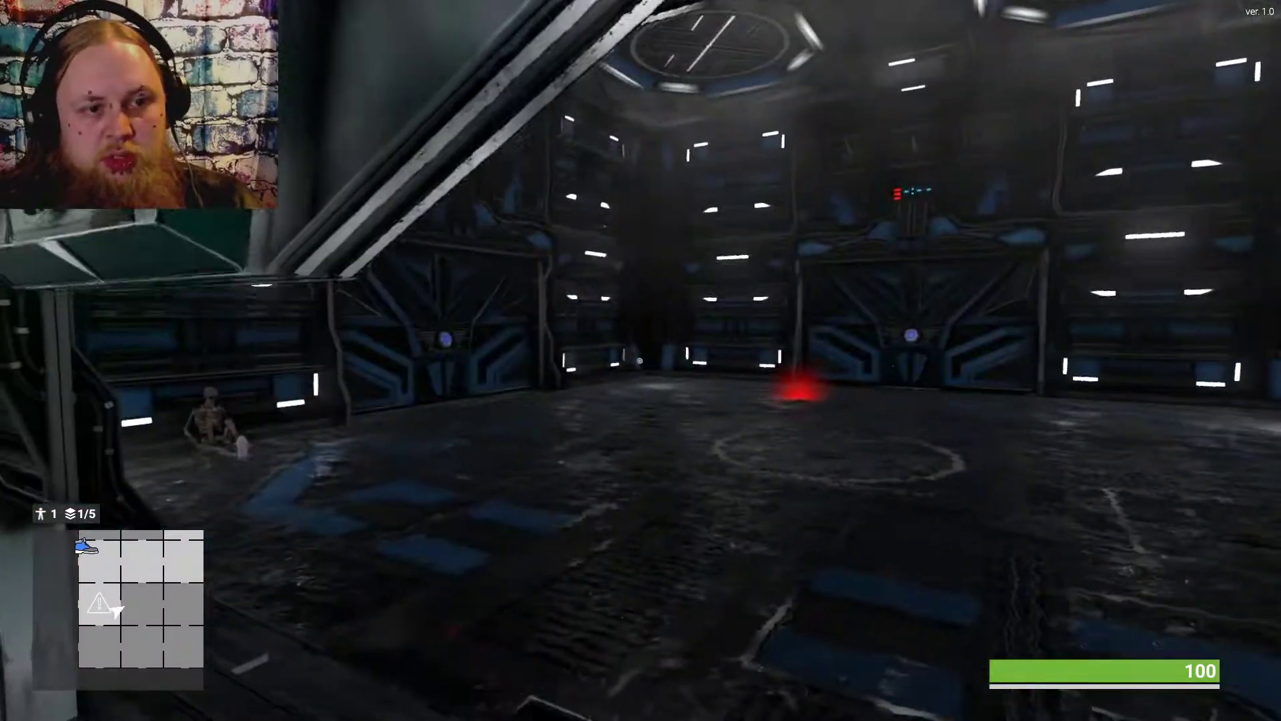
{"action": "key", "text": "w"}
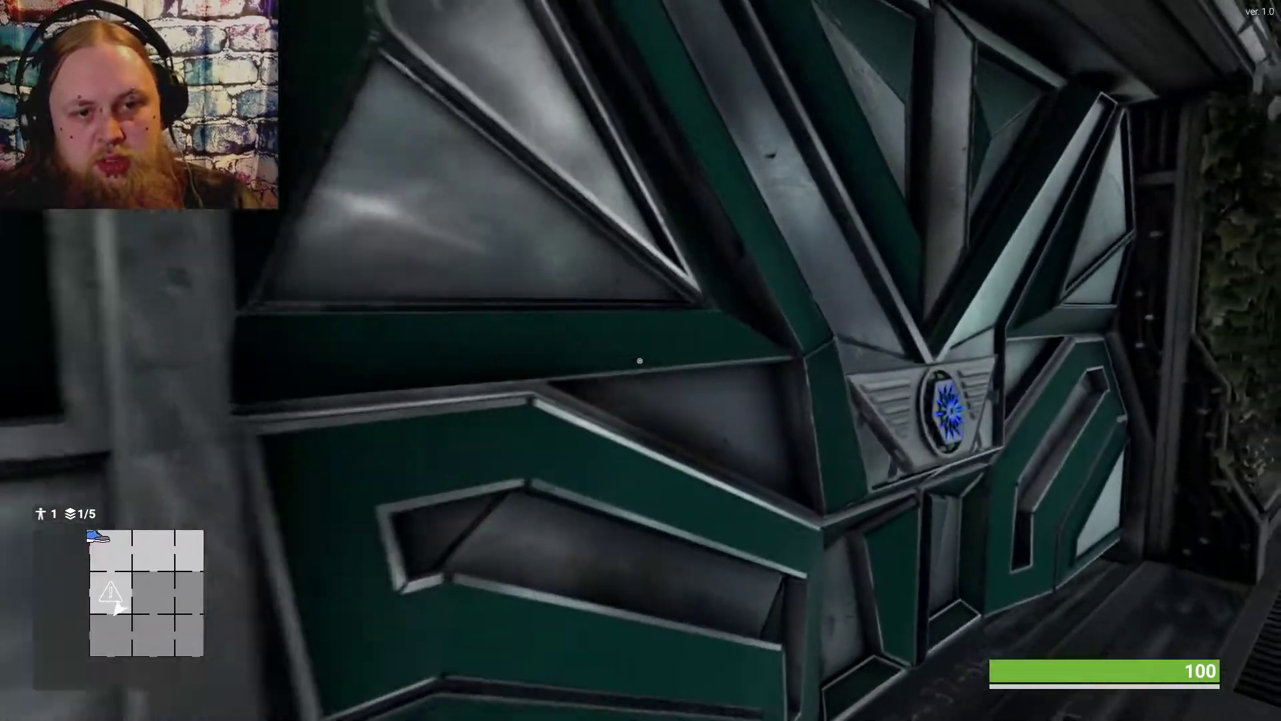
{"action": "key", "text": "w"}
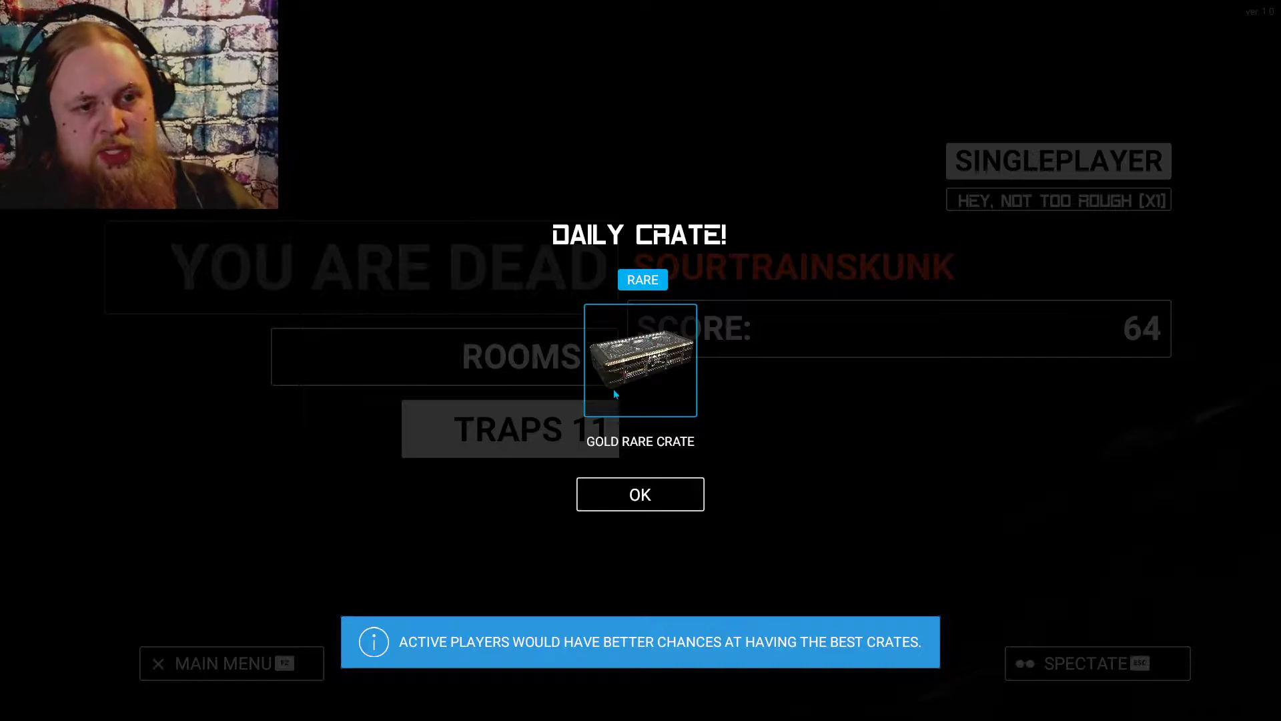
Collect the daily gold rare crate and quit the death results to the main menu
{"action": "left_click", "coordinate": [640, 490]}
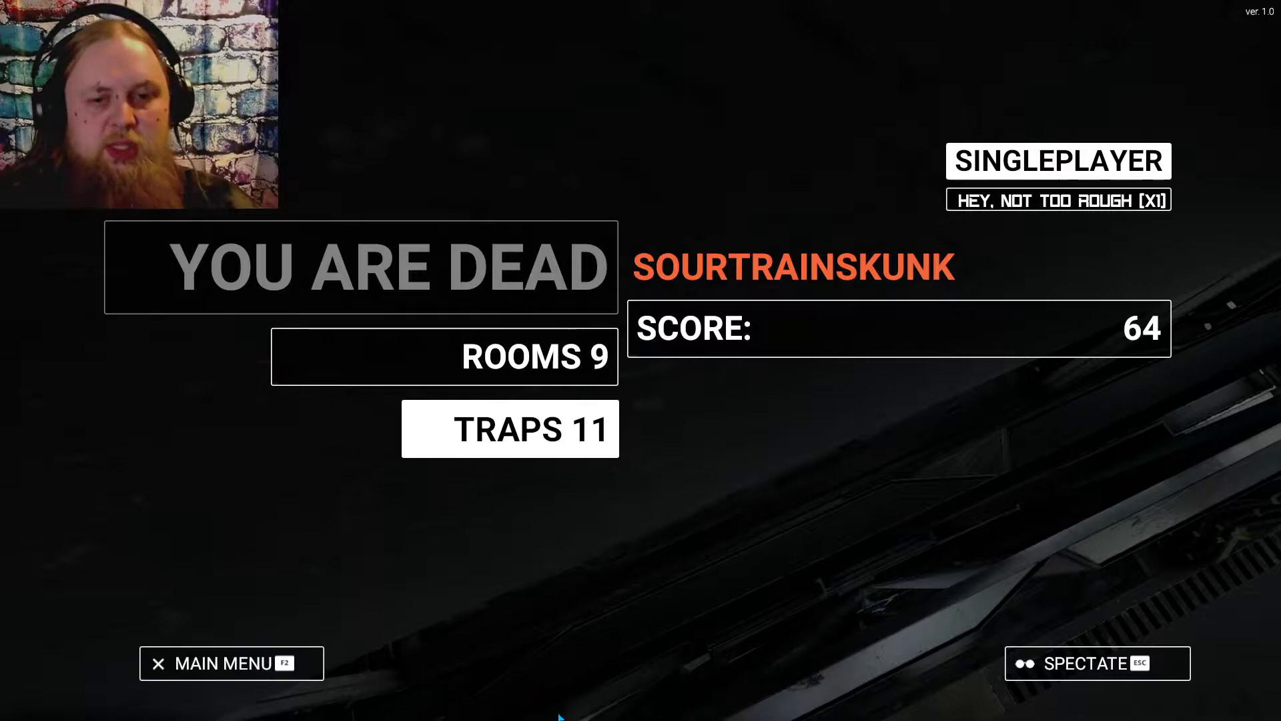
{"action": "left_click", "coordinate": [241, 666]}
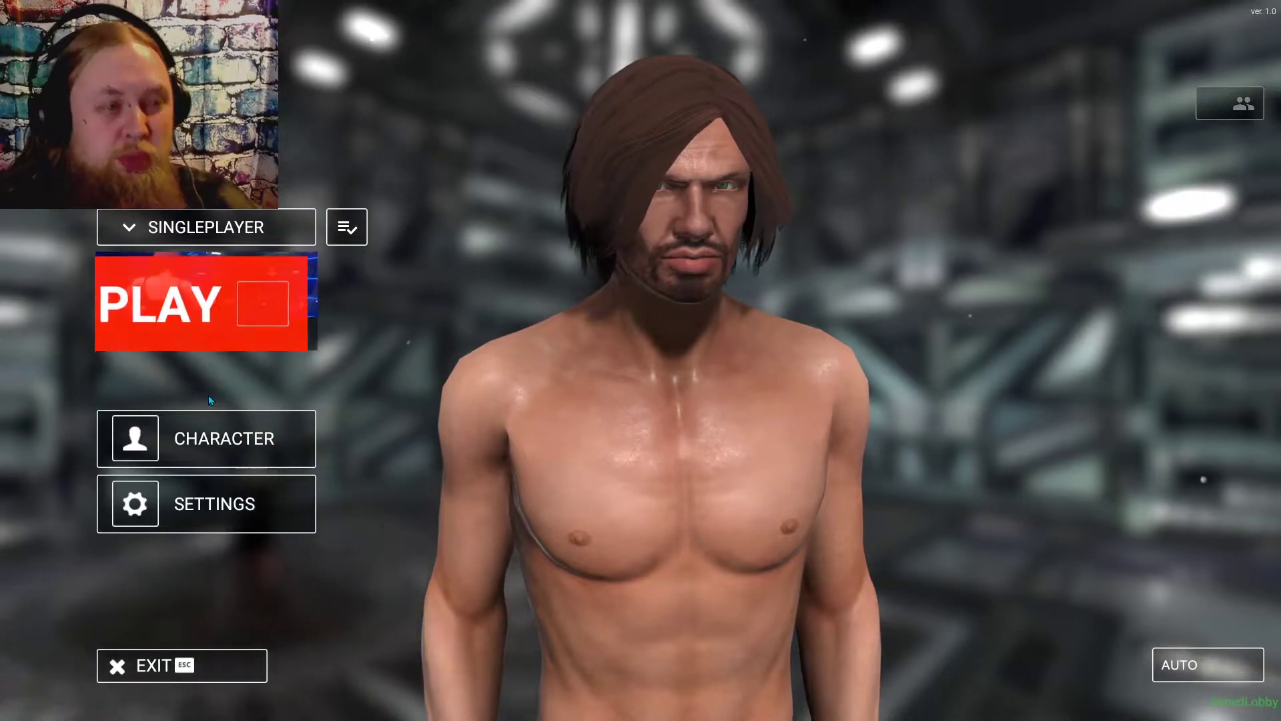
Launch matchmaking for a fresh SINGLEPLAYER run from the main menu
{"action": "left_click", "coordinate": [257, 289]}
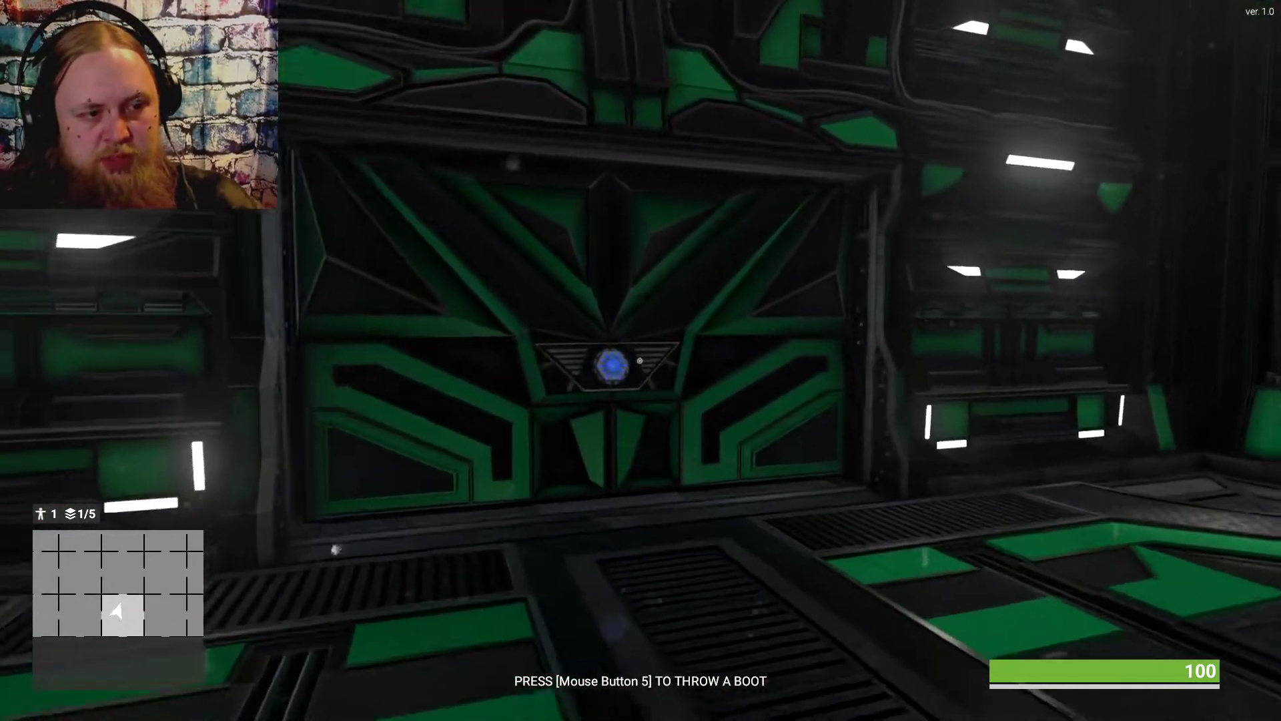
Open the first room's door, walk on through the rooms, and loot the chest
{"action": "key", "text": "e"}
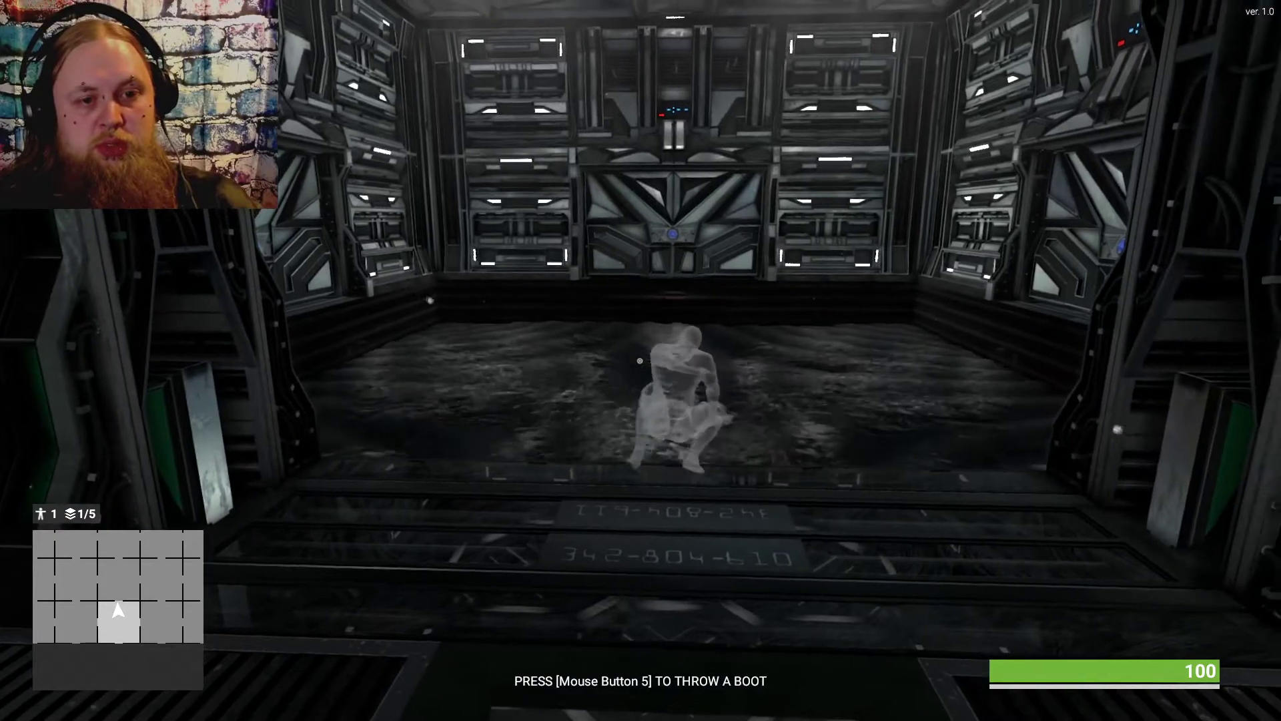
{"action": "key", "text": "w"}
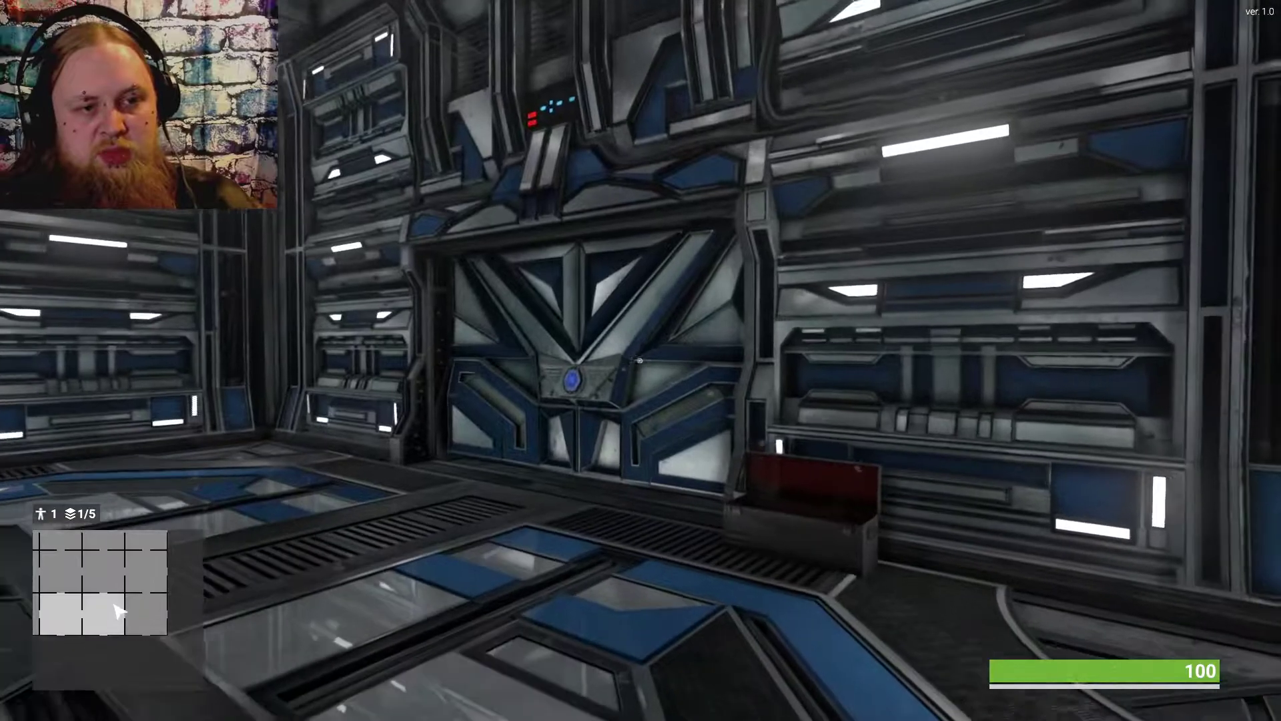
{"action": "key", "text": "e"}
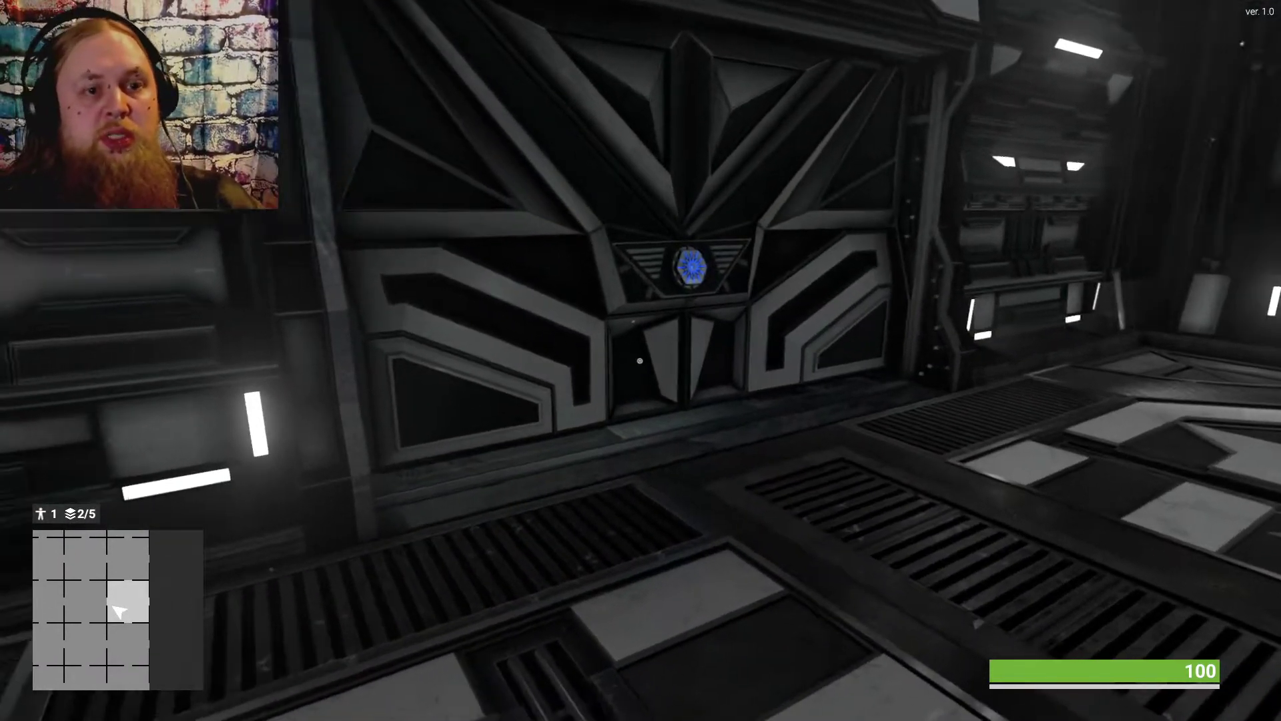
Open the door and walk into the room toward the circular floor hatch
{"action": "key", "text": "e"}
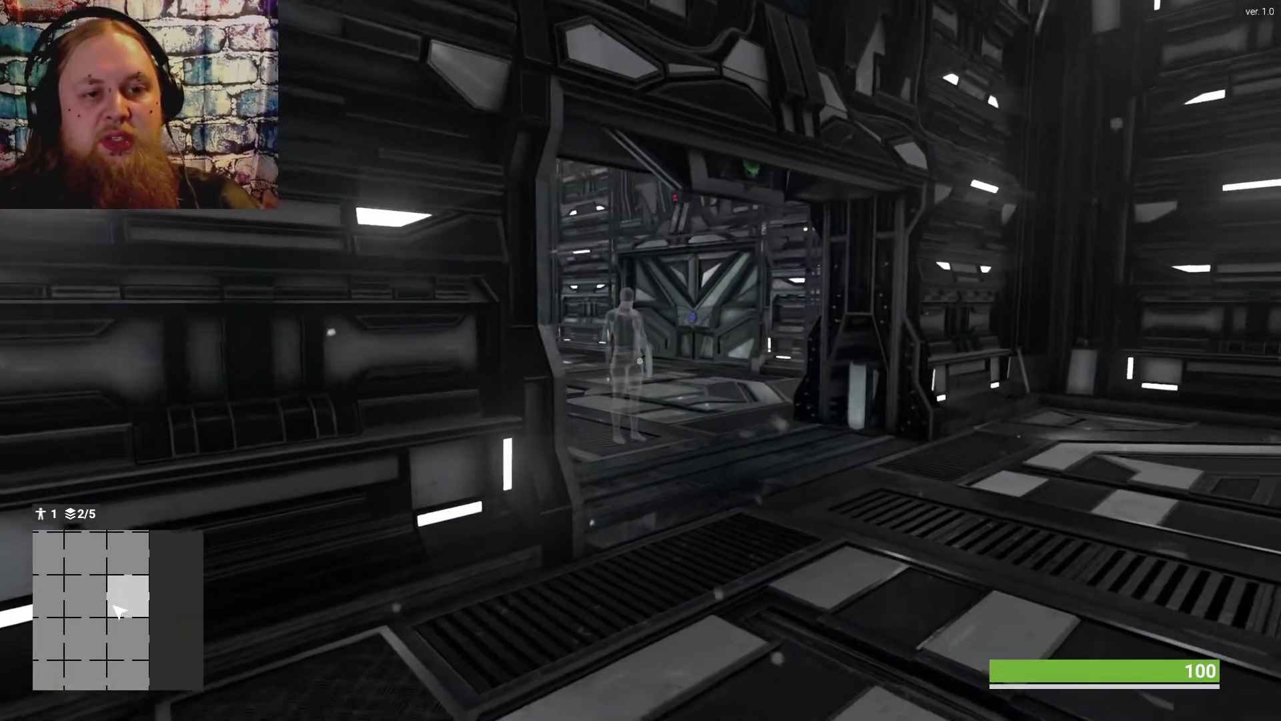
{"action": "key", "text": "w"}
{"action": "key", "text": "w"}
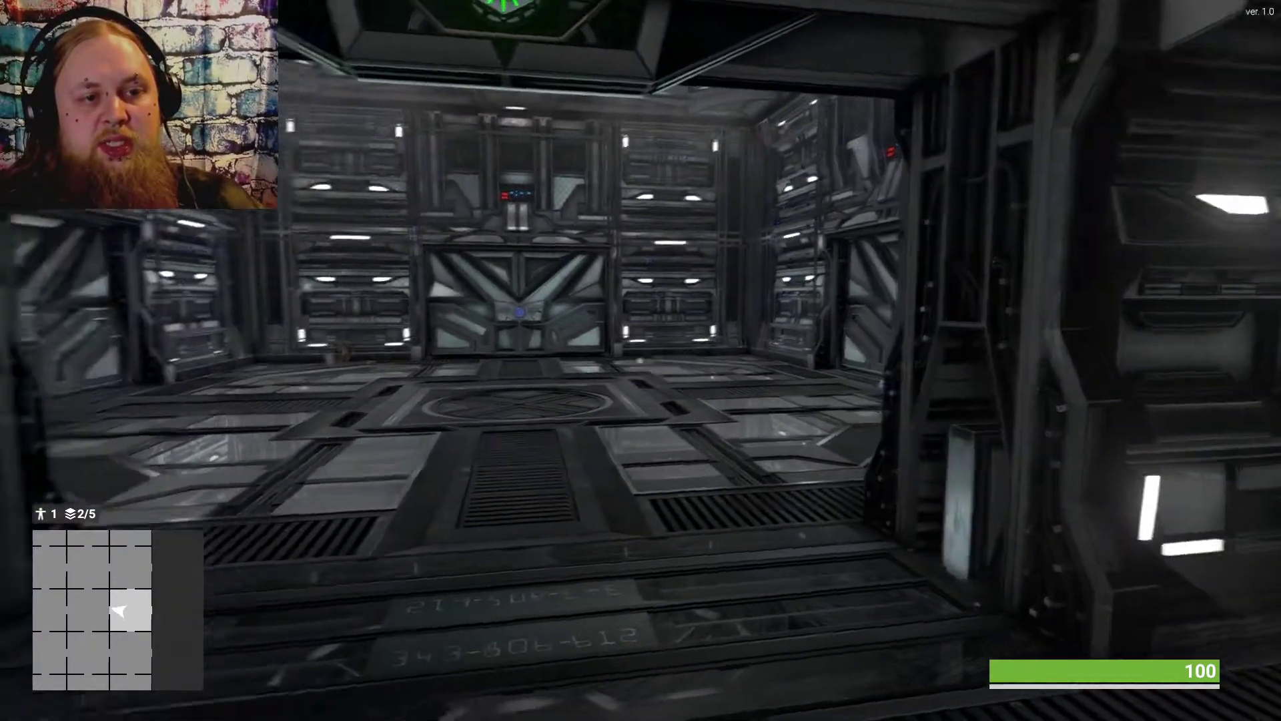
{"action": "key", "text": "w"}
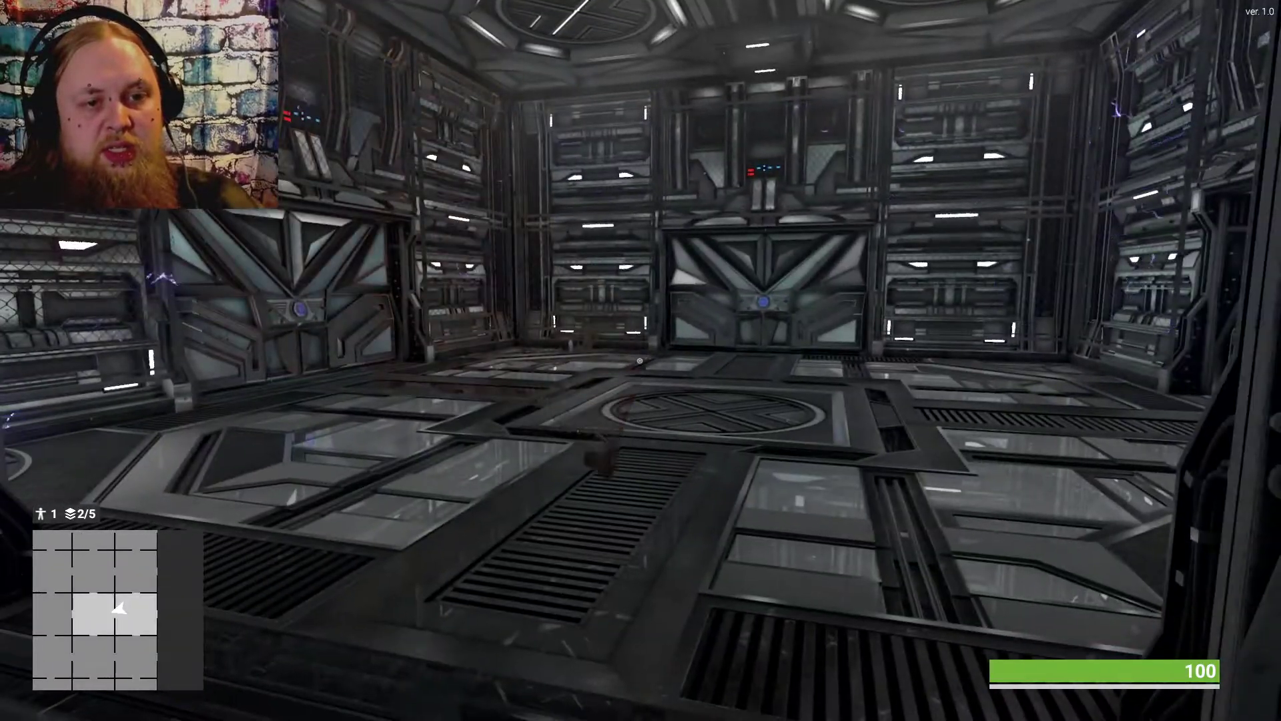
{"action": "key", "text": "w"}
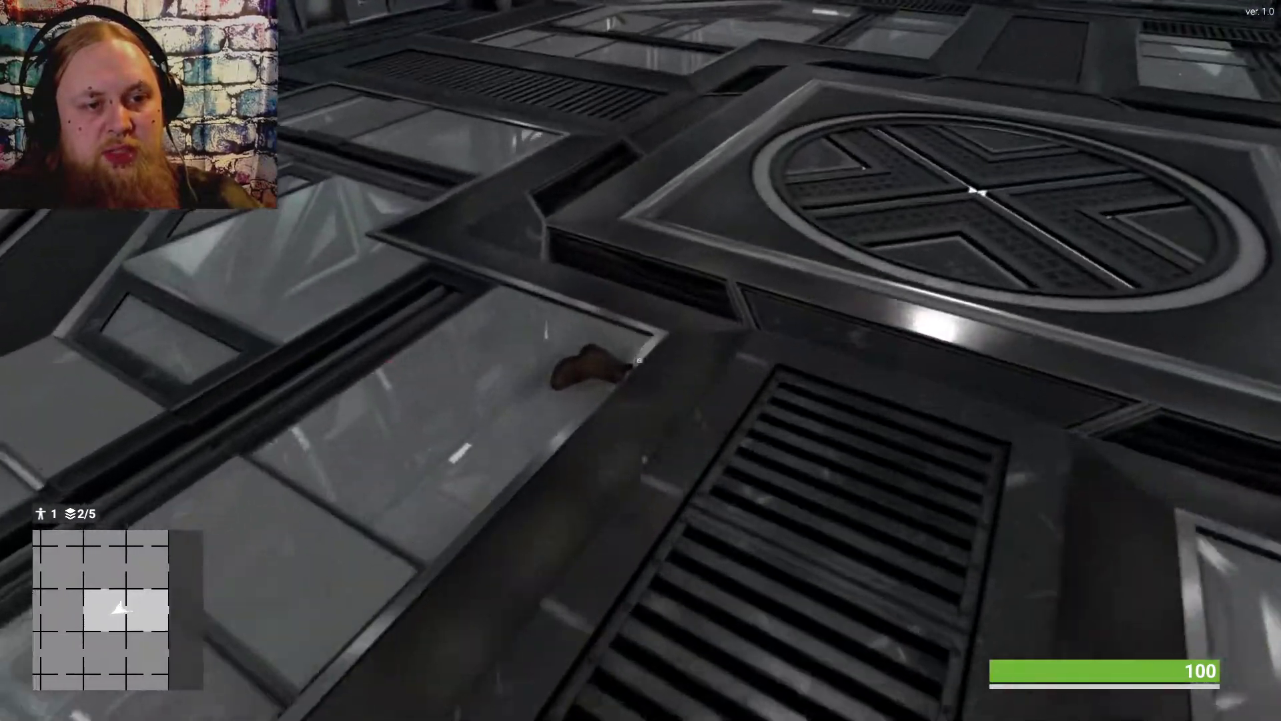
{"action": "key", "text": "w"}
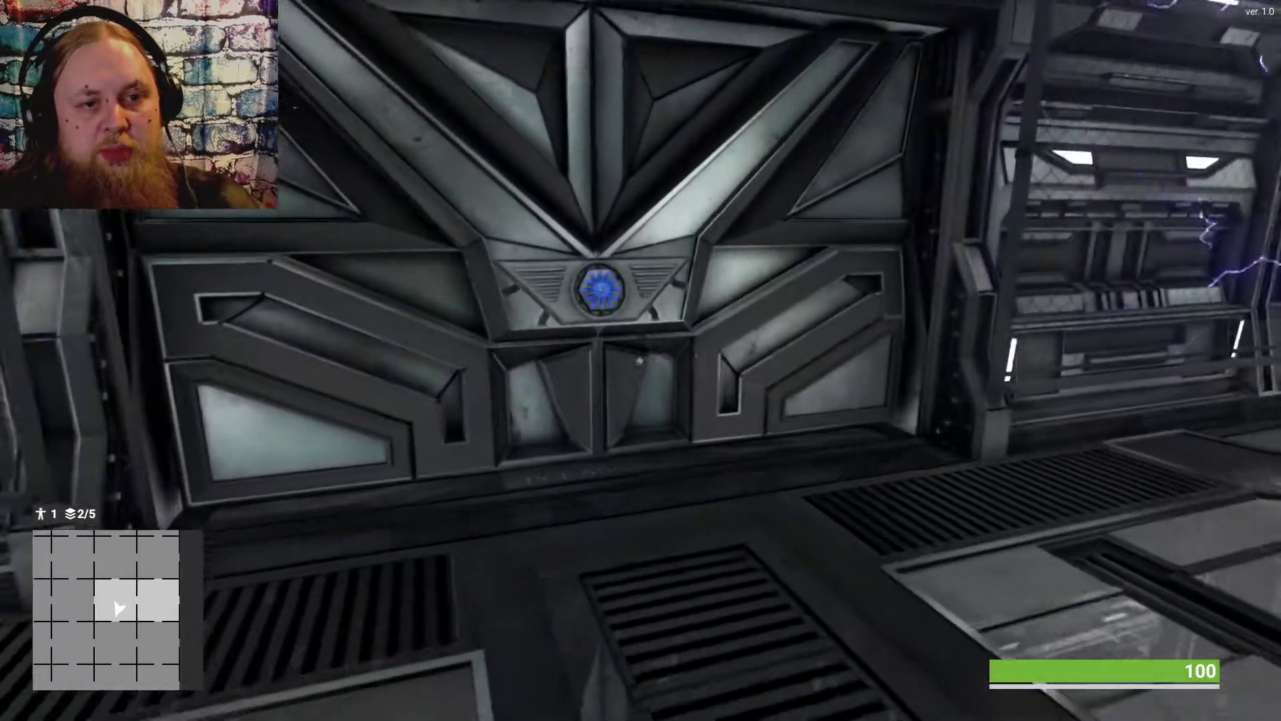
Activate the wall emblem, then cross past the book pile to the blue emblem panel
{"action": "key", "text": "e"}
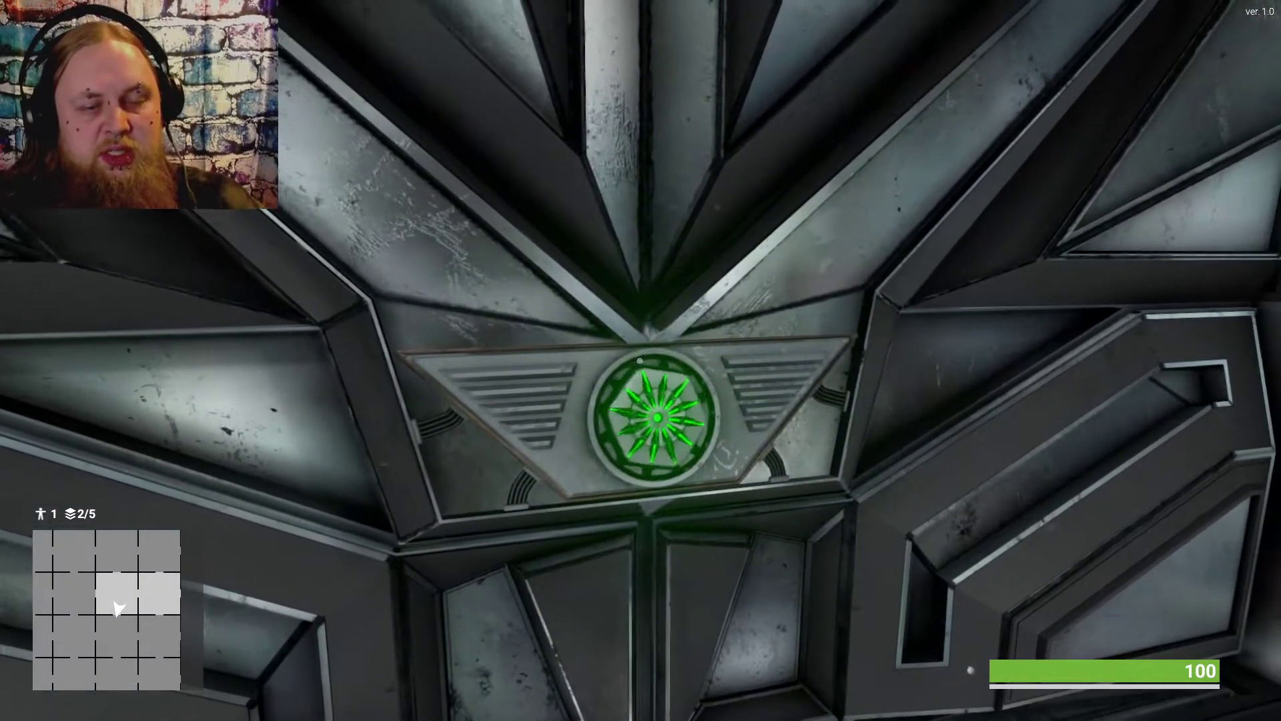
{"action": "key", "text": "s"}
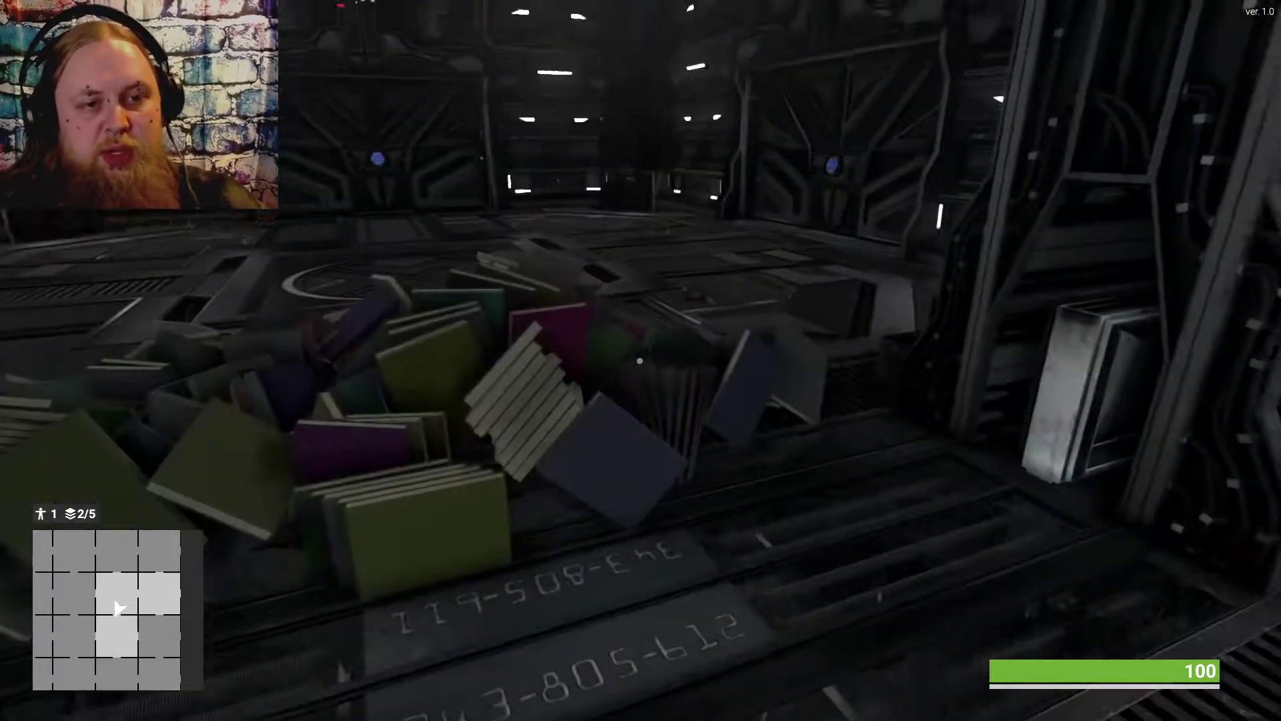
{"action": "key", "text": "w"}
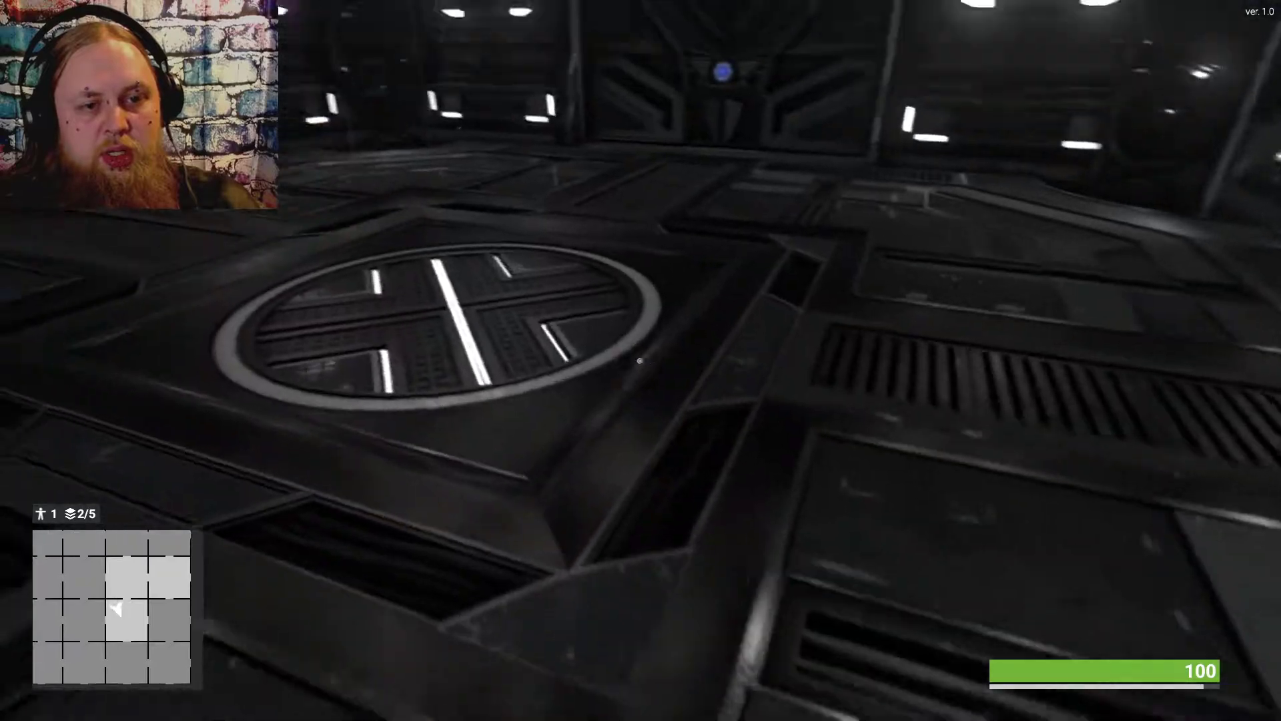
{"action": "key", "text": "w"}
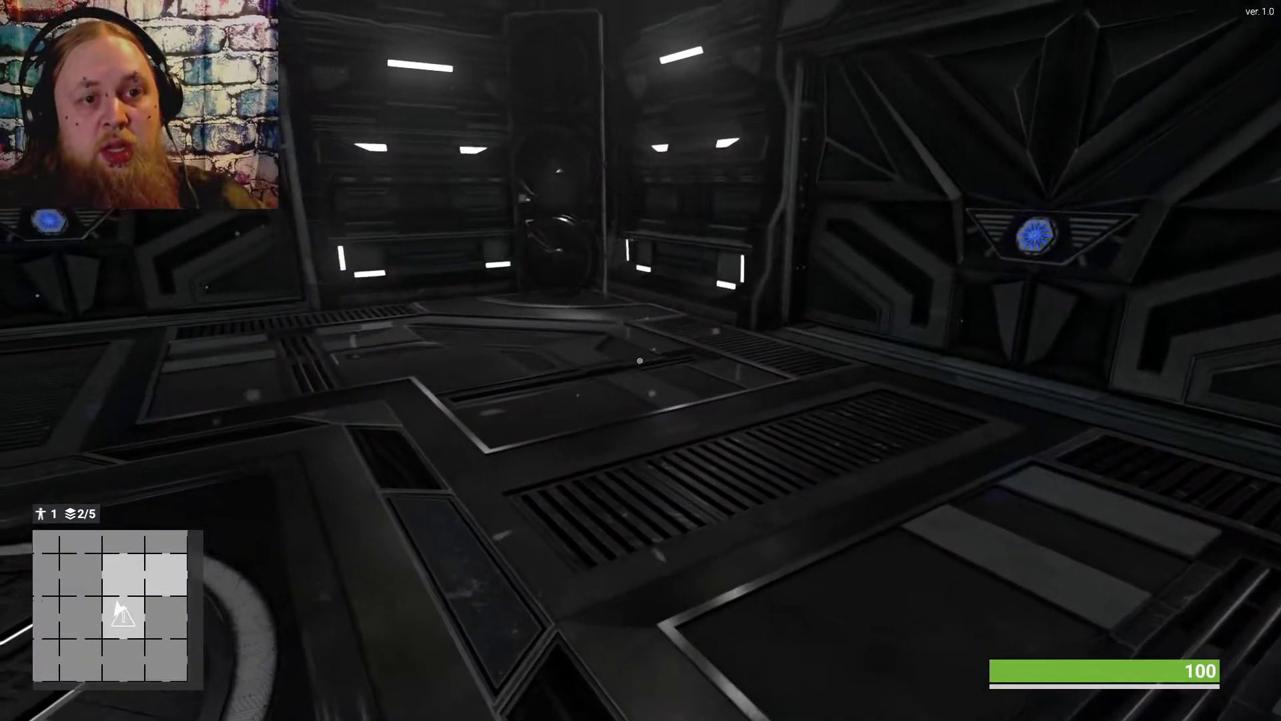
{"action": "key", "text": "w"}
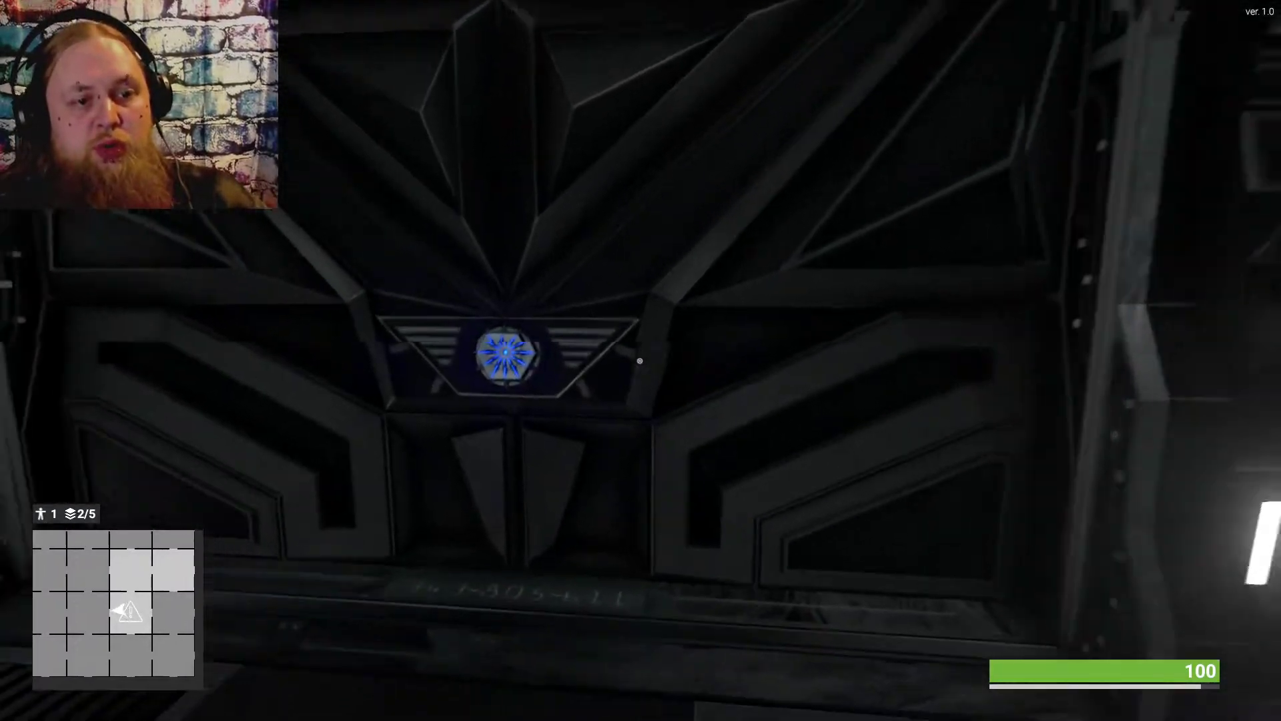
{"action": "key", "text": "w"}
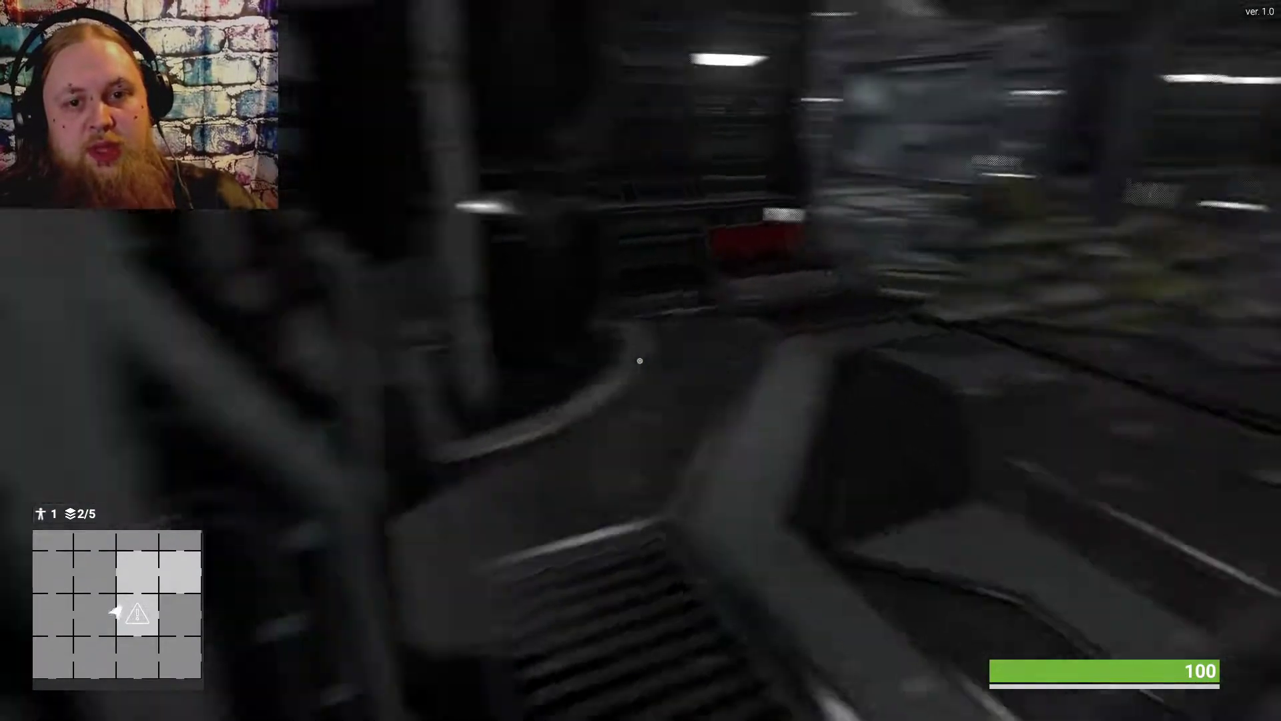
Walk past the floor emblem and large door to the skeleton in the blue room's corner
{"action": "key", "text": "w"}
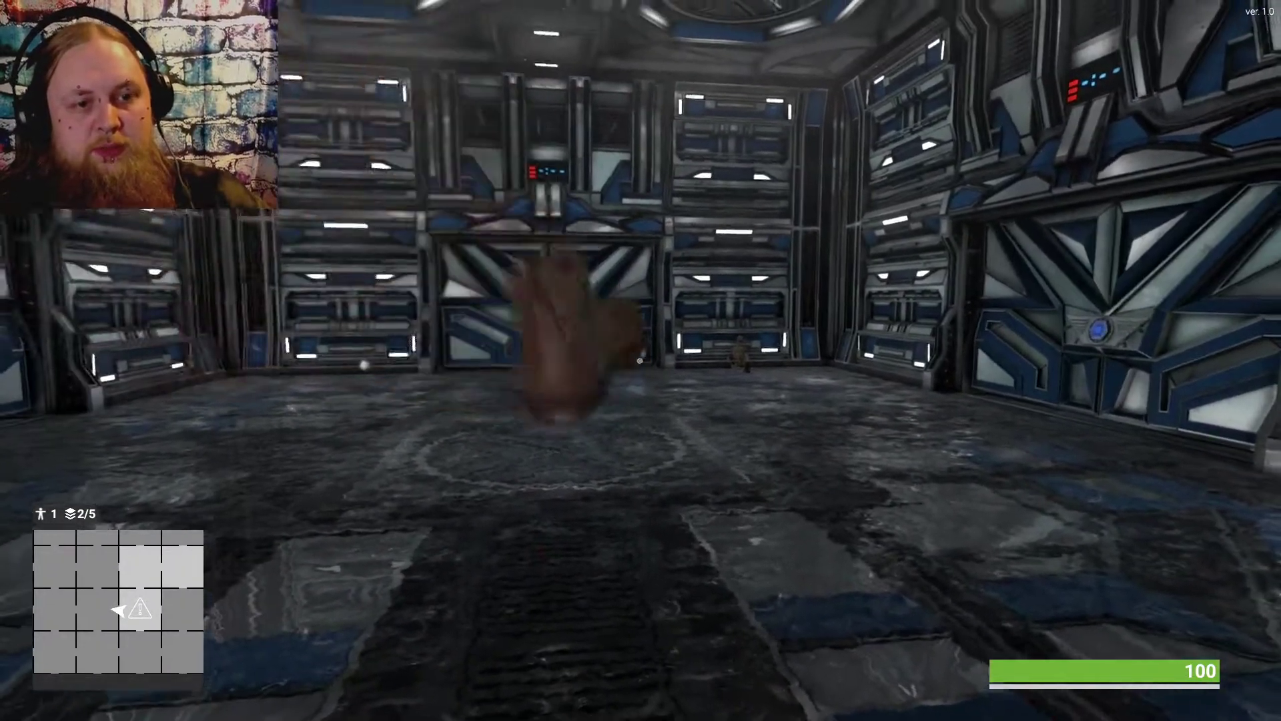
{"action": "key", "text": "w"}
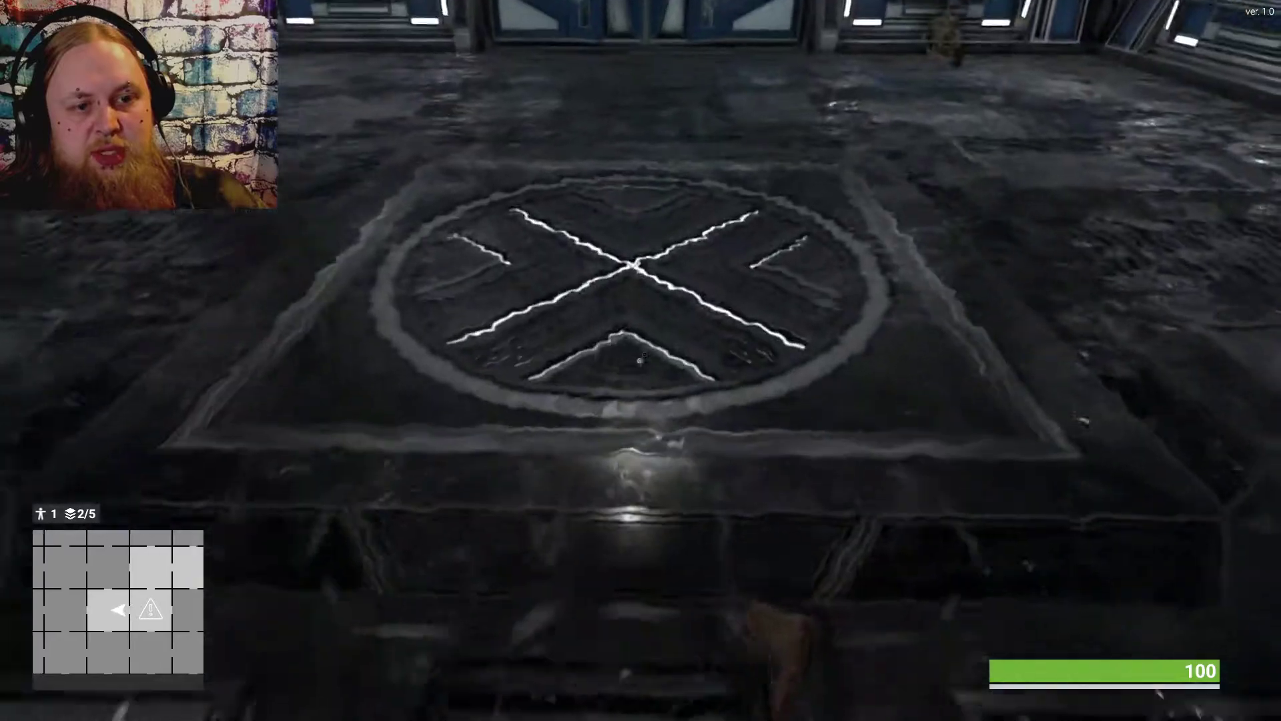
{"action": "key", "text": "w"}
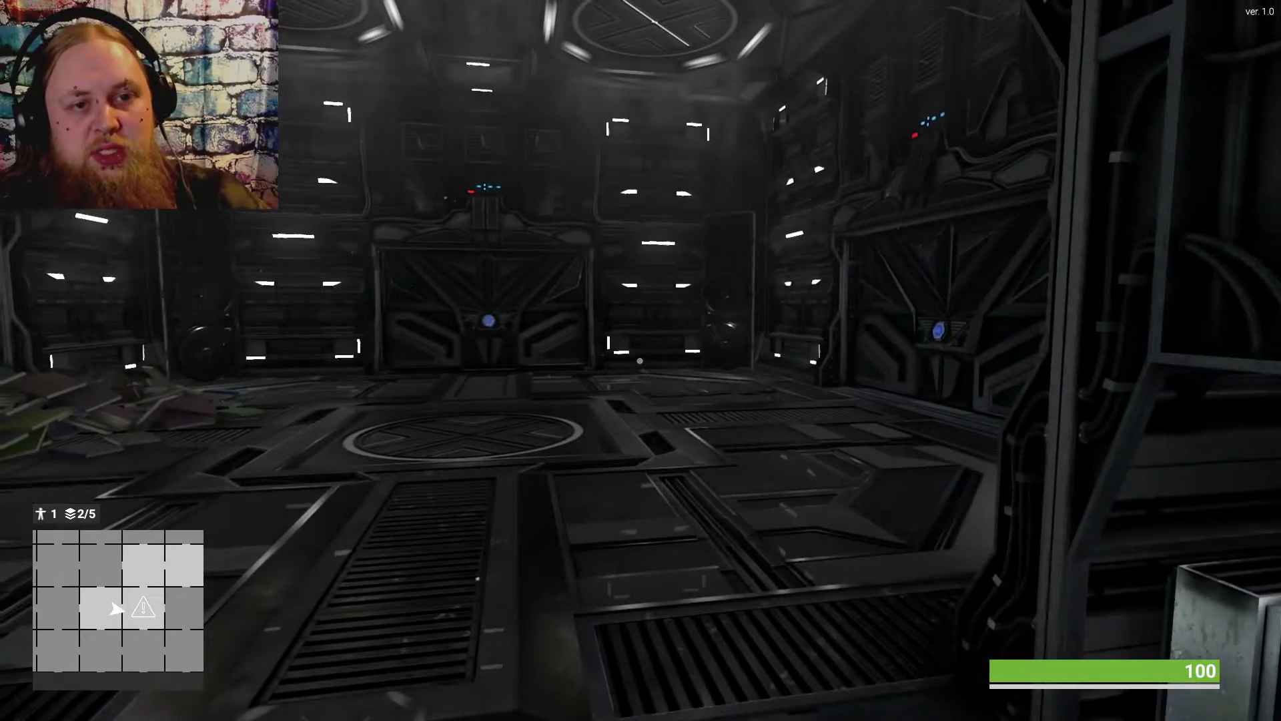
{"action": "key", "text": "w"}
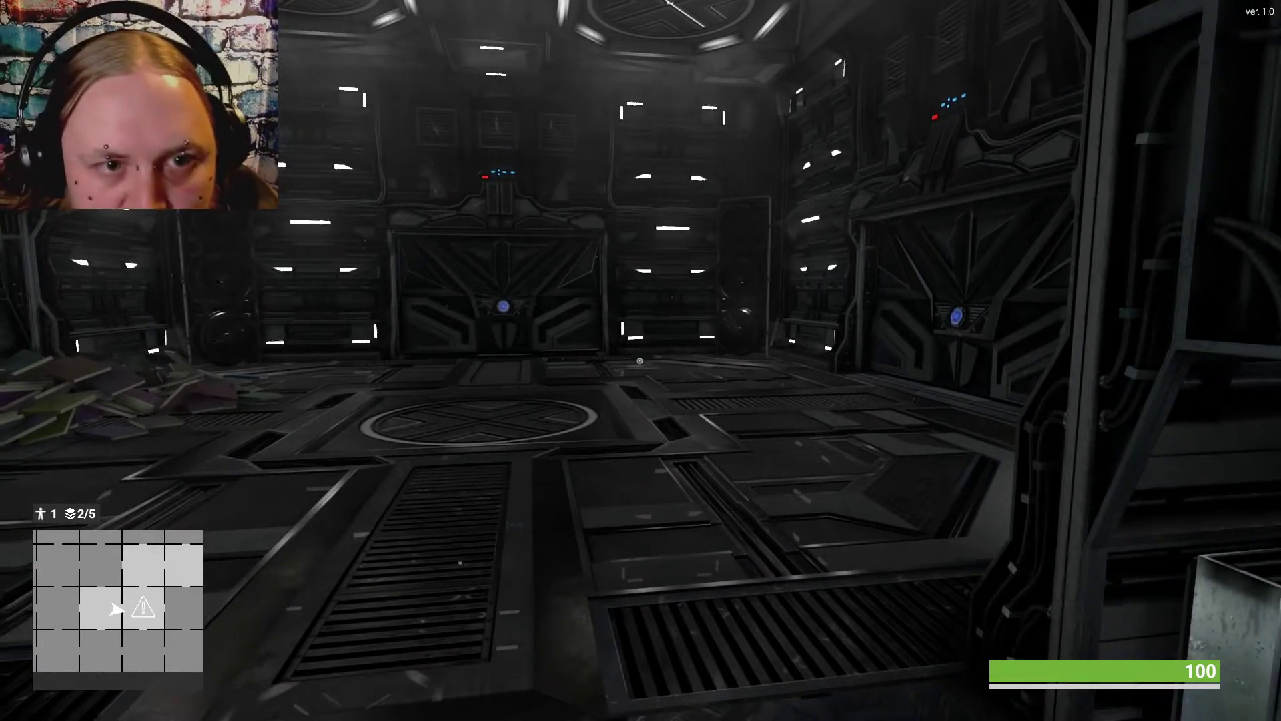
{"action": "key", "text": "w"}
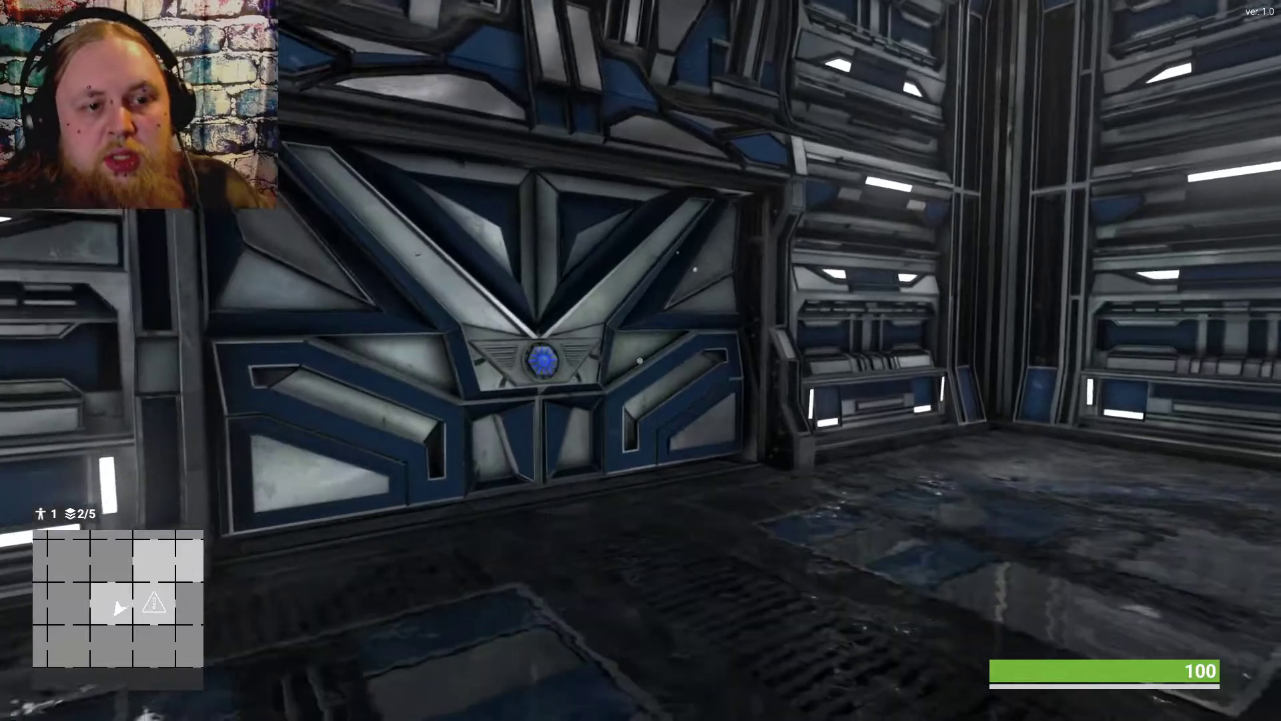
{"action": "key", "text": "w"}
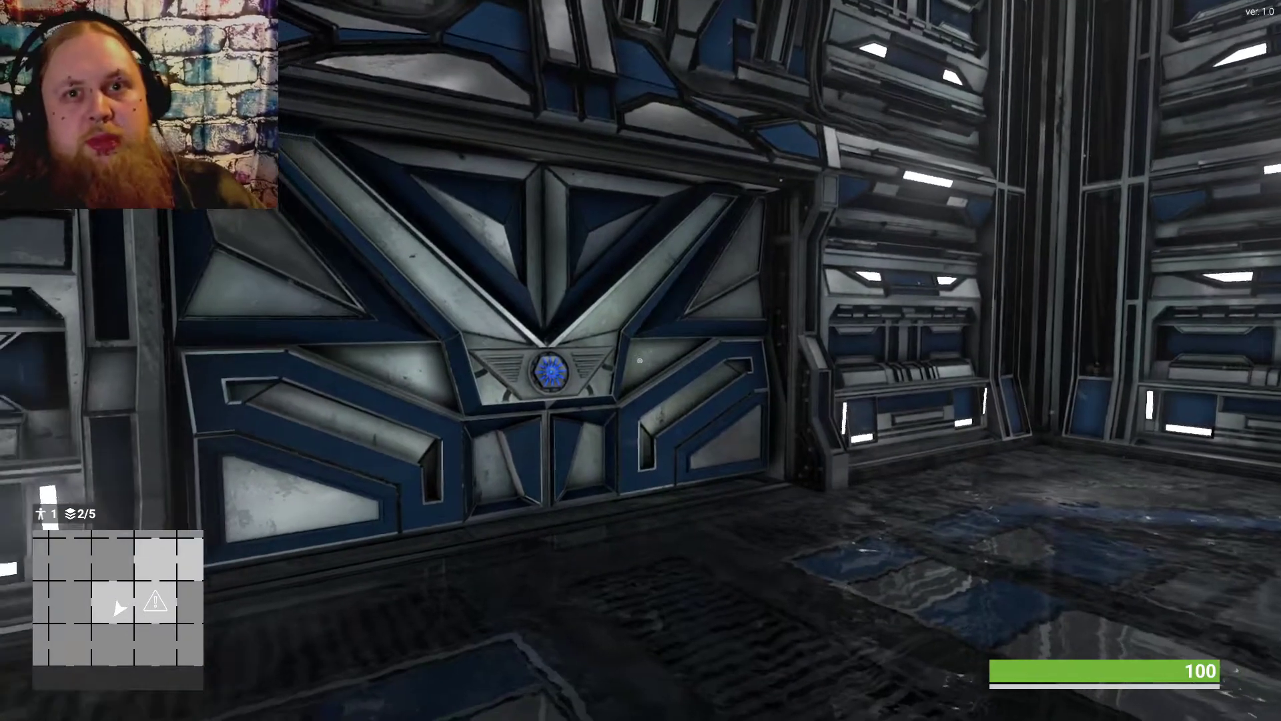
{"action": "key", "text": "w"}
{"action": "key", "text": "w"}
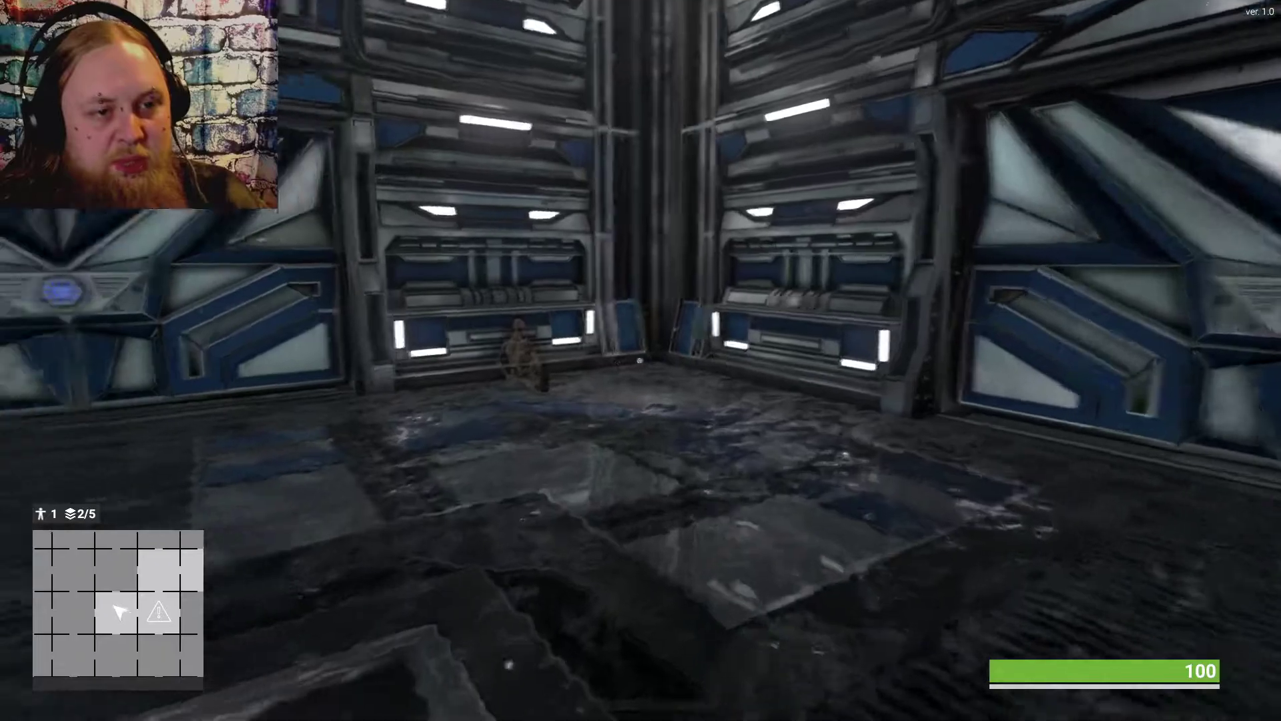
{"action": "key", "text": "w"}
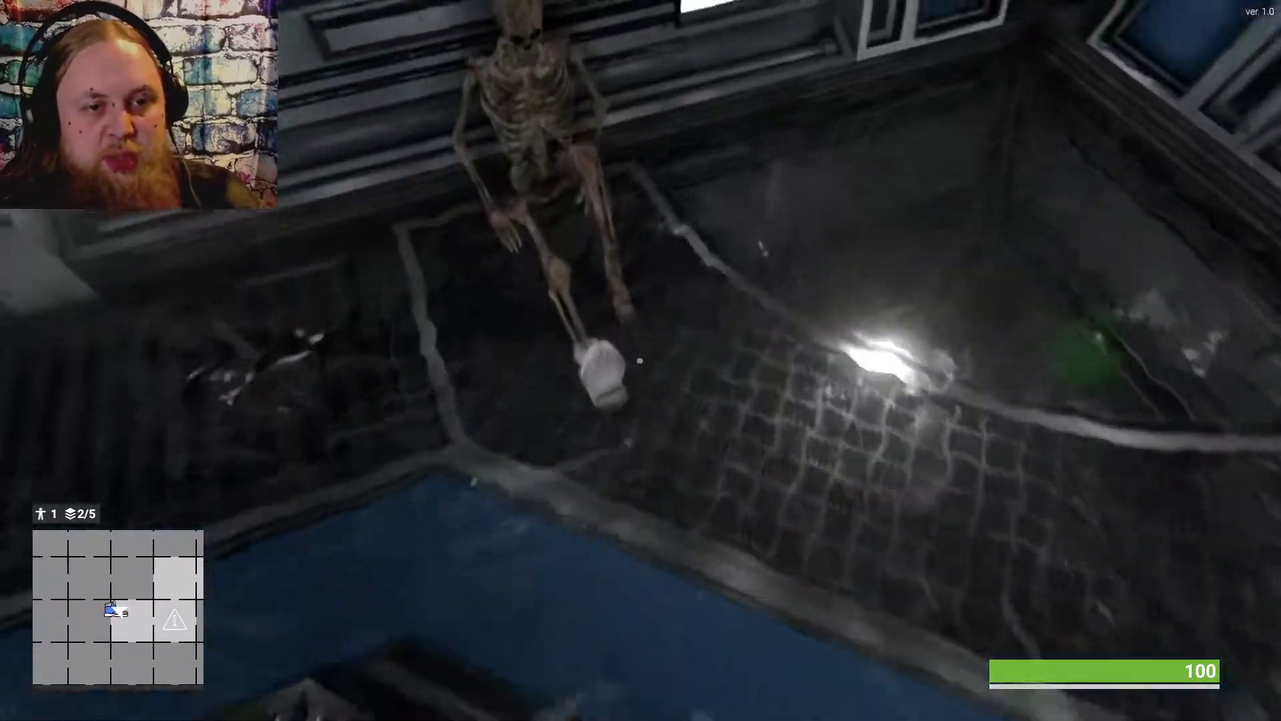
Leave the skeleton and follow the wall into the red room with the book pile
{"action": "key", "text": "w"}
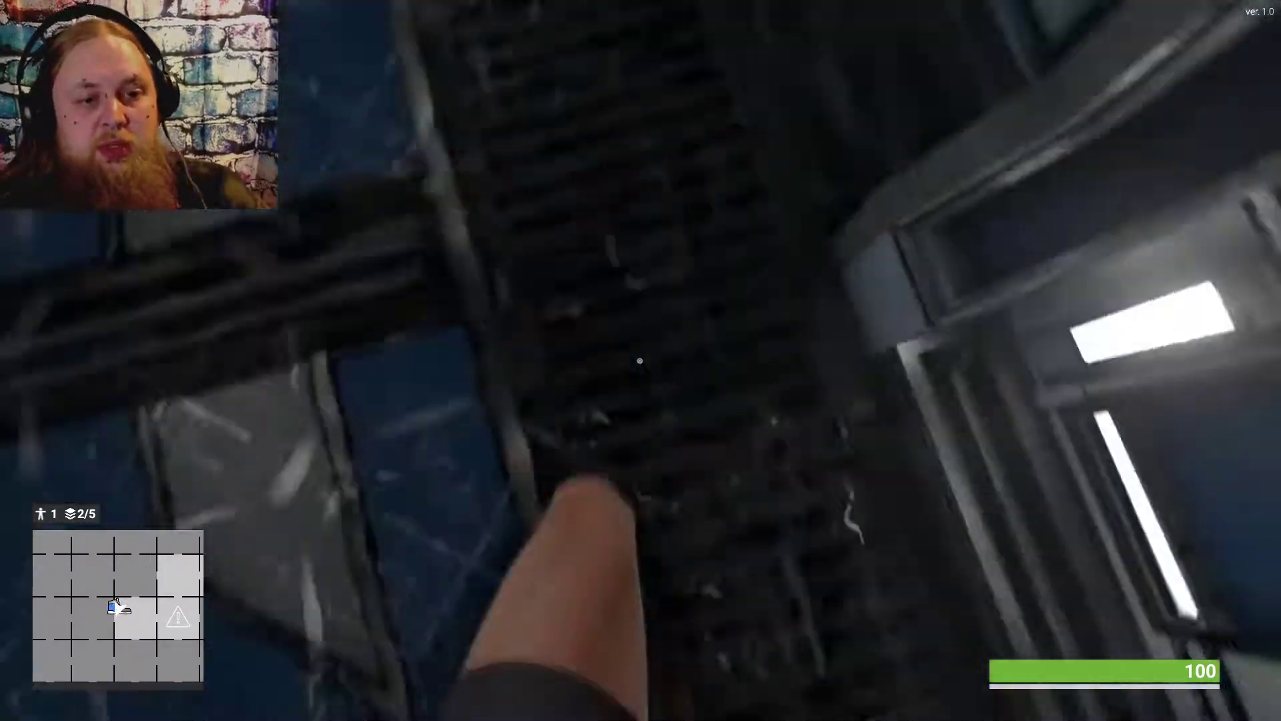
{"action": "key", "text": "w"}
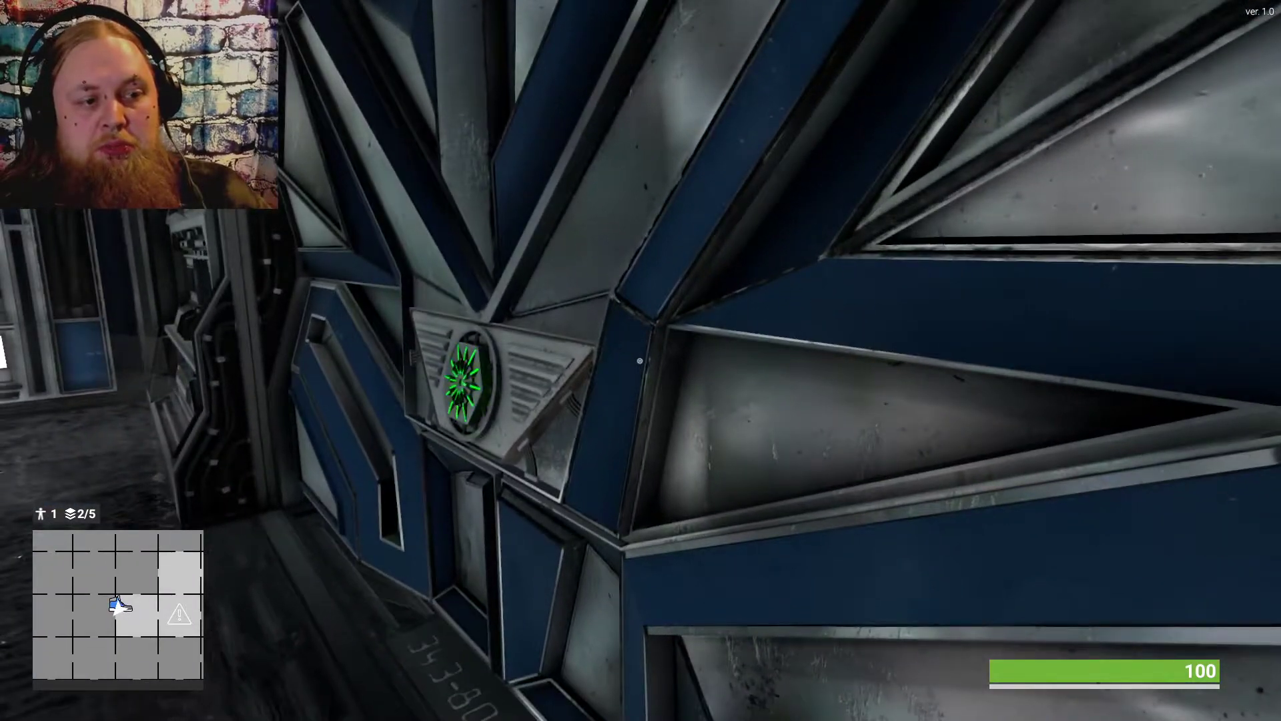
{"action": "key", "text": "w"}
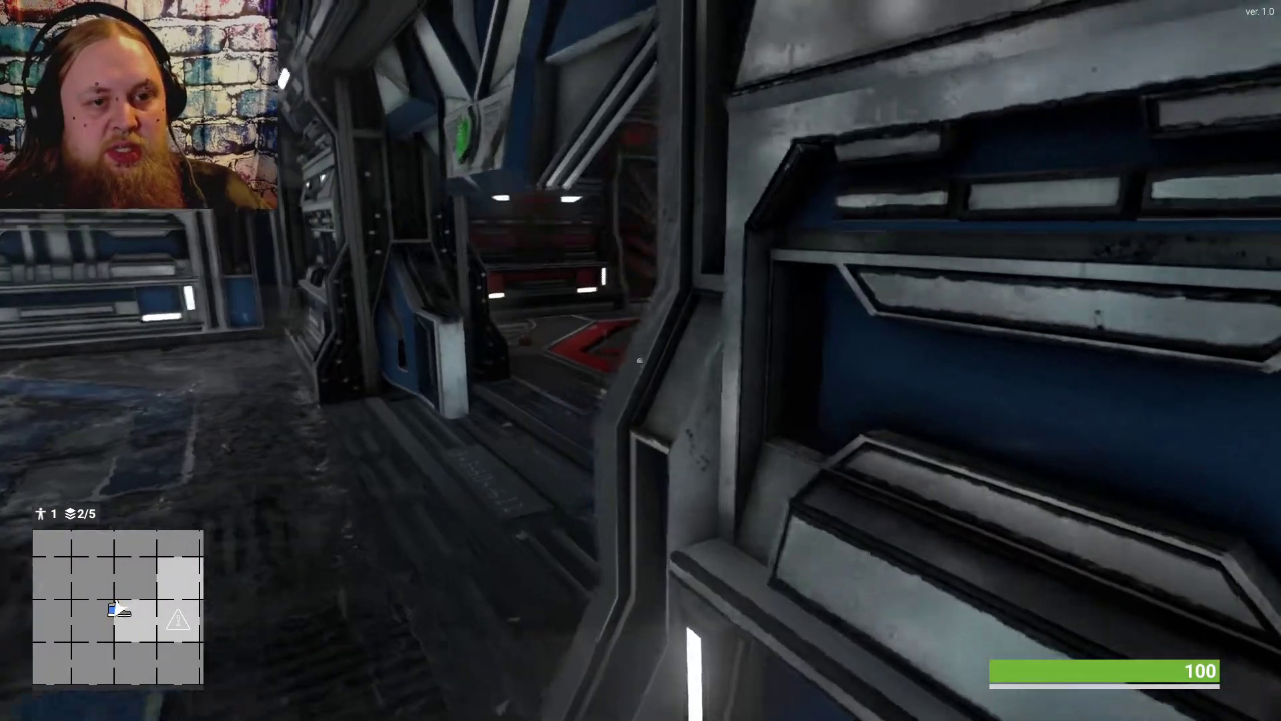
{"action": "key", "text": "w"}
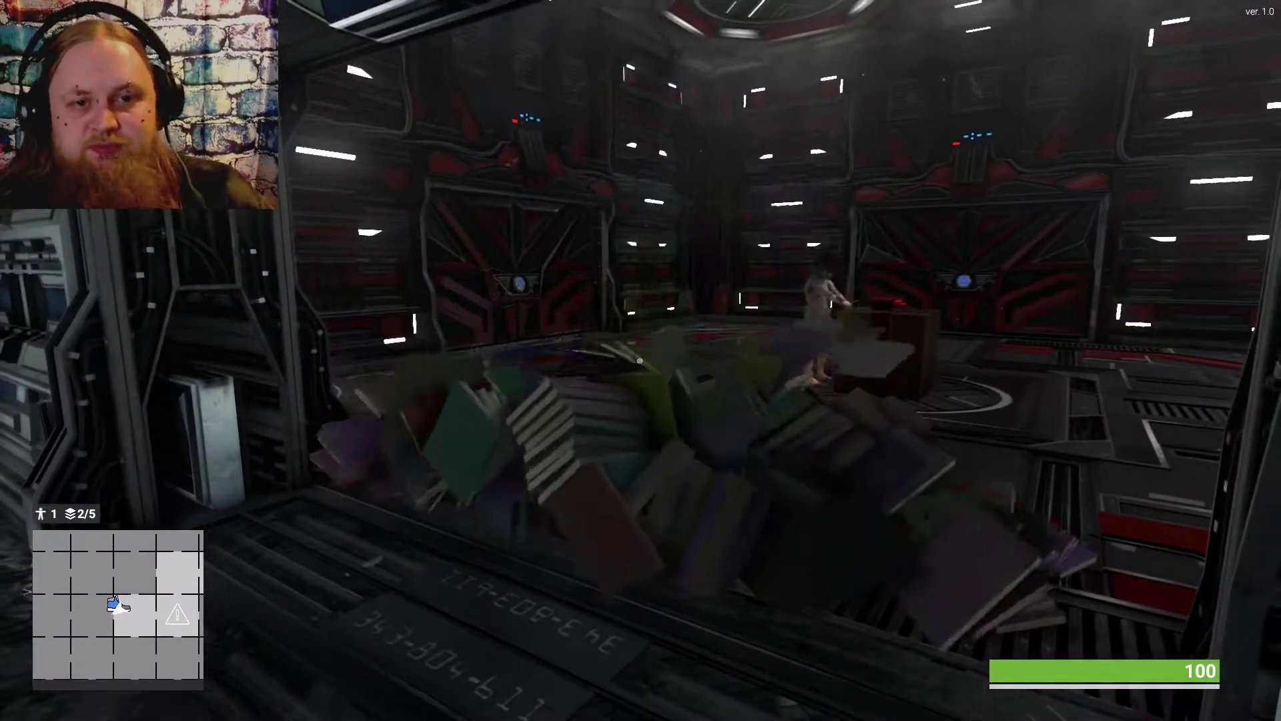
{"action": "key", "text": "w"}
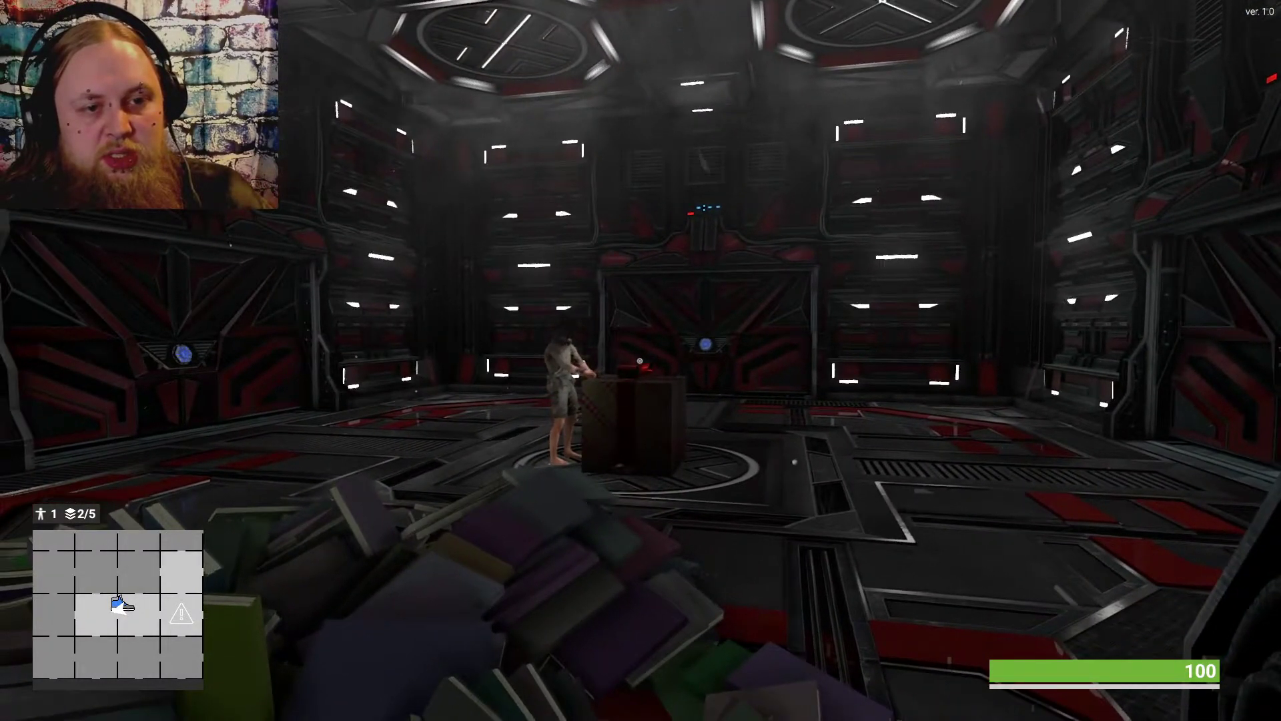
{"action": "key", "text": "w"}
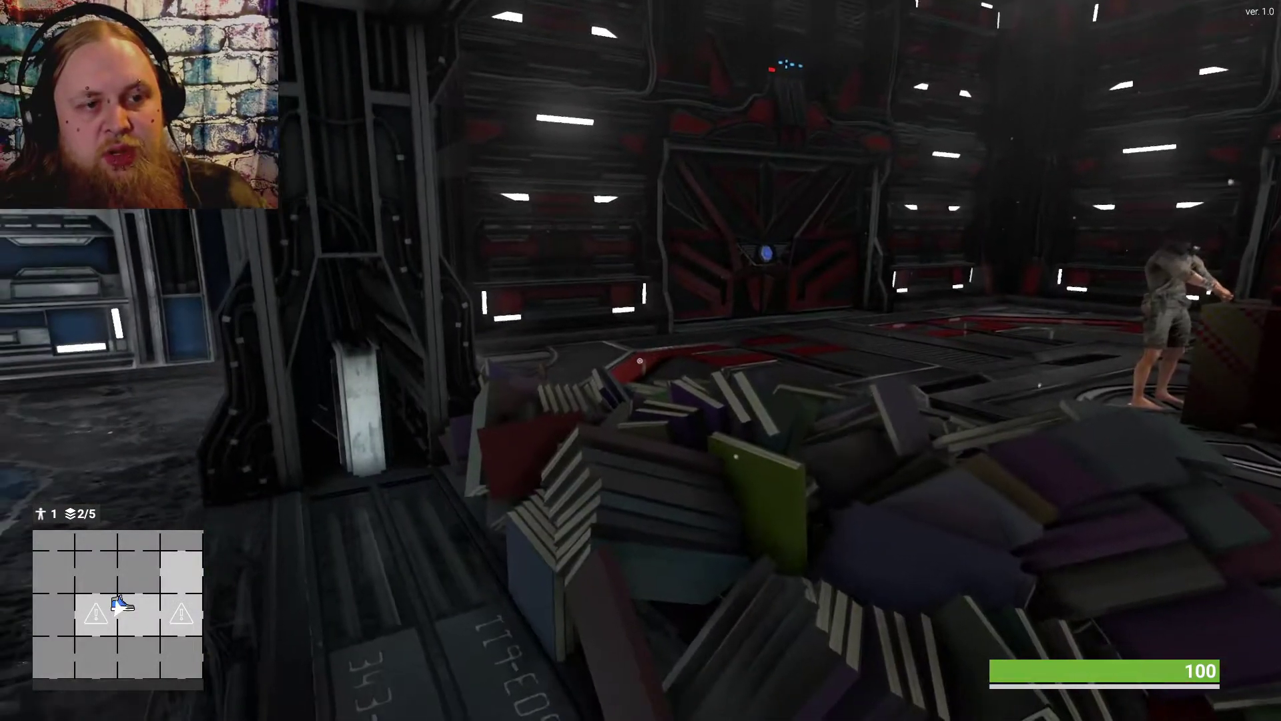
Move past the pillar and open the door by the green emblem
{"action": "key", "text": "a"}
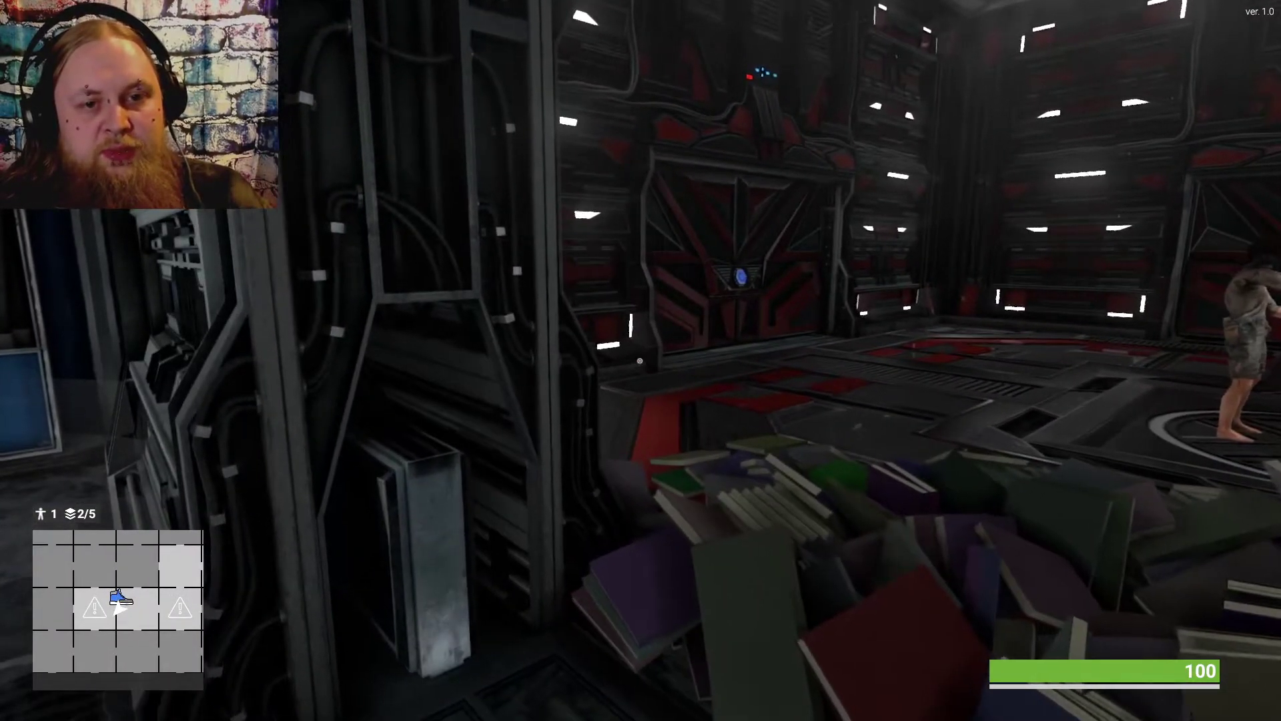
{"action": "key", "text": "w"}
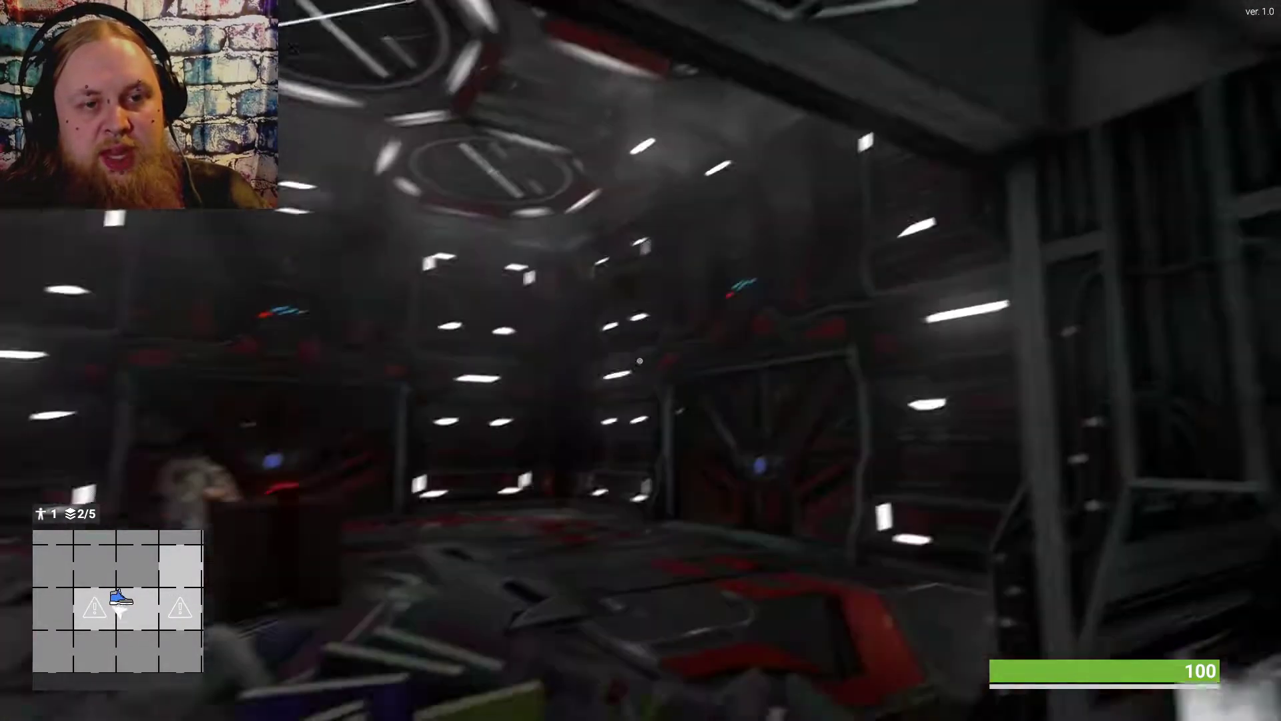
{"action": "key", "text": "a"}
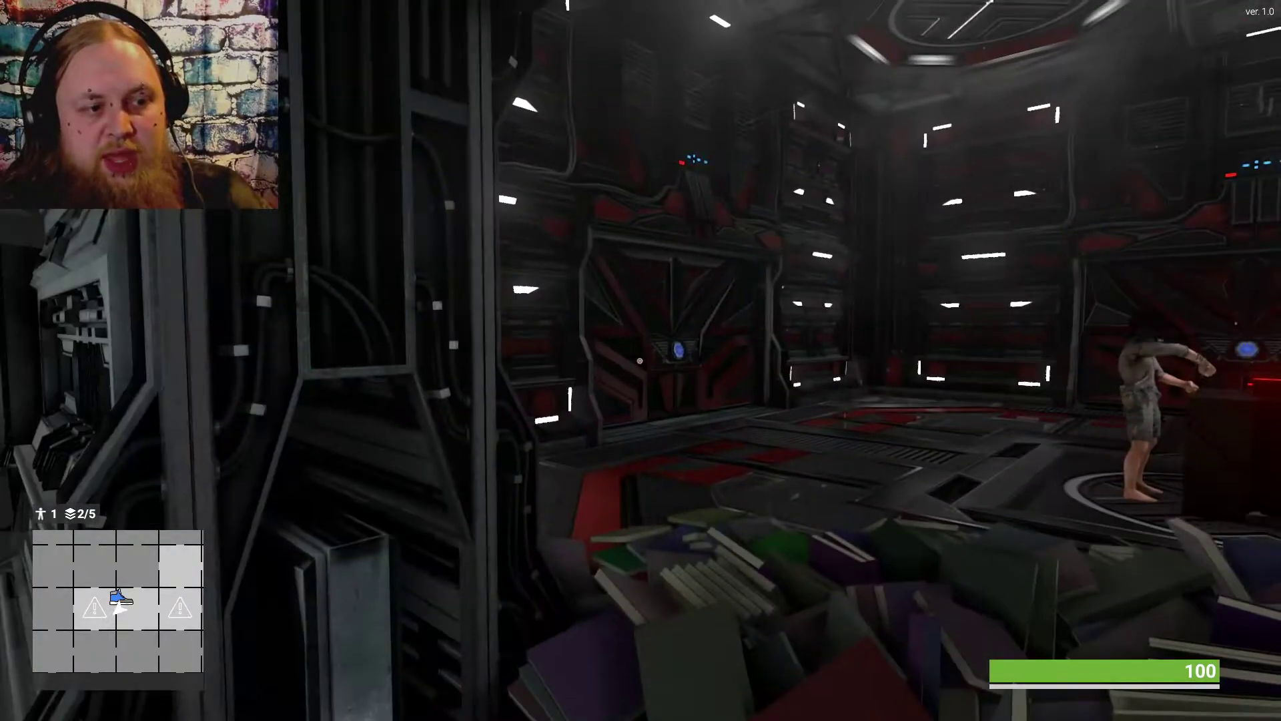
{"action": "key", "text": "w"}
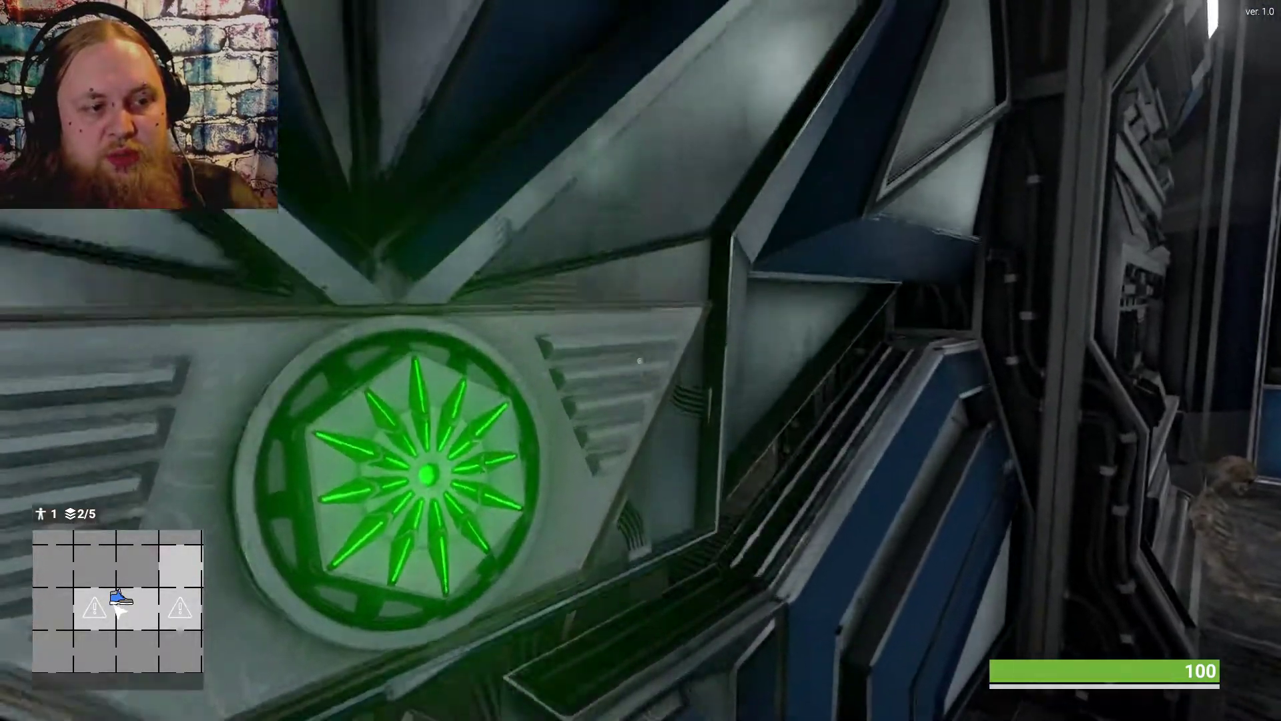
{"action": "key", "text": "w"}
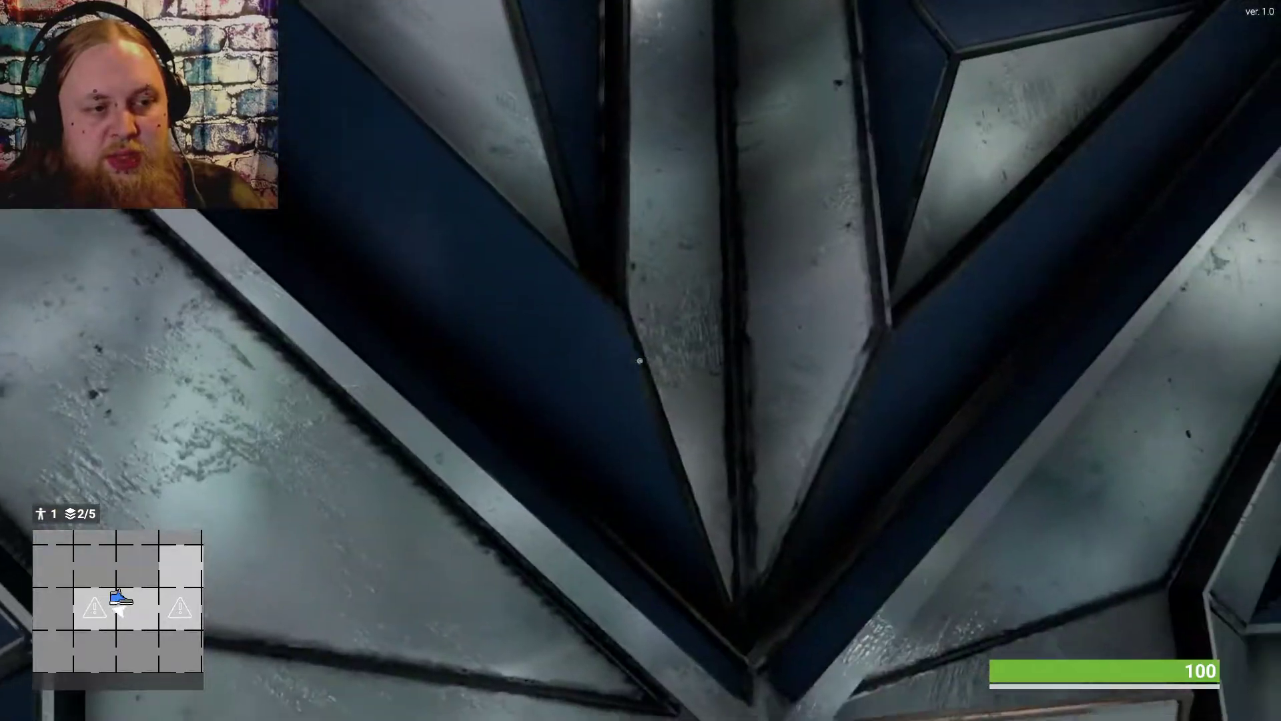
{"action": "key", "text": "w"}
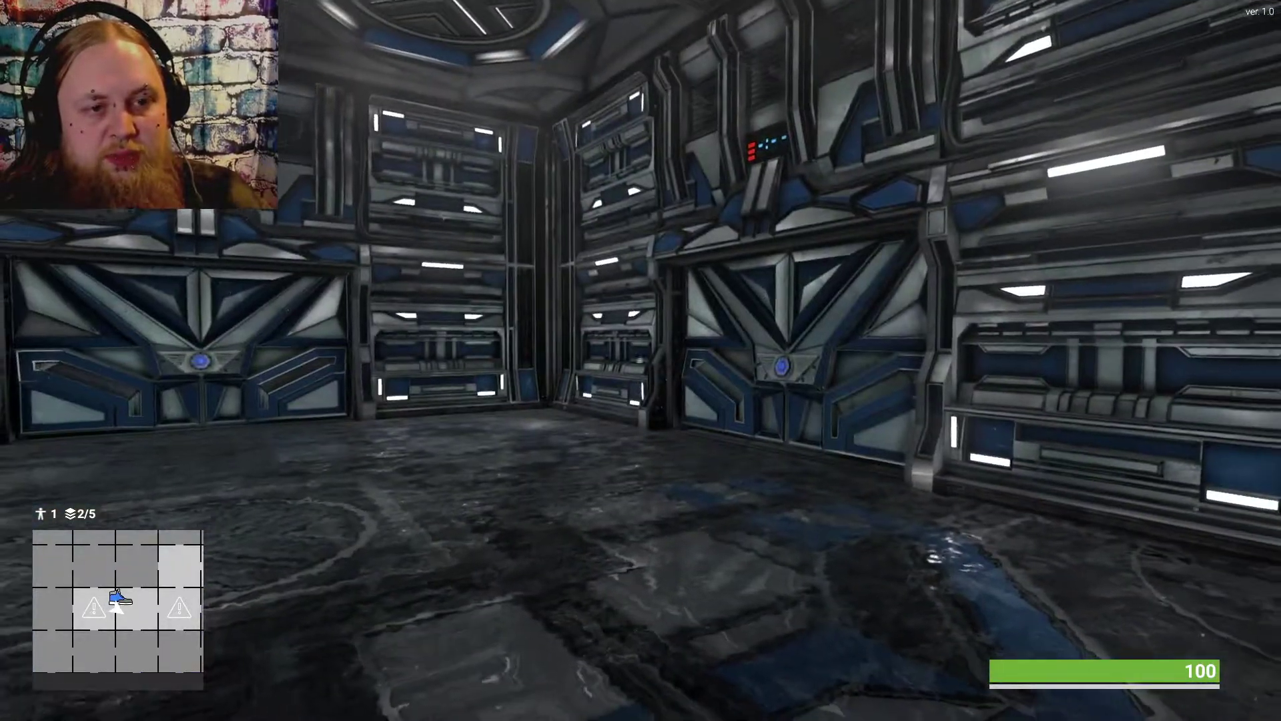
{"action": "key", "text": "w"}
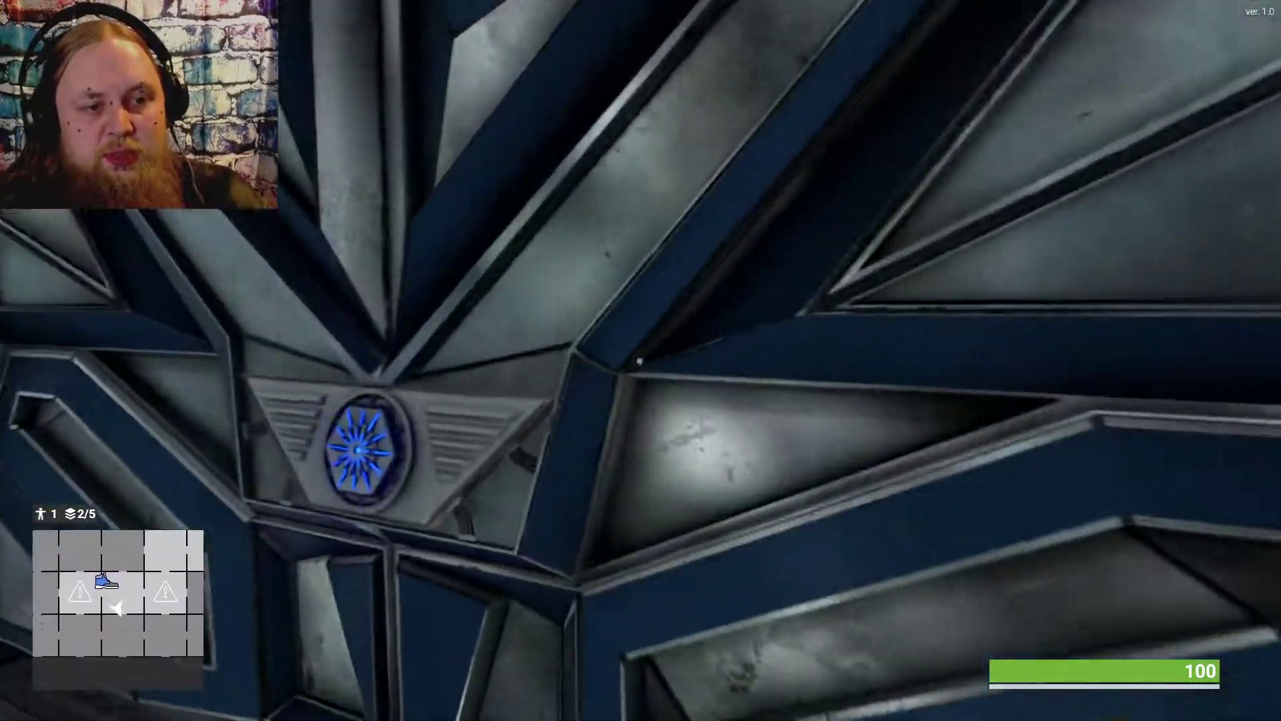
{"action": "key", "text": "e"}
Drop through the green vent to floor 3 and approach the corner skeleton
{"action": "key", "text": "s"}
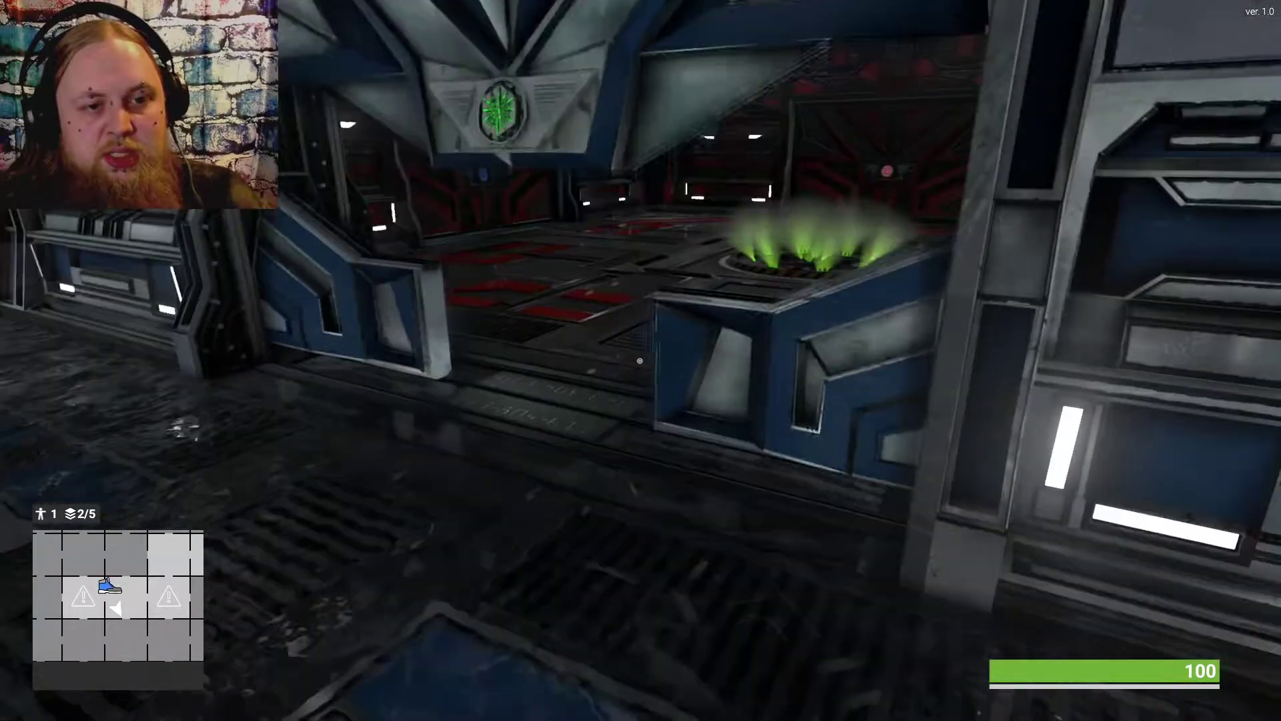
{"action": "key", "text": "w"}
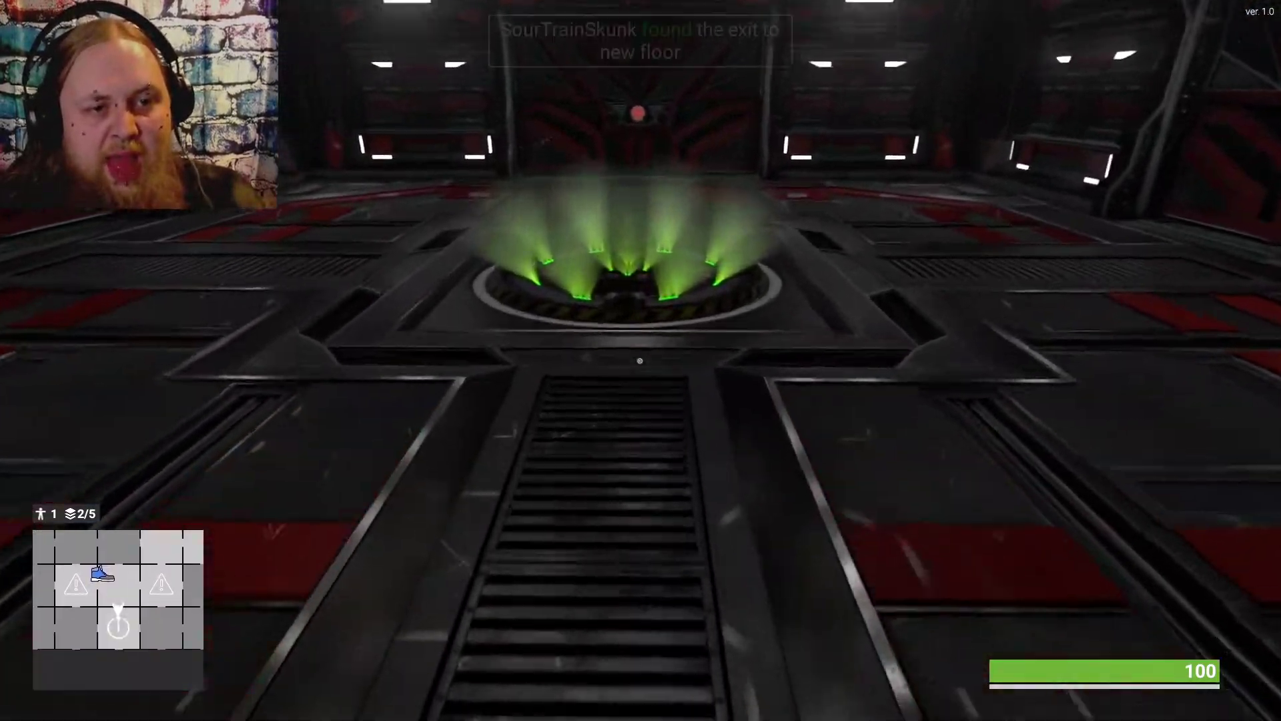
{"action": "key", "text": "w"}
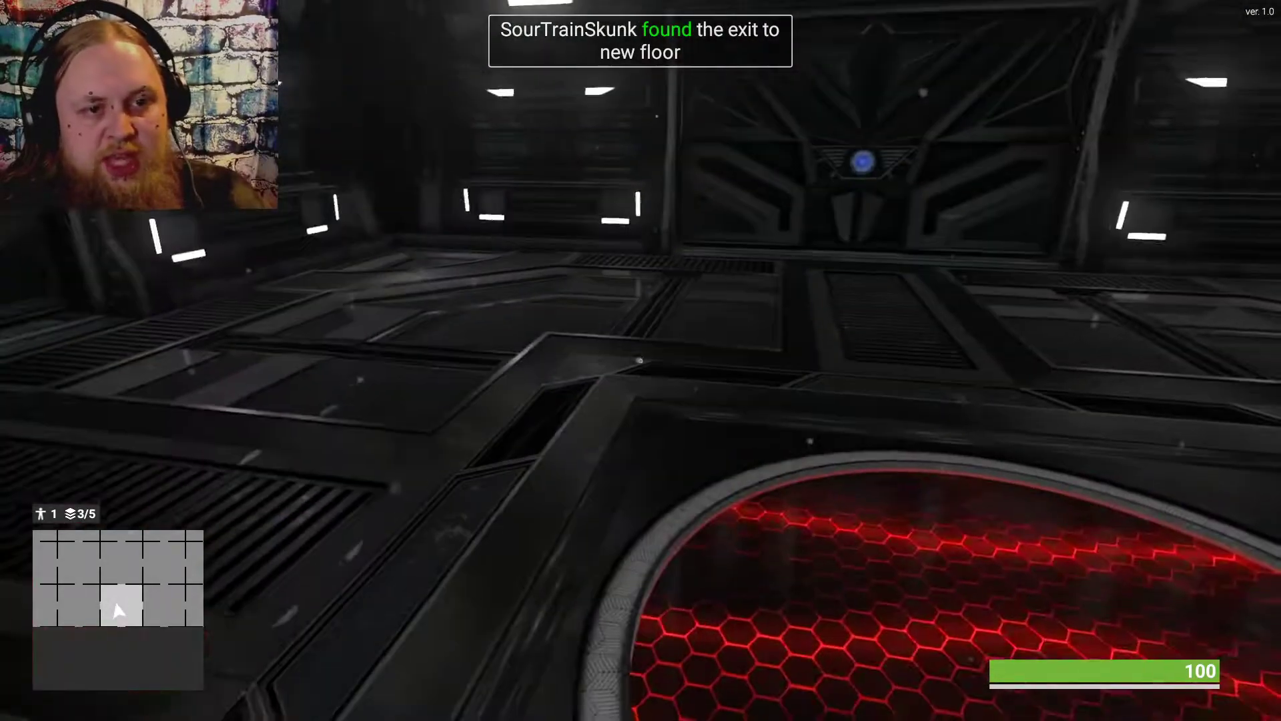
{"action": "key", "text": "w"}
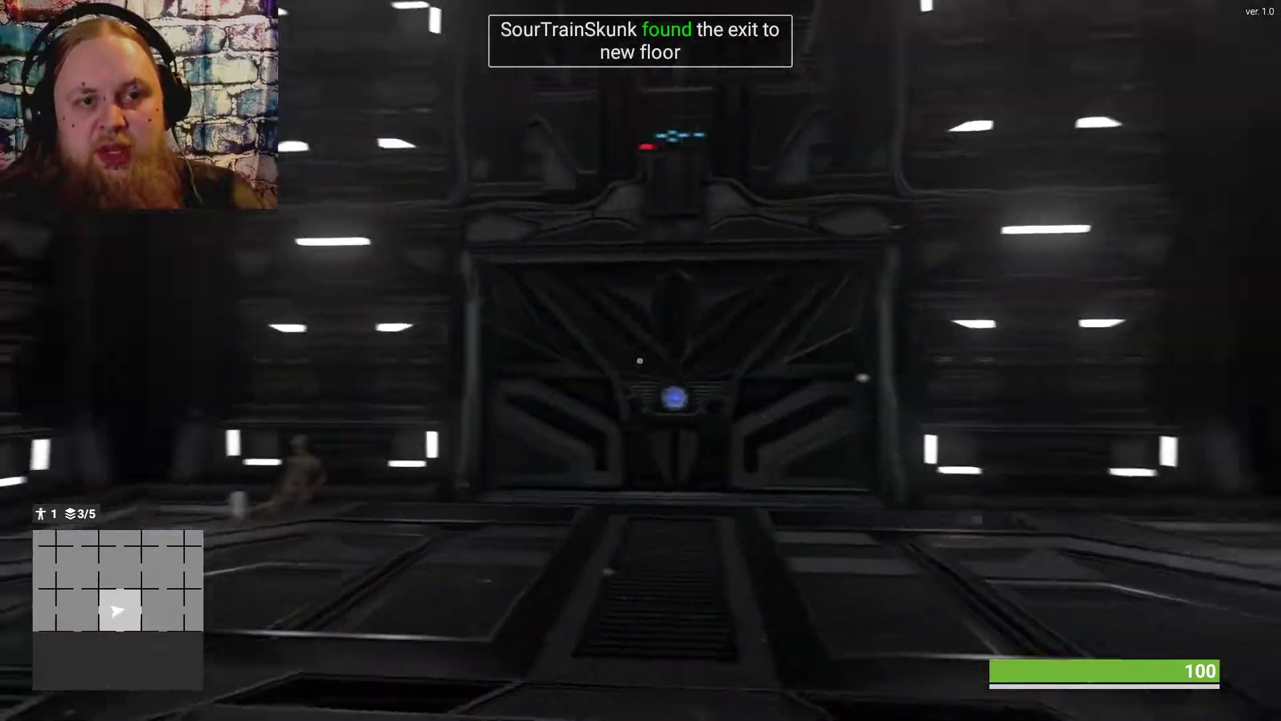
{"action": "key", "text": "w"}
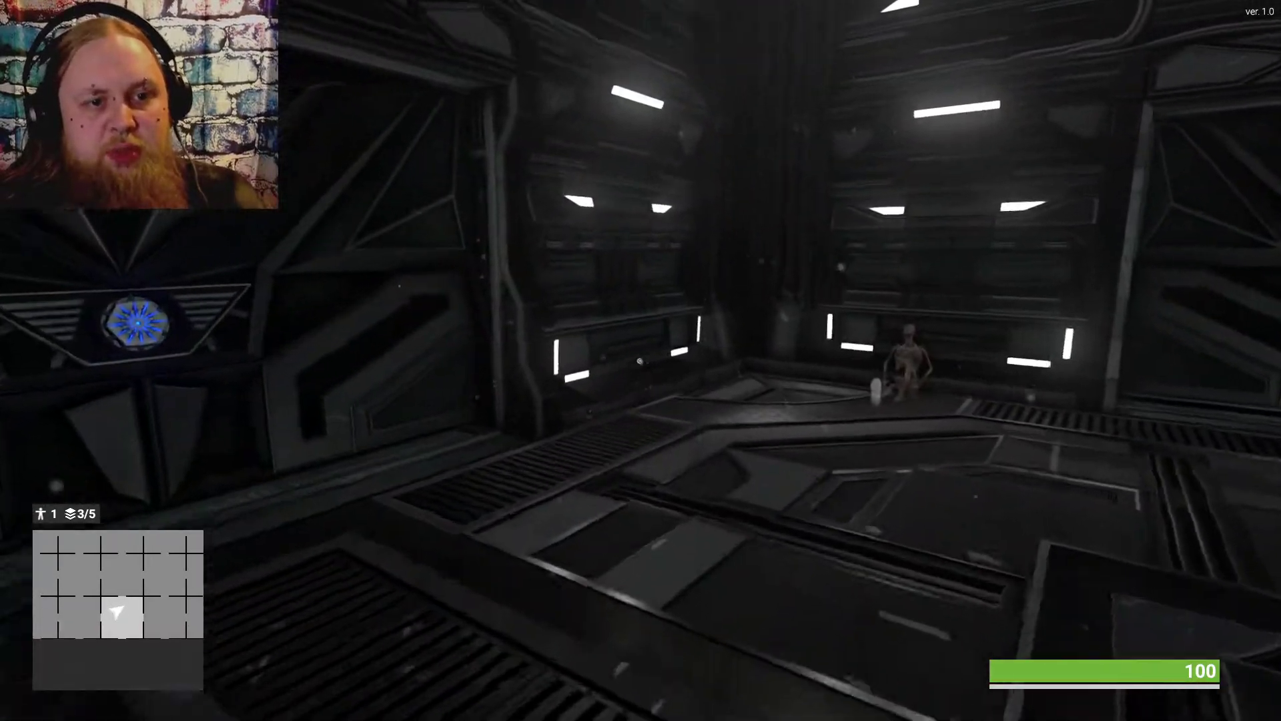
{"action": "key", "text": "w"}
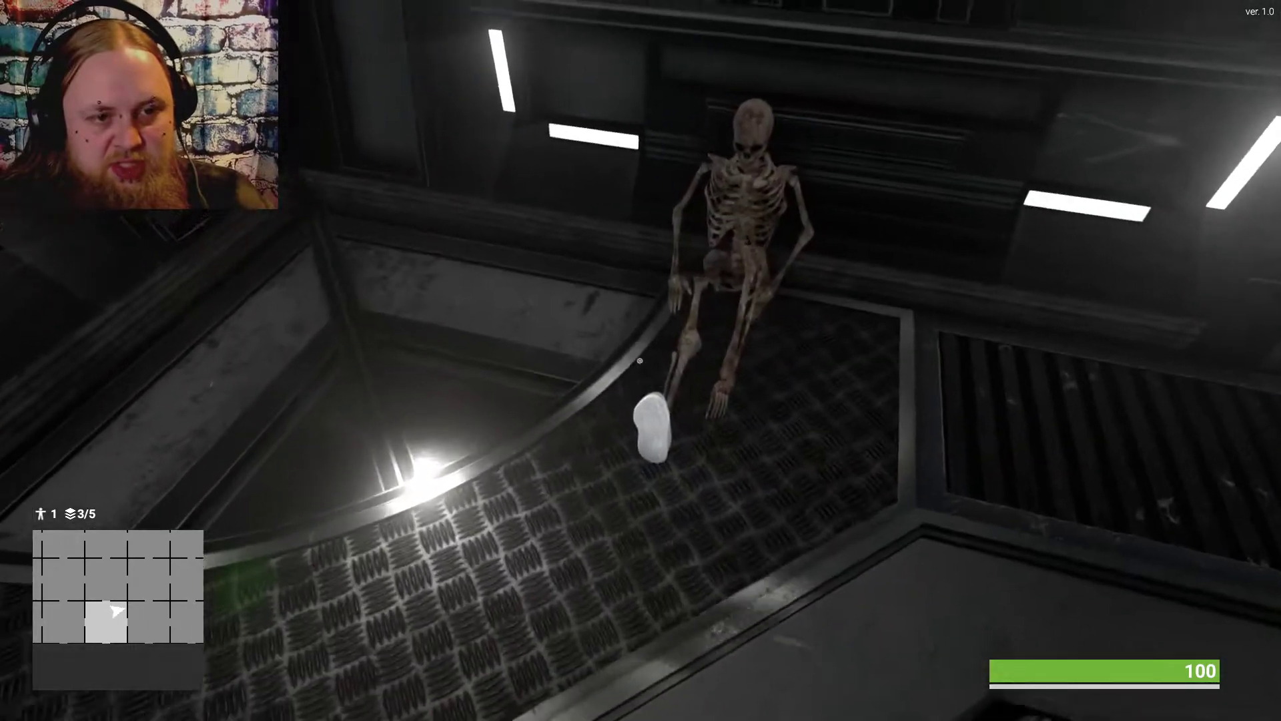
Follow the corridor past the red hatch and open the blue-lit door, turning it green
{"action": "left_click_drag", "start_coordinate": [641, 360], "coordinate": [642, 201]}
{"action": "left_click_drag", "start_coordinate": [642, 360], "coordinate": [401, 451]}
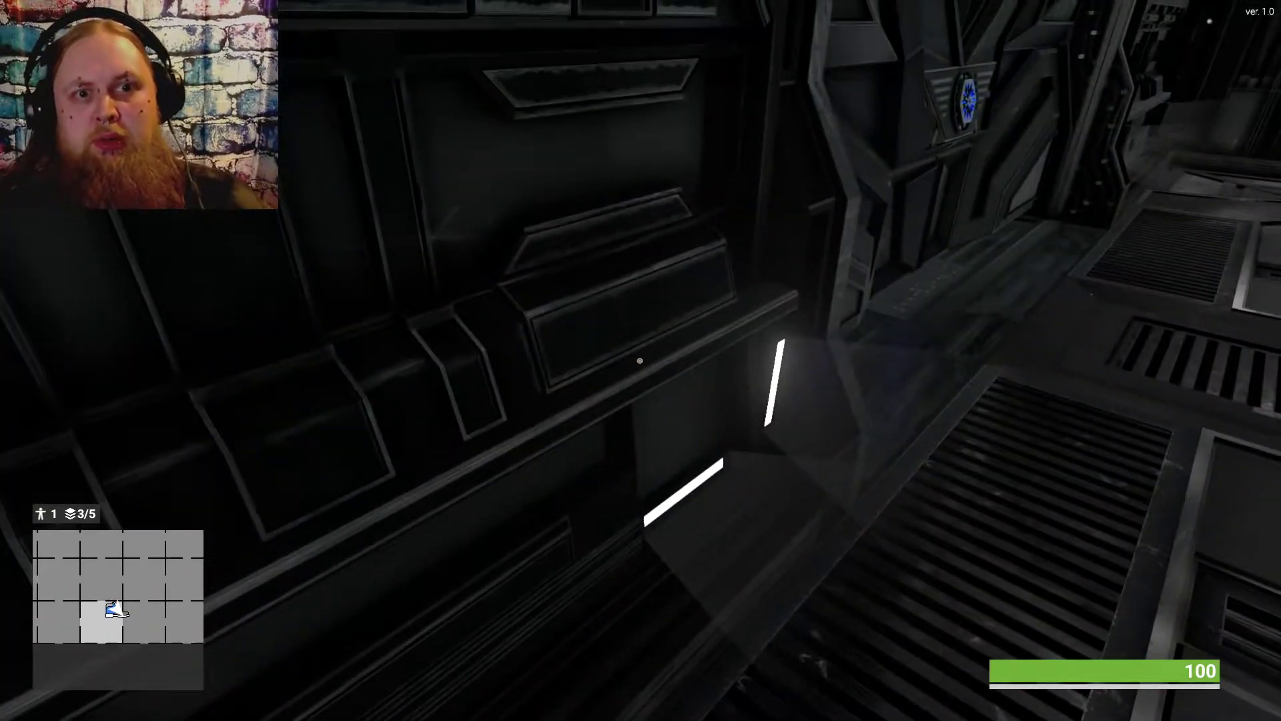
{"action": "key", "text": "w"}
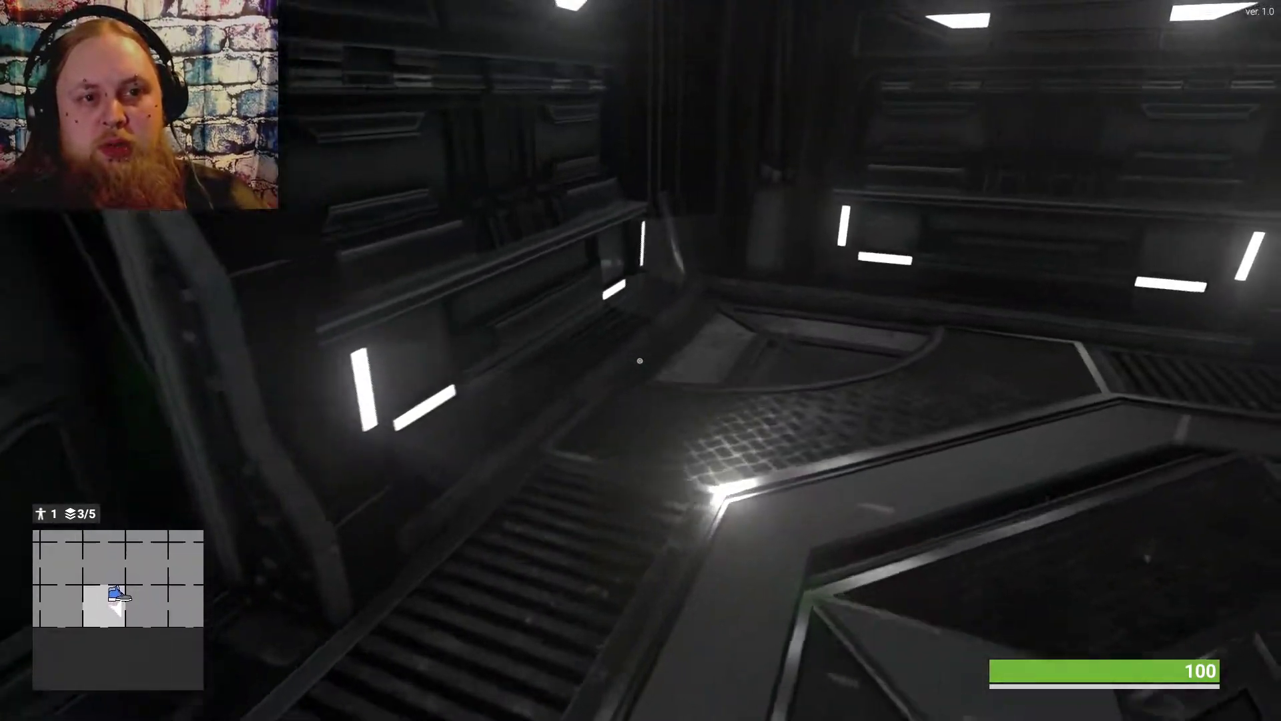
{"action": "key", "text": "w"}
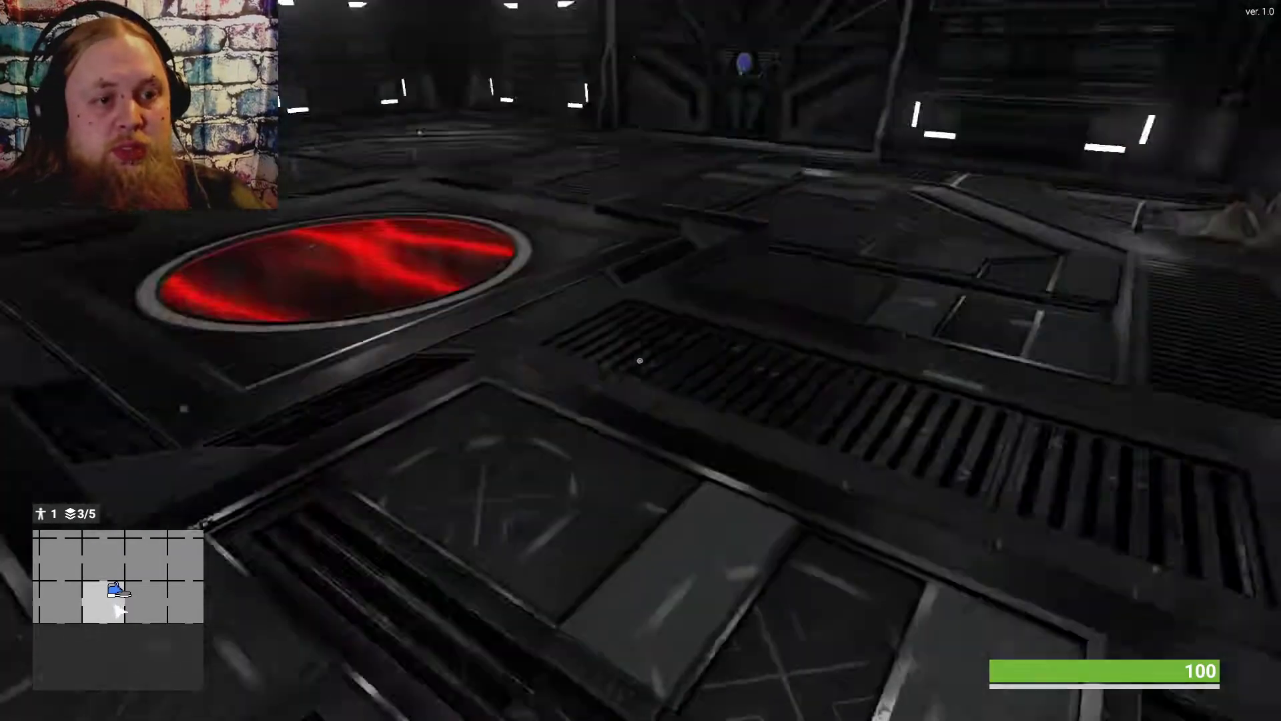
{"action": "key", "text": "w"}
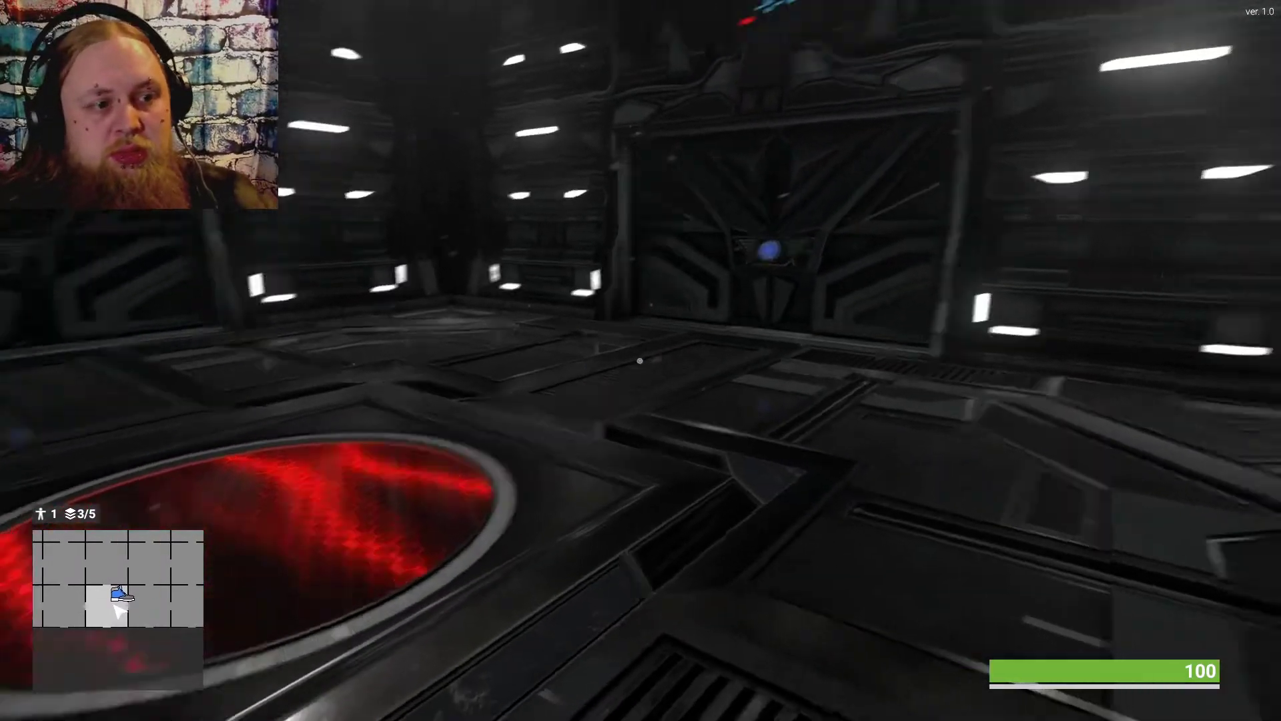
{"action": "key", "text": "w"}
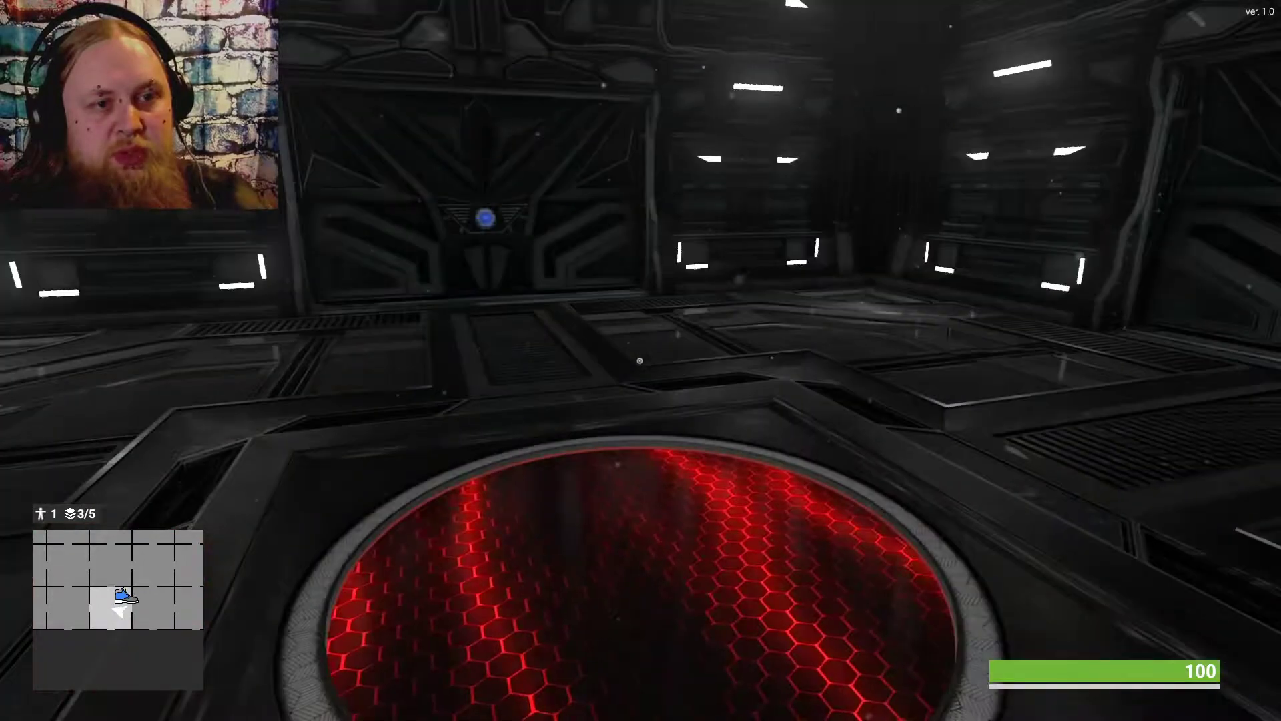
{"action": "key", "text": "w"}
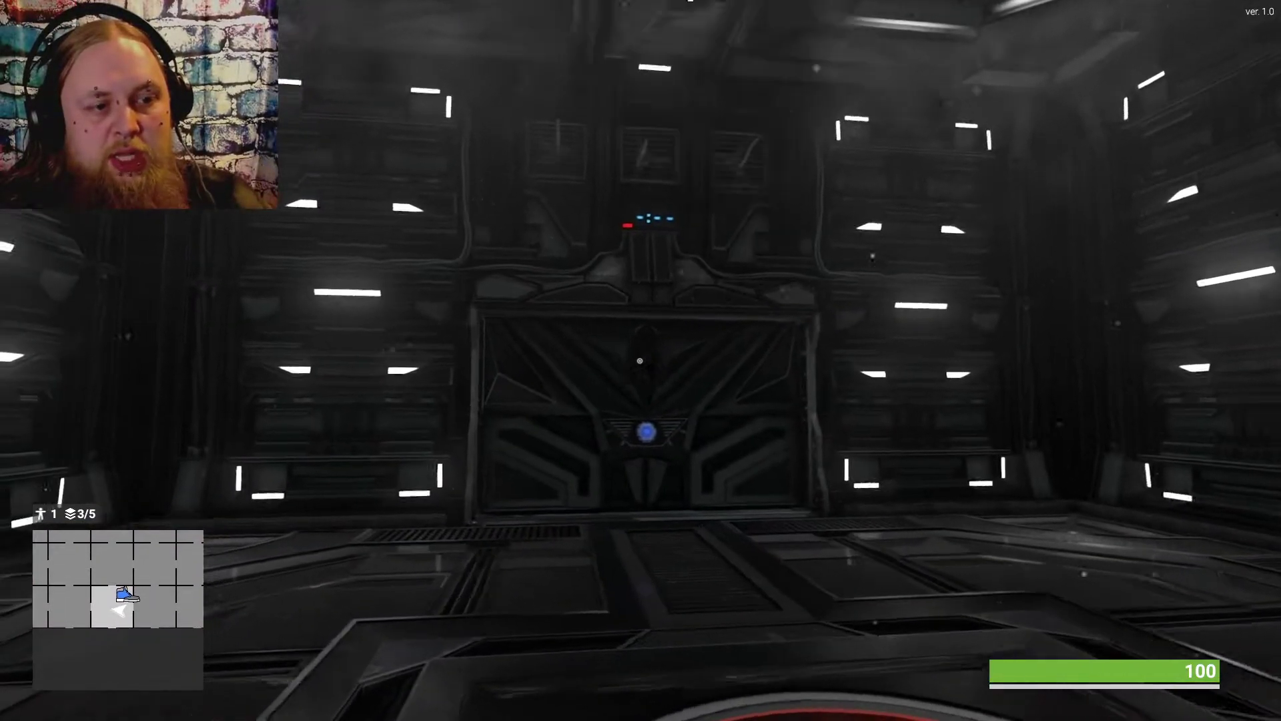
{"action": "key", "text": "w"}
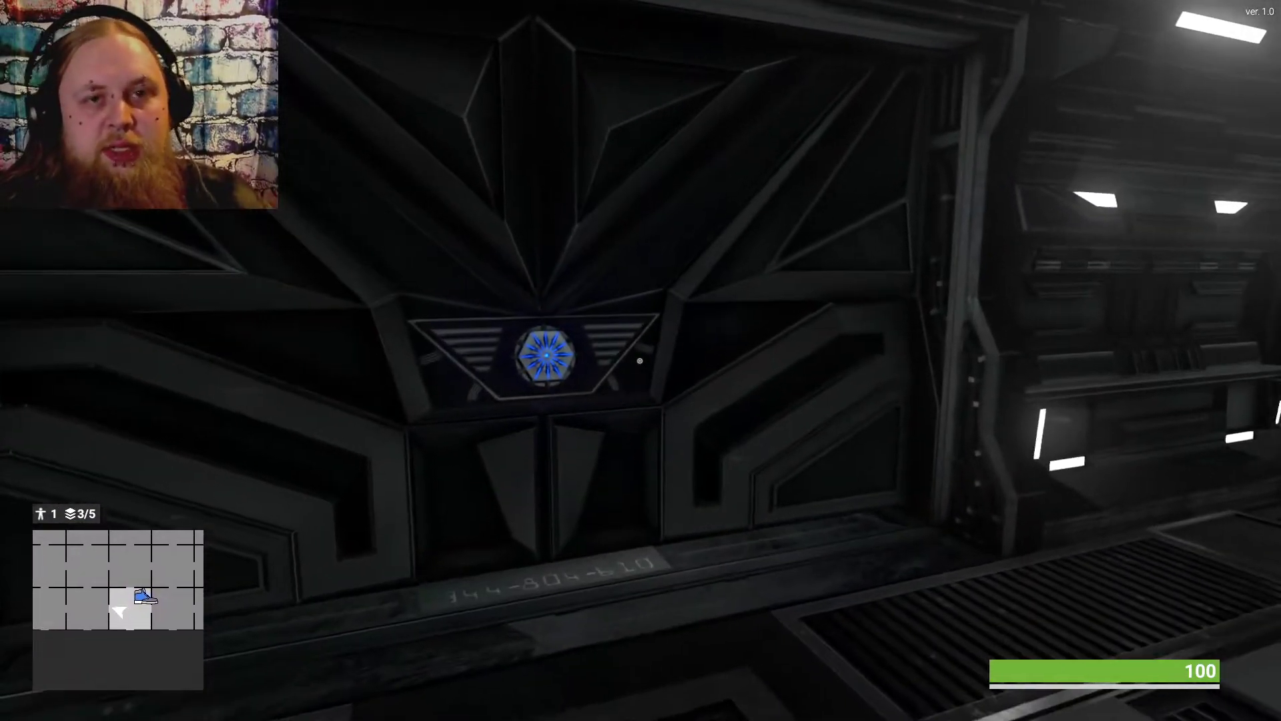
{"action": "key", "text": "w"}
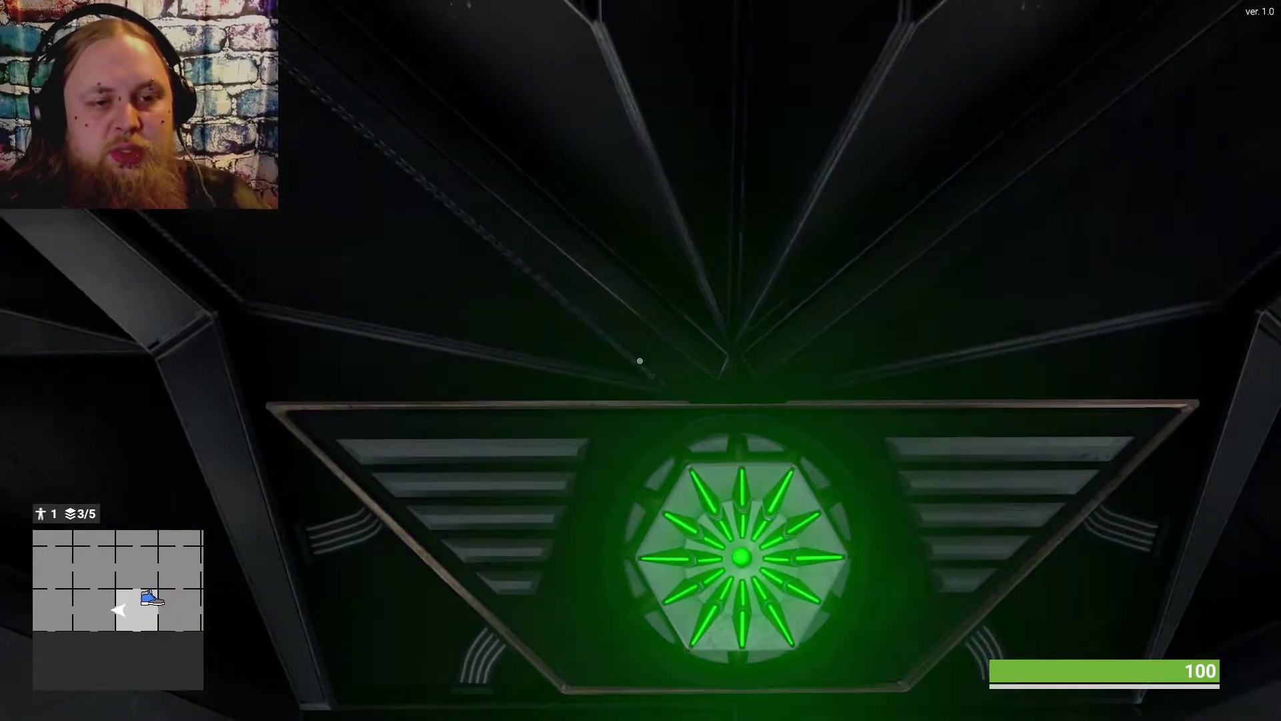
Cross the platforms above the lava toward the far wall
{"action": "key", "text": "w"}
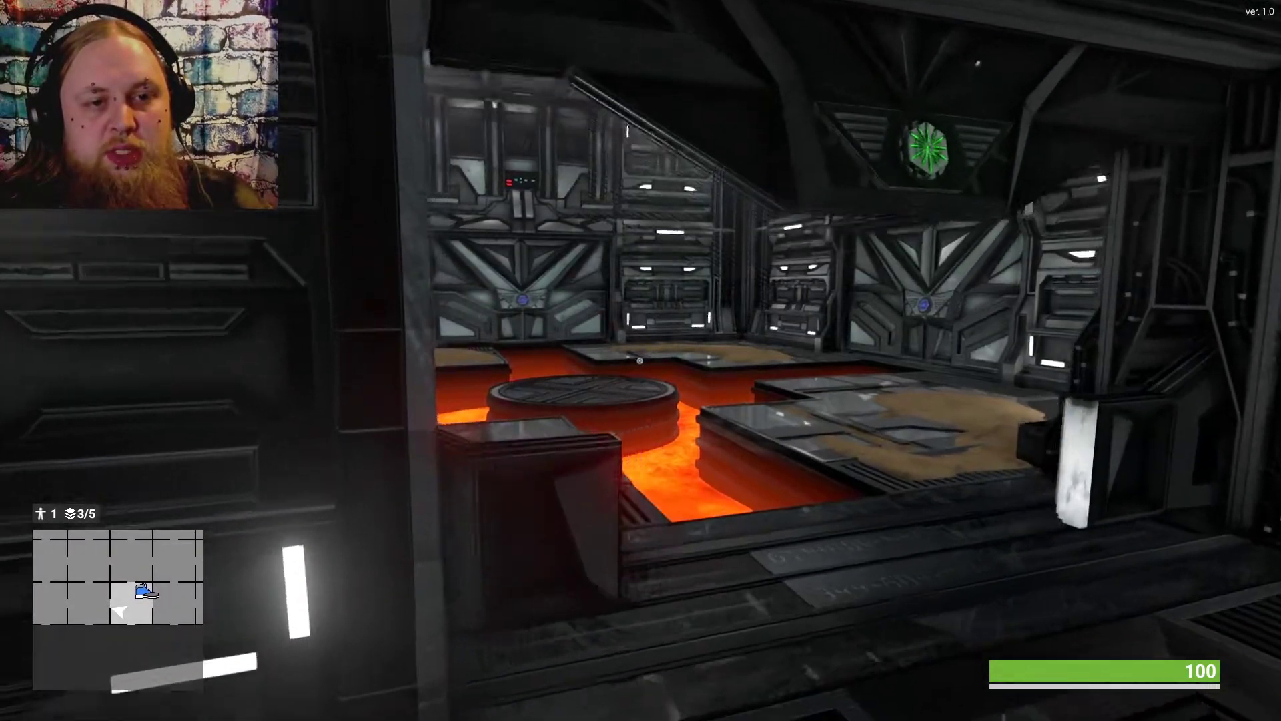
{"action": "key", "text": "w"}
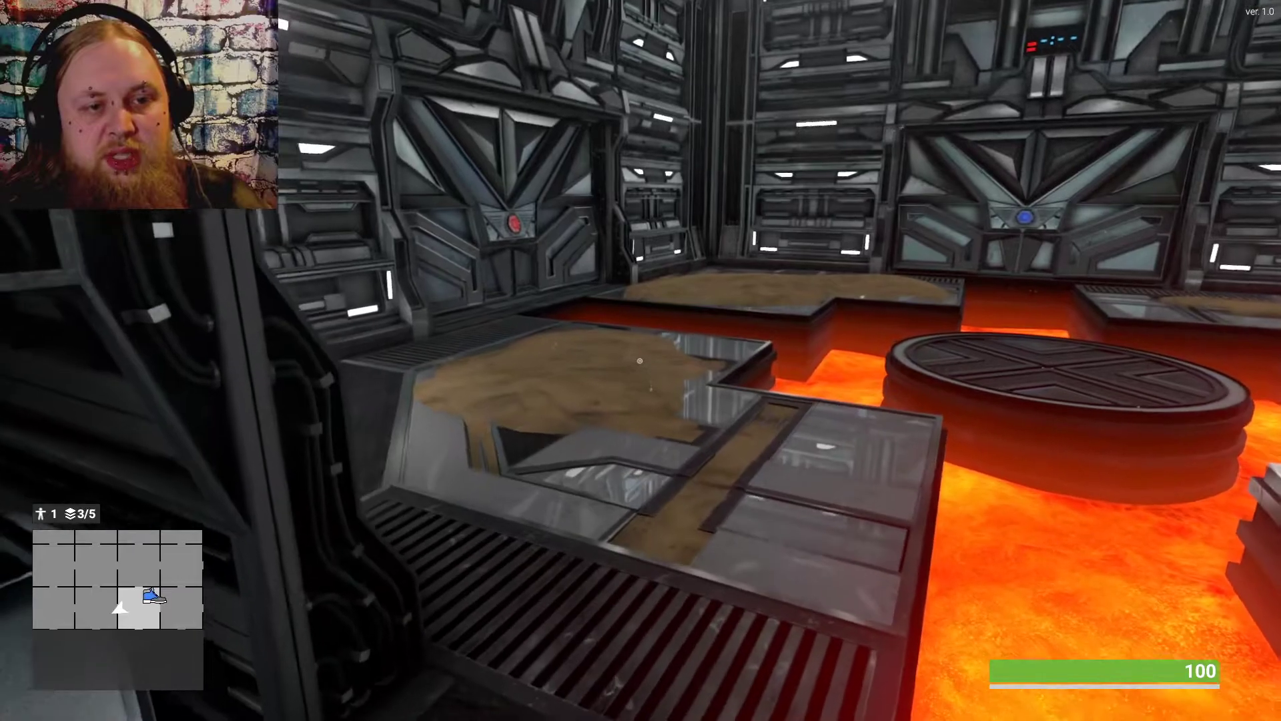
{"action": "key", "text": "w"}
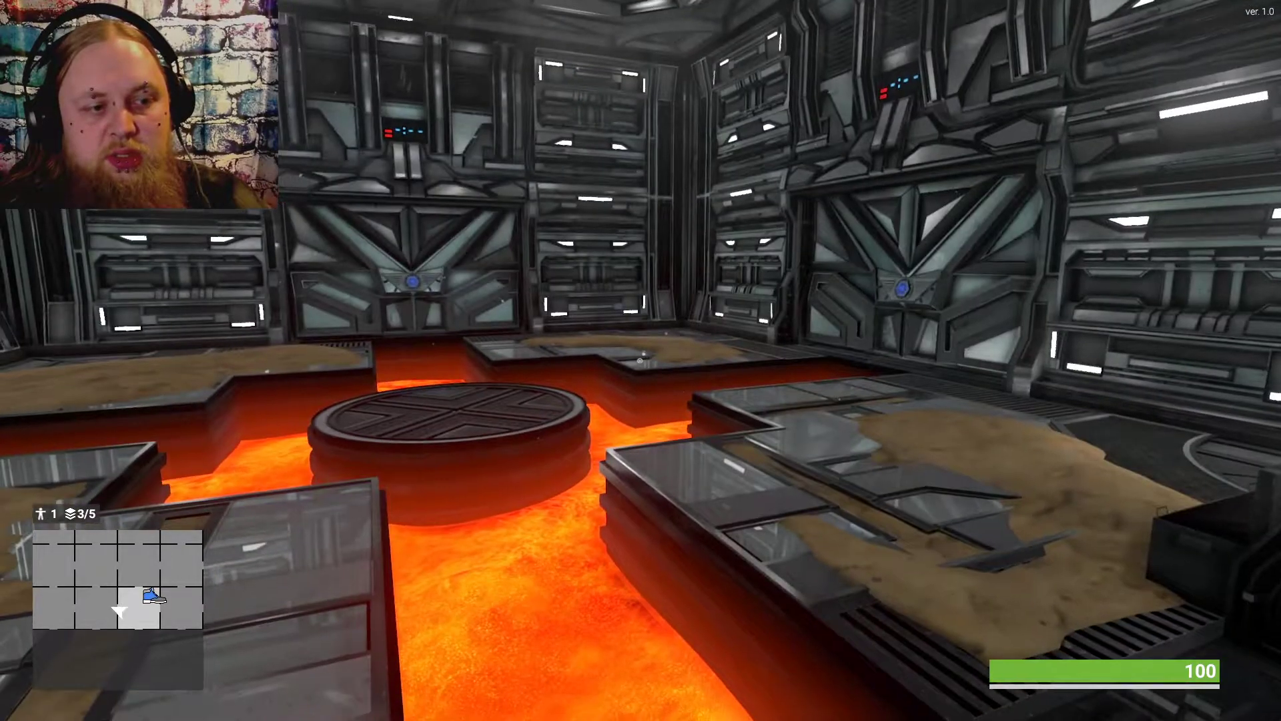
{"action": "key", "text": "w"}
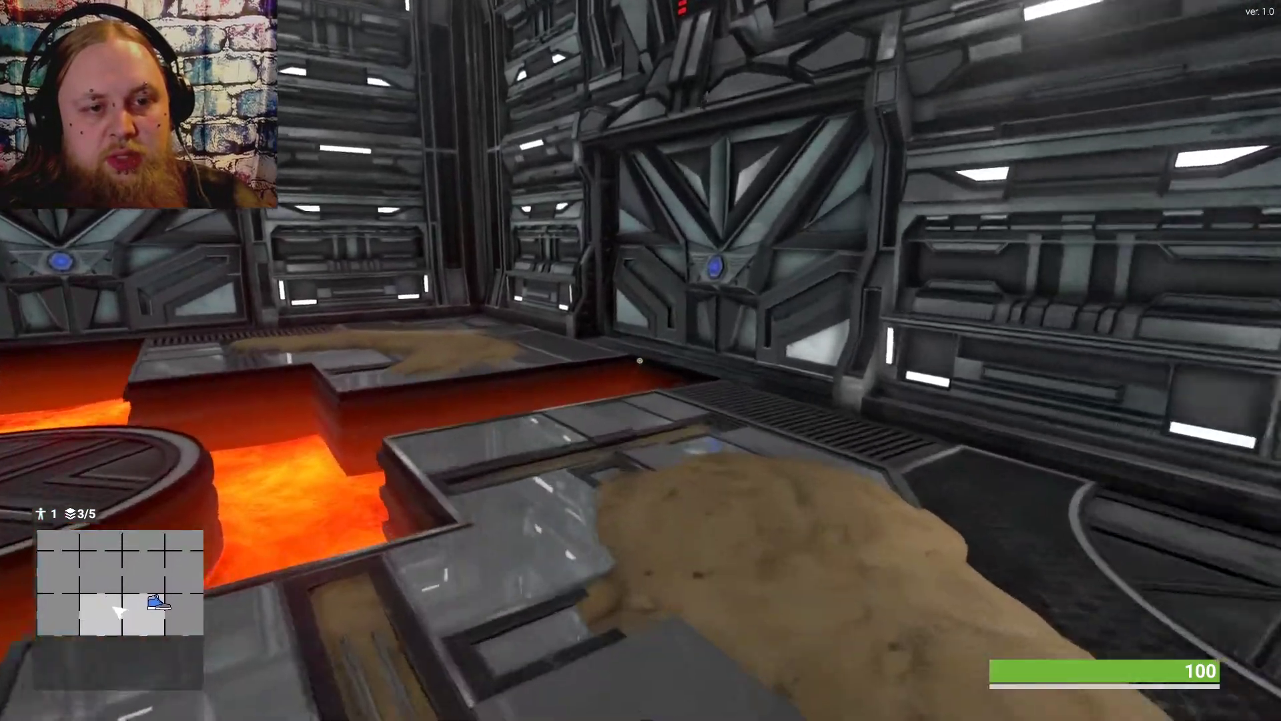
{"action": "key", "text": "w"}
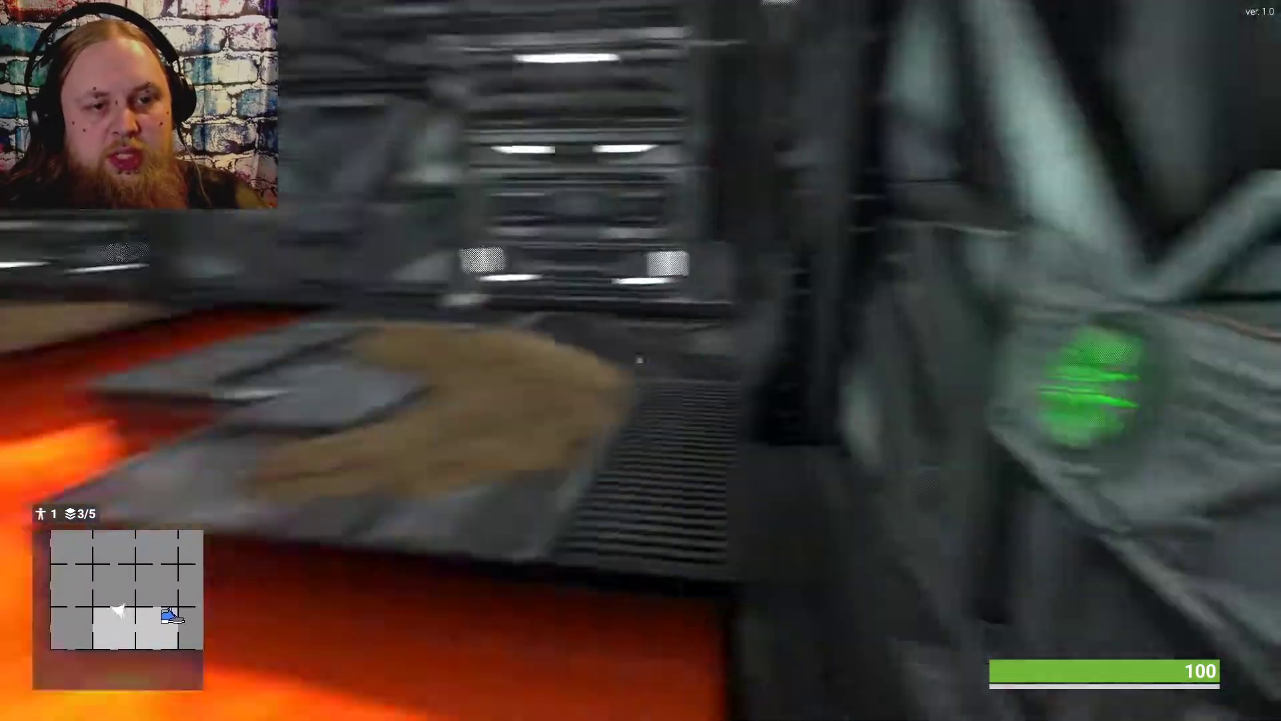
Check the dark red room with the grate, then return through the lava room
{"action": "key", "text": "w"}
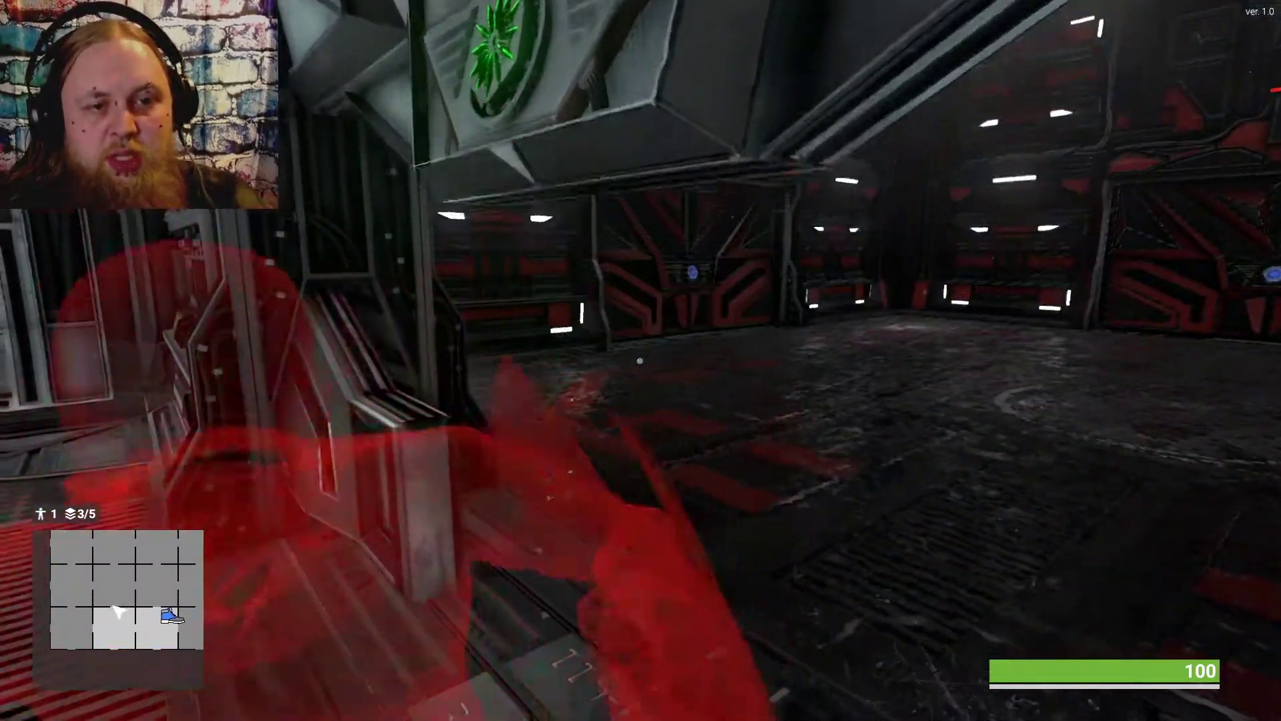
{"action": "key", "text": "w"}
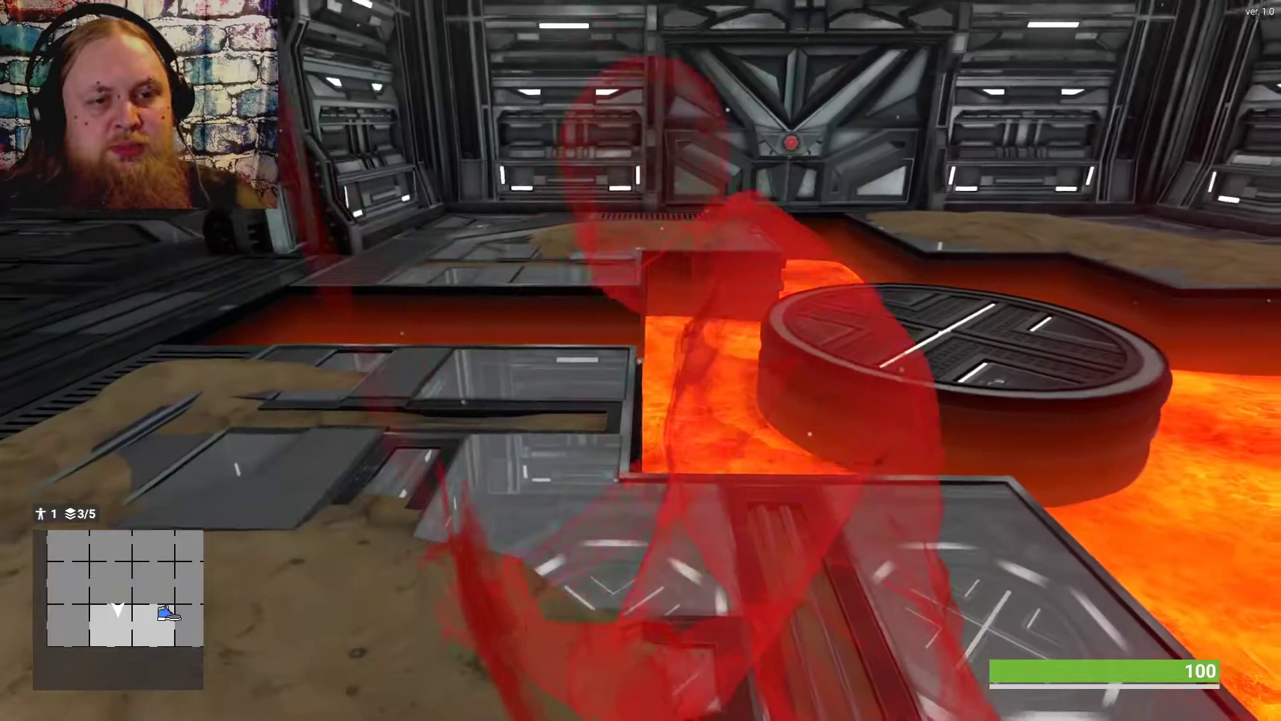
{"action": "key", "text": "w"}
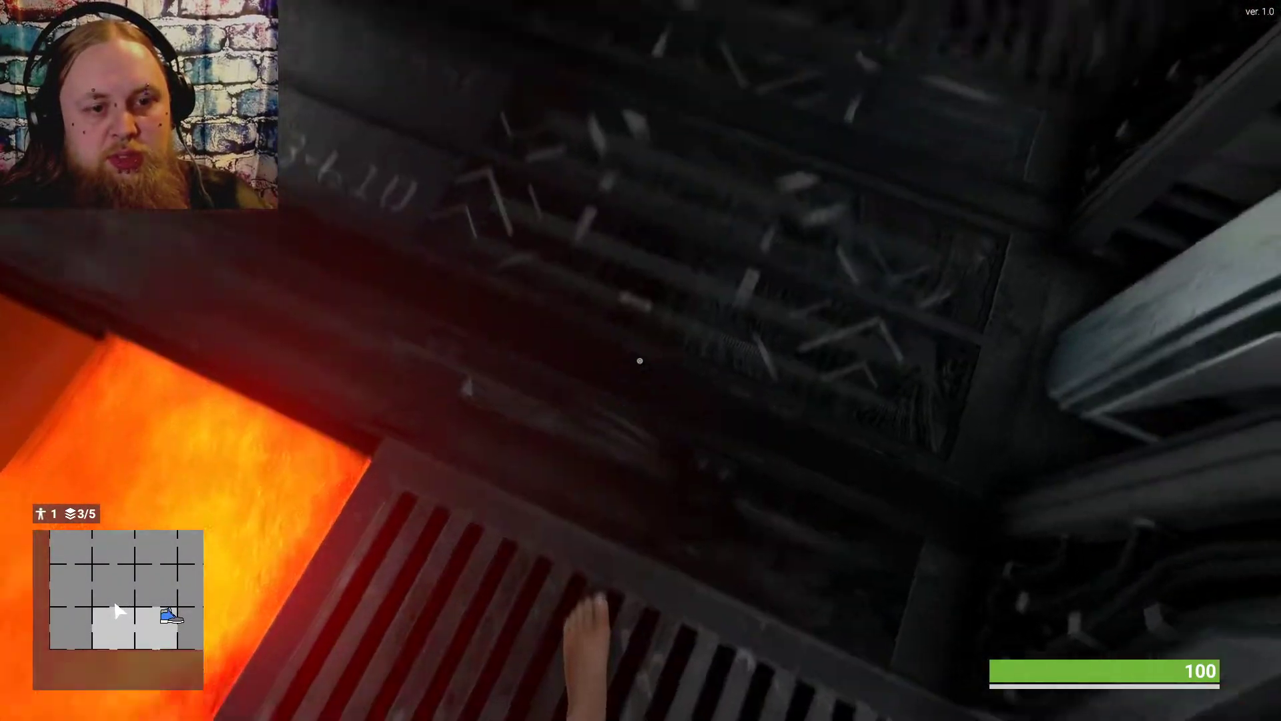
{"action": "key", "text": "w"}
{"action": "key", "text": "w"}
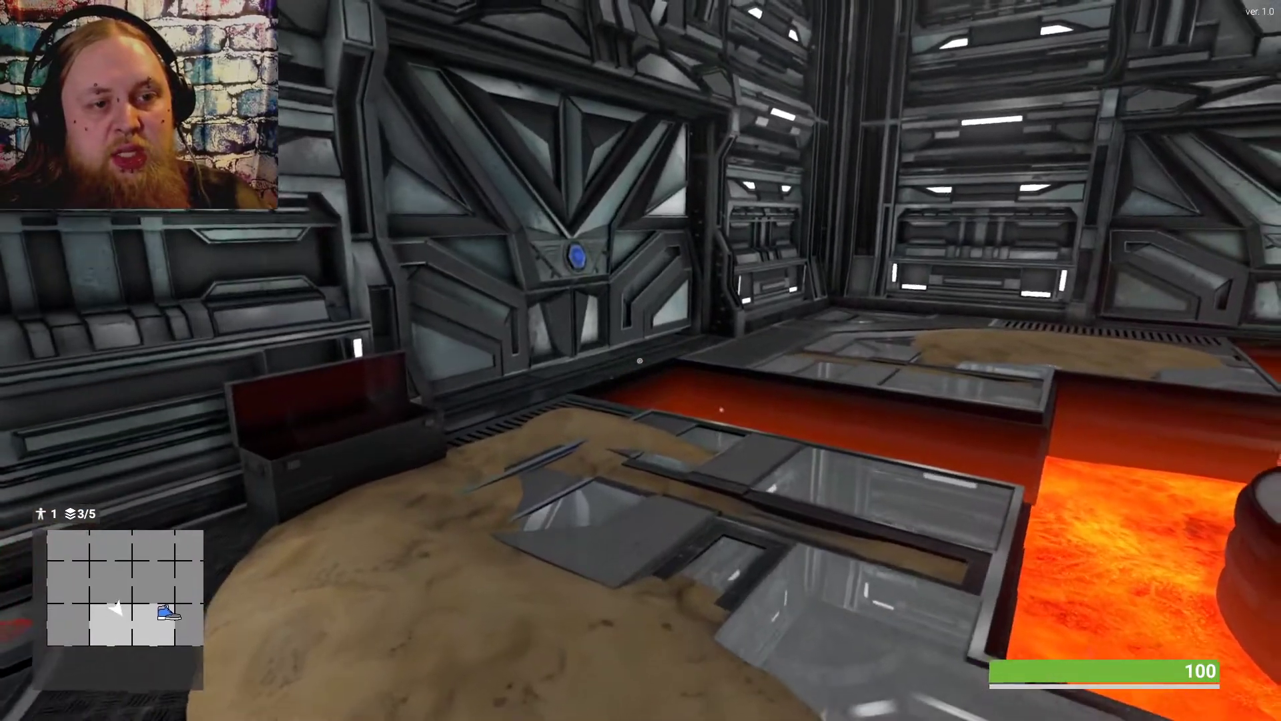
{"action": "key", "text": "w"}
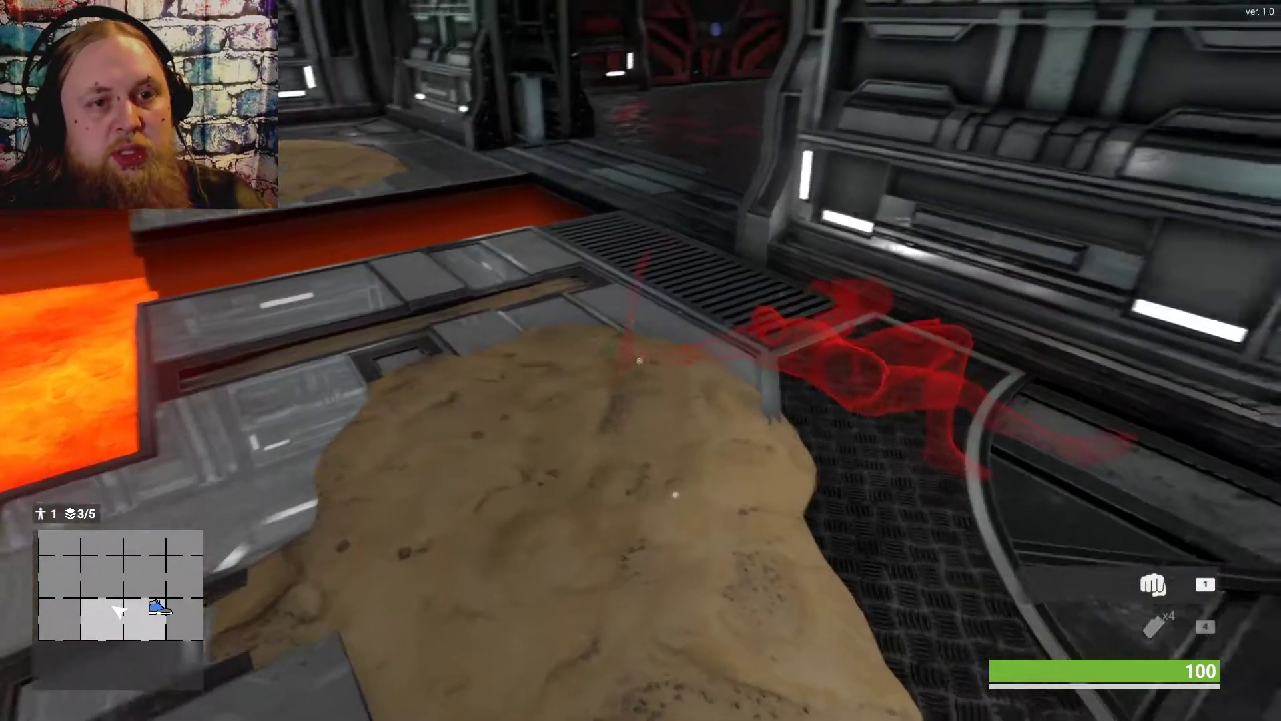
Drop onto the arena floor and open the green-emblem door into the red-lit arena
{"action": "key", "text": "w"}
{"action": "key", "text": "w"}
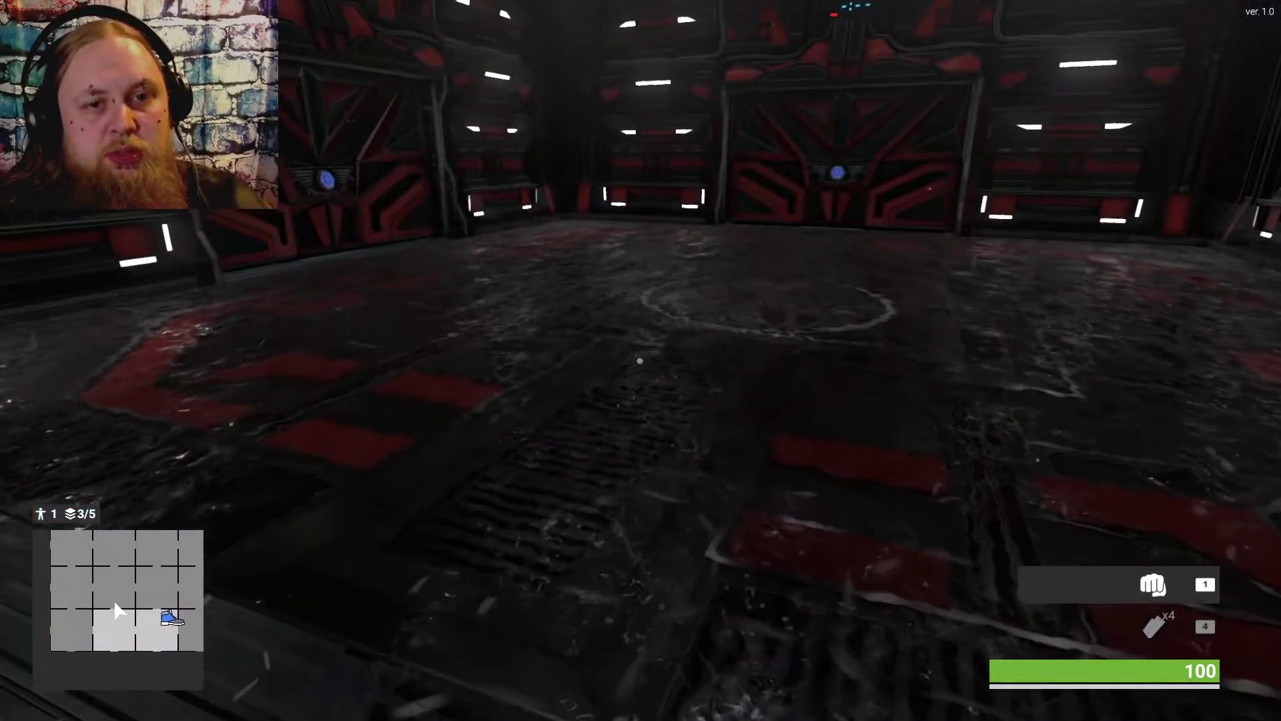
{"action": "key", "text": "w"}
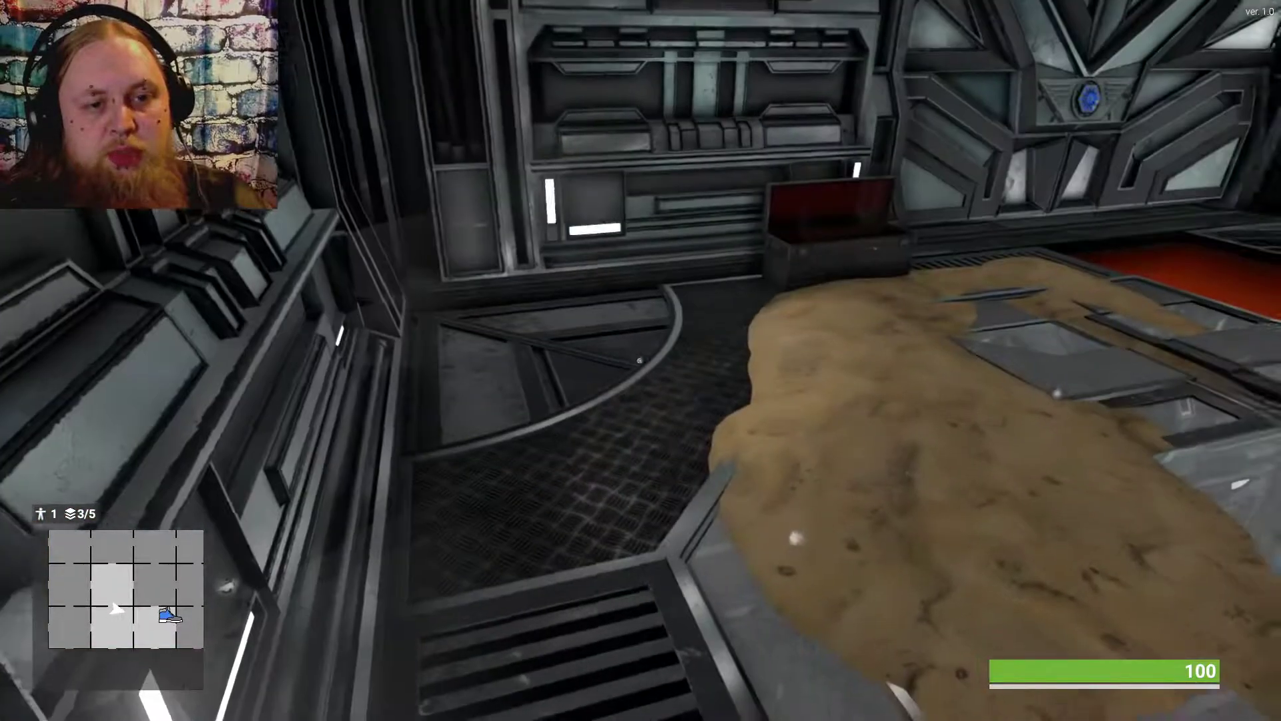
{"action": "key", "text": "w"}
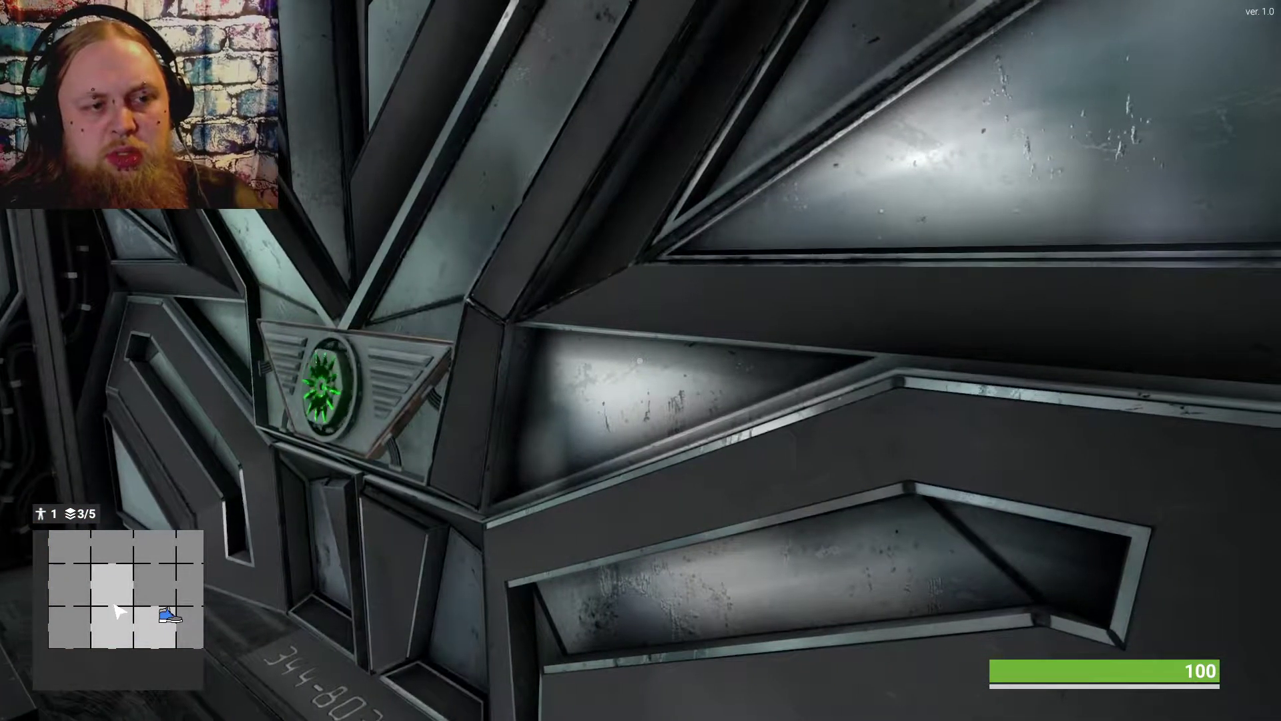
{"action": "key", "text": "e"}
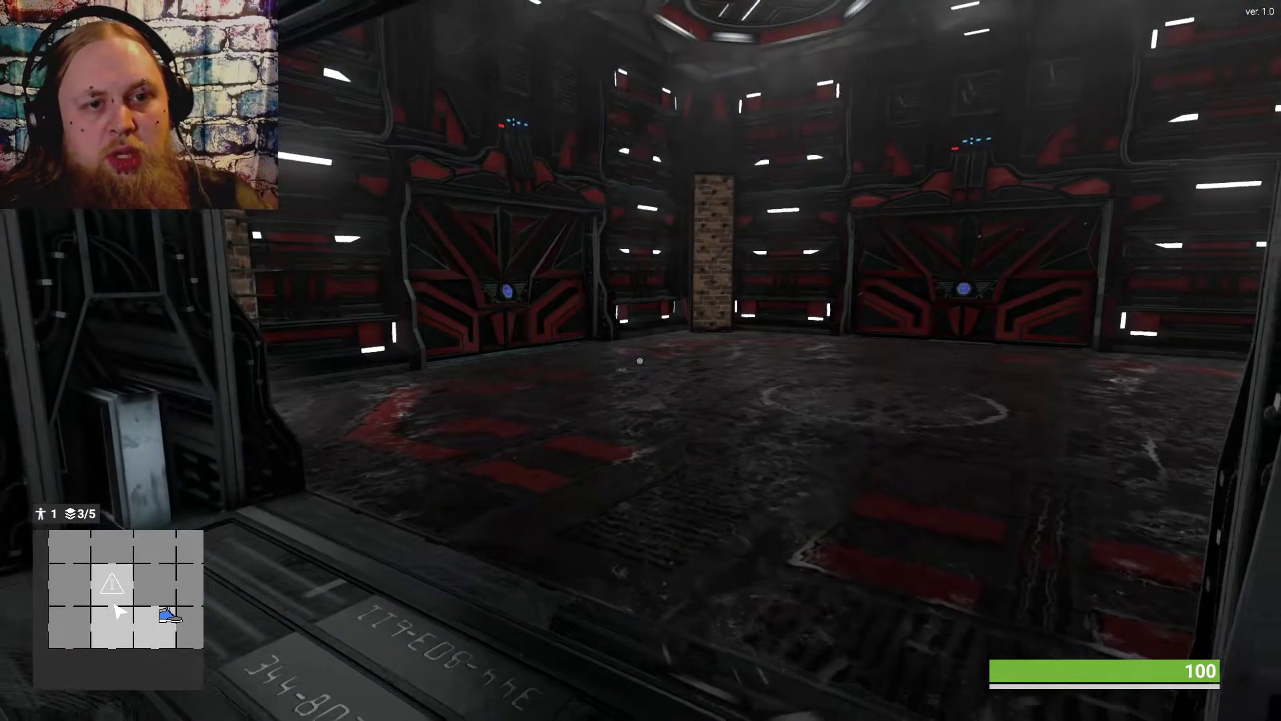
Walk the corridor past the lava platforms and turn the blue wall emblem green
{"action": "left_click_drag", "start_coordinate": [641, 360], "coordinate": [901, 360]}
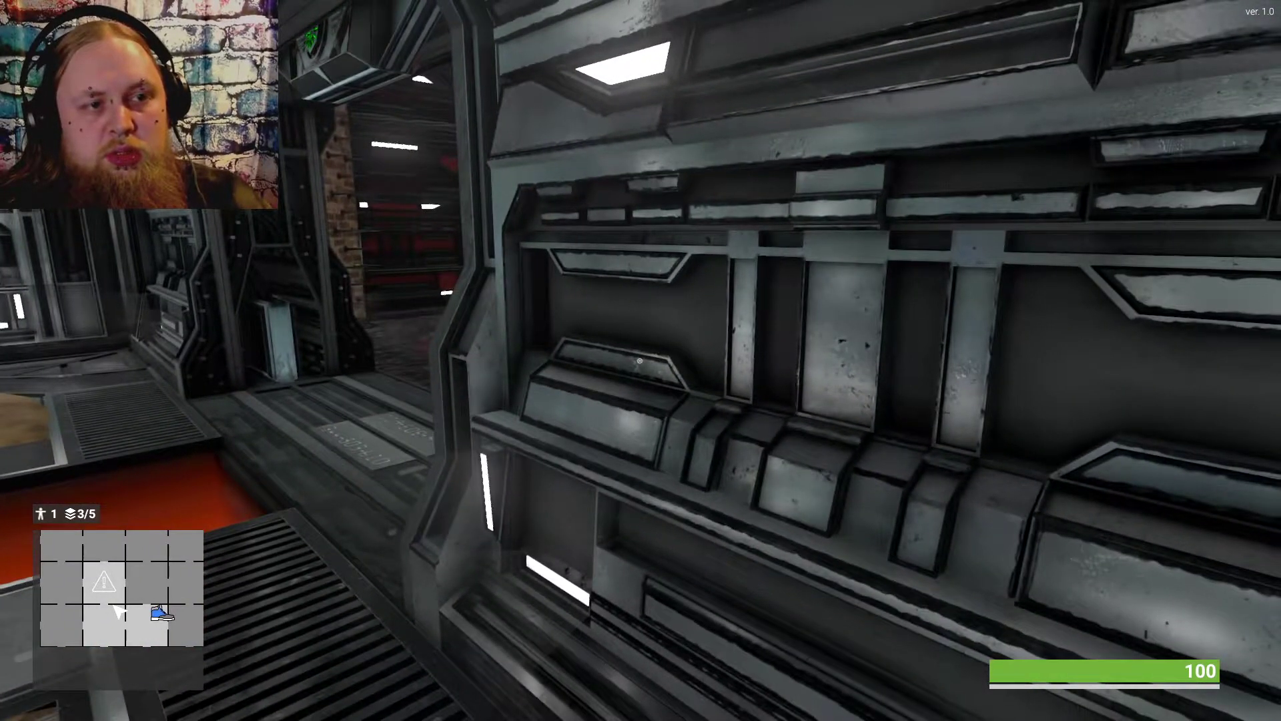
{"action": "key", "text": "w"}
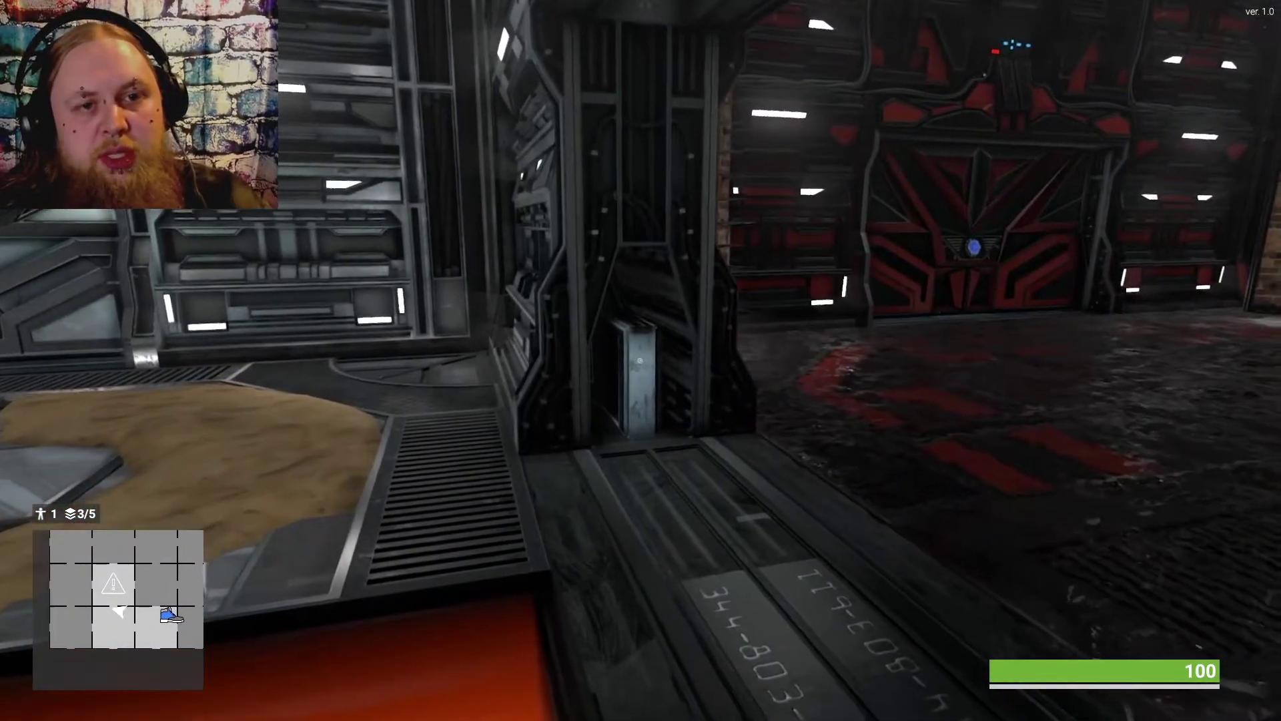
{"action": "left_click_drag", "start_coordinate": [641, 360], "coordinate": [301, 361]}
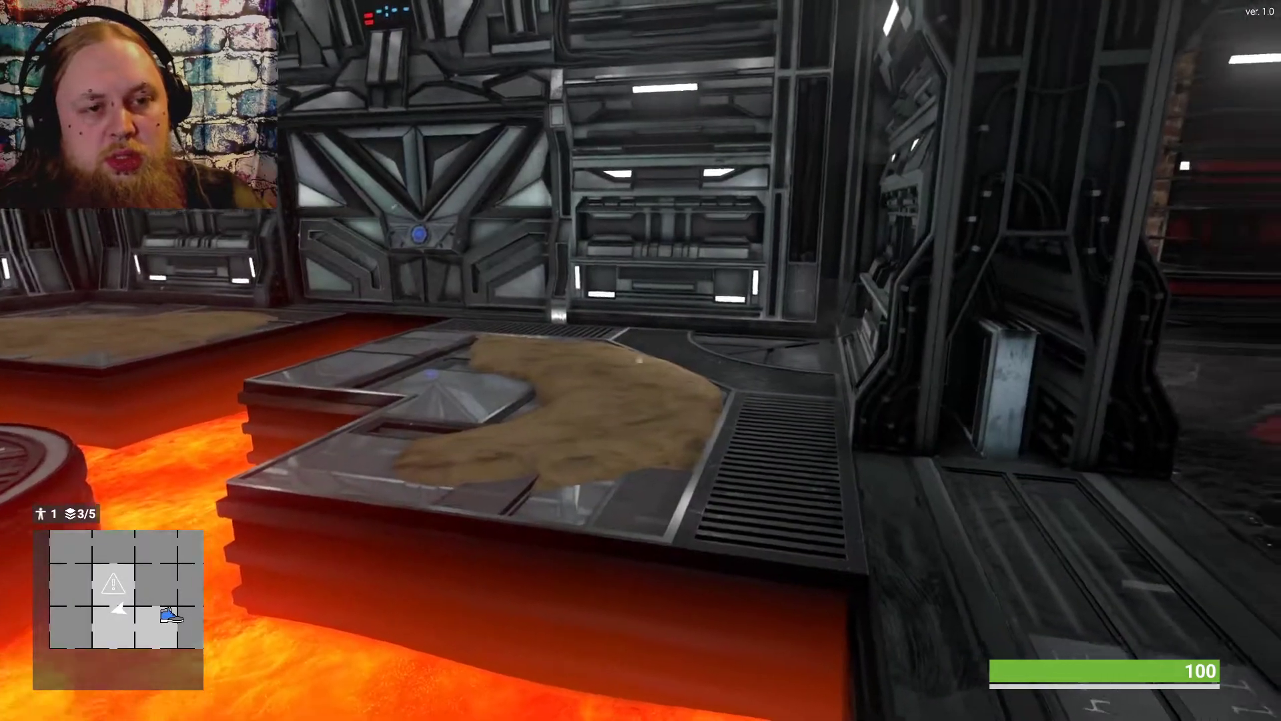
{"action": "key", "text": "a"}
{"action": "key", "text": "w"}
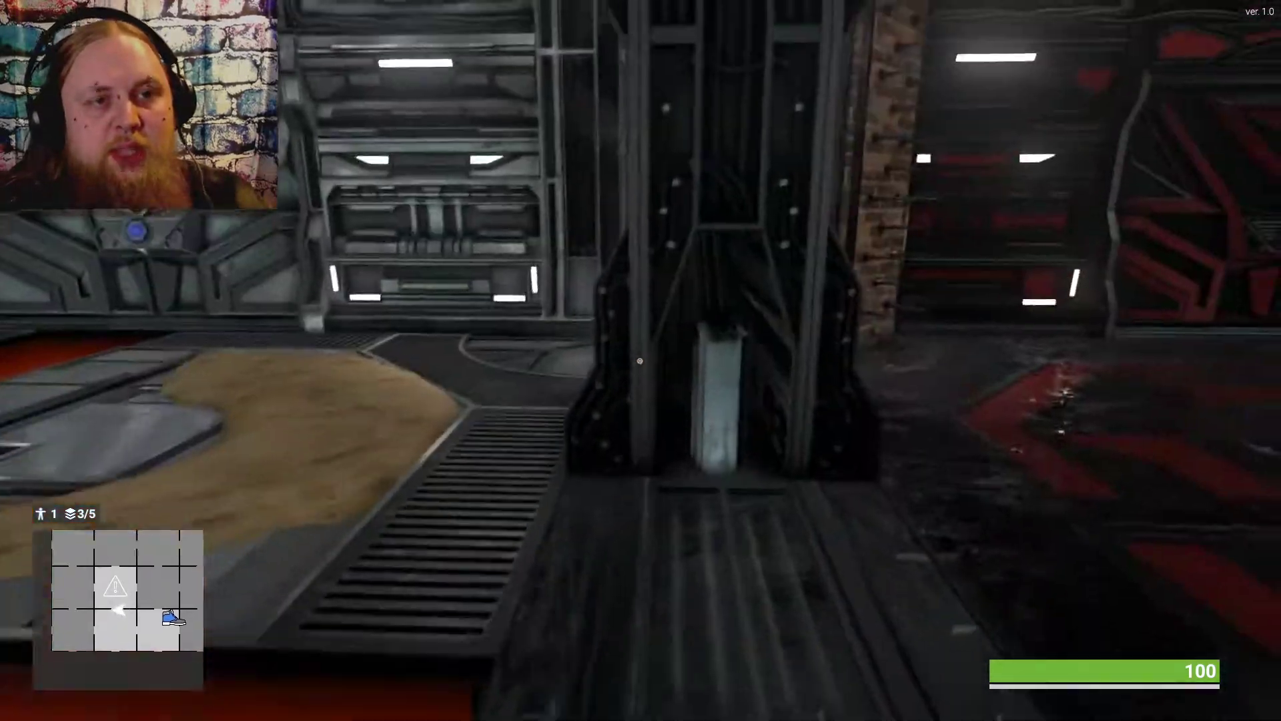
{"action": "key", "text": "w"}
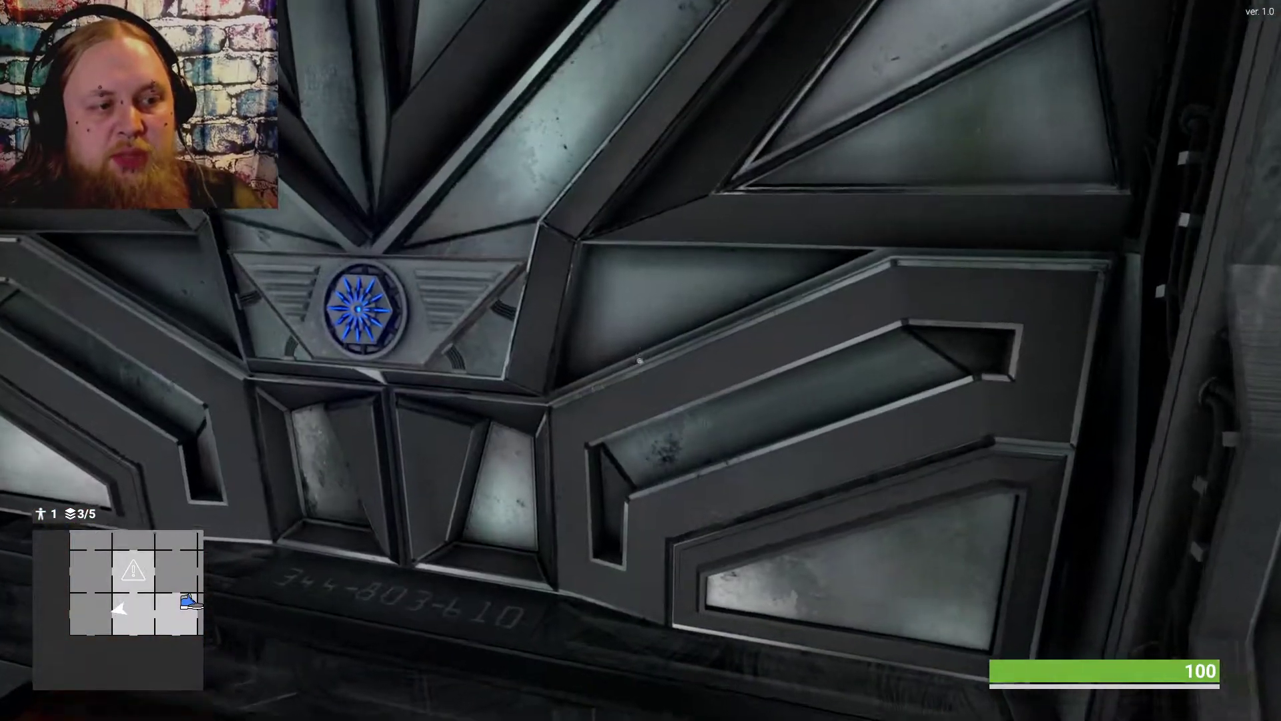
{"action": "left_click", "coordinate": [640, 361]}
Return to the dark arena and run into it
{"action": "key", "text": "w"}
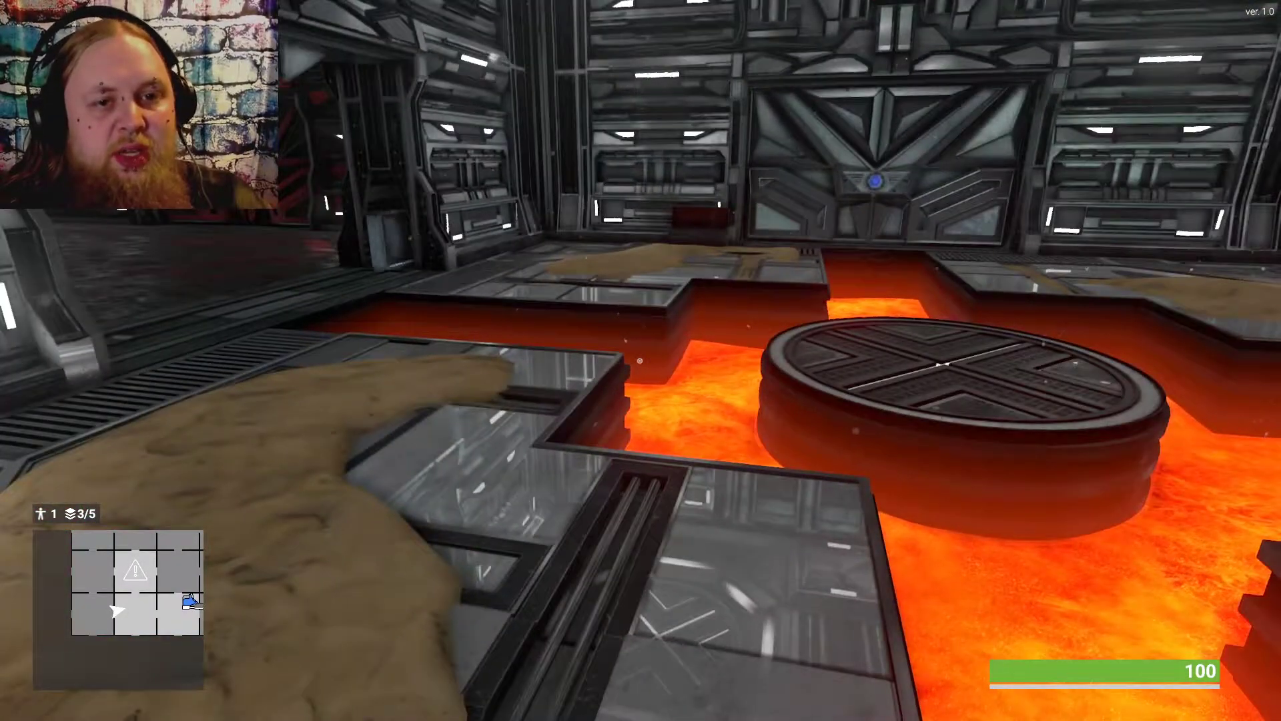
{"action": "key", "text": "w"}
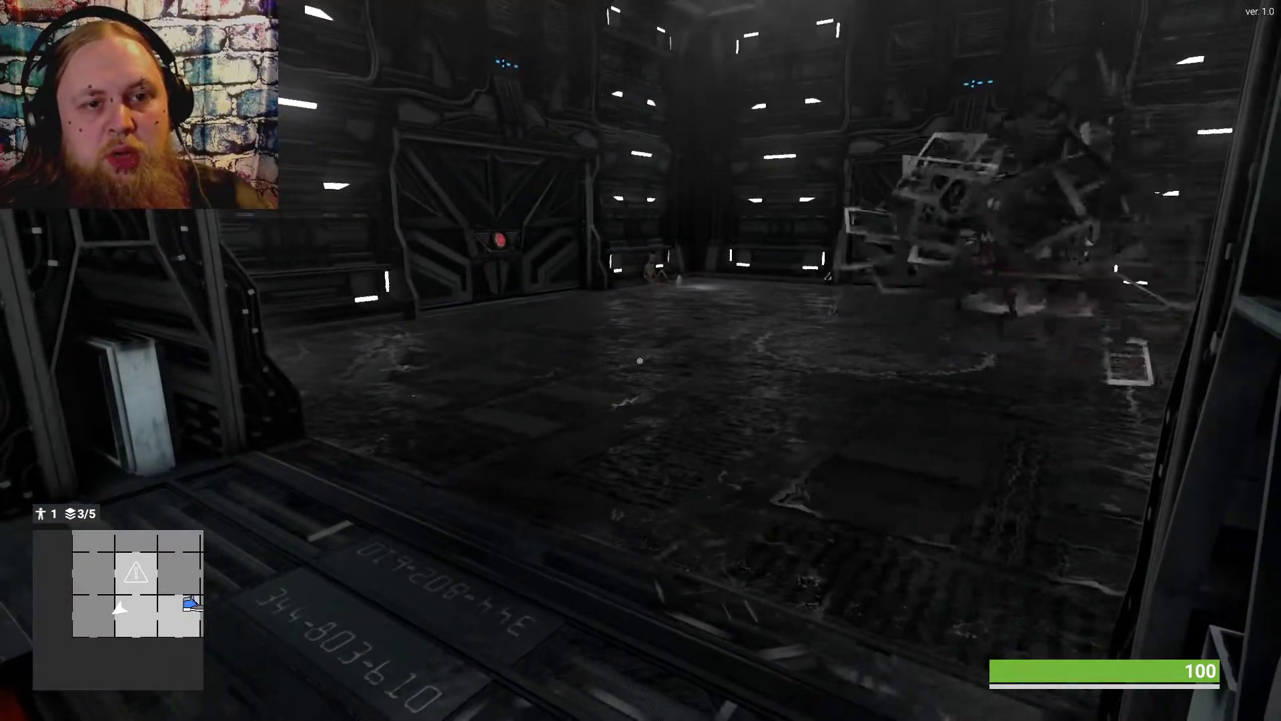
{"action": "key", "text": "w"}
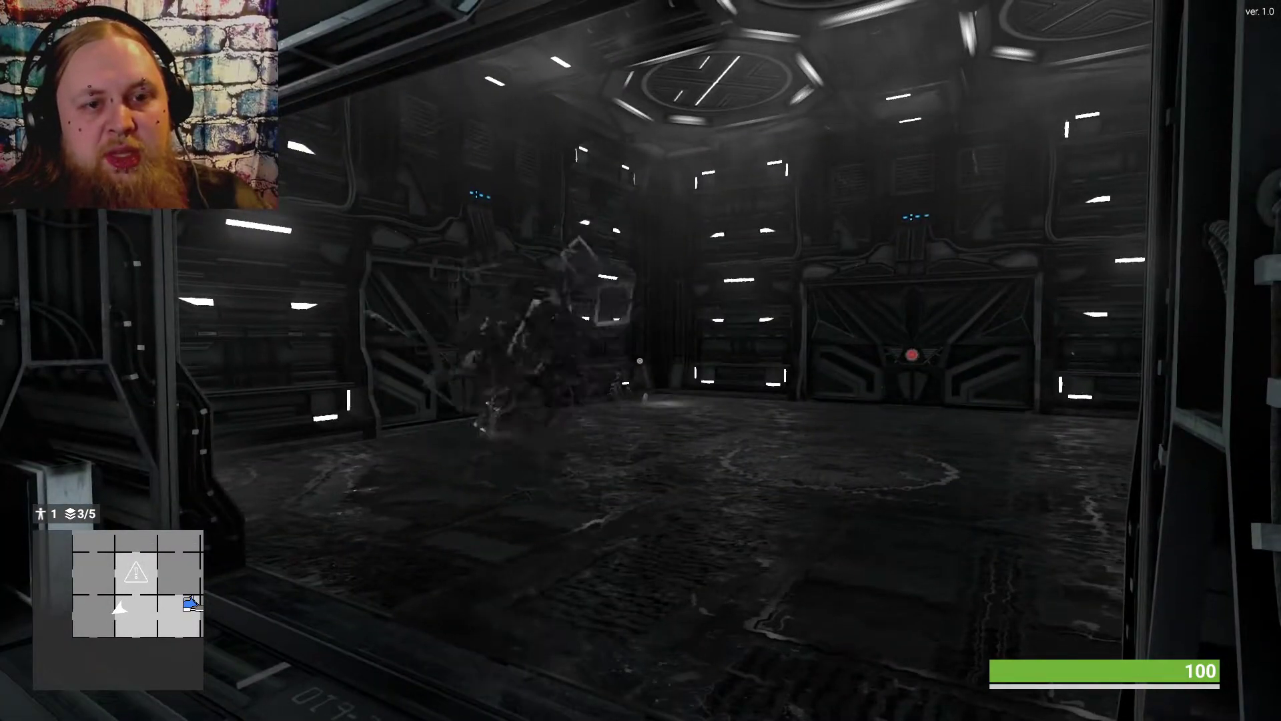
{"action": "key", "text": "w"}
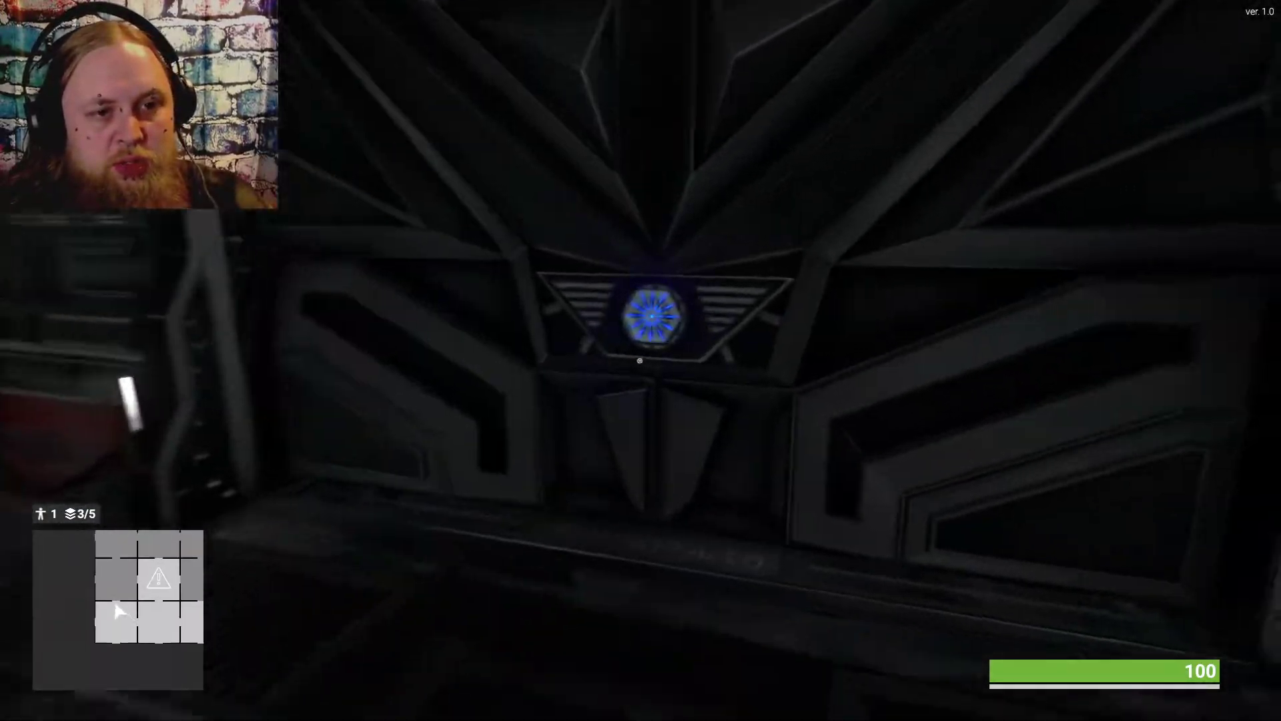
{"action": "key", "text": "w"}
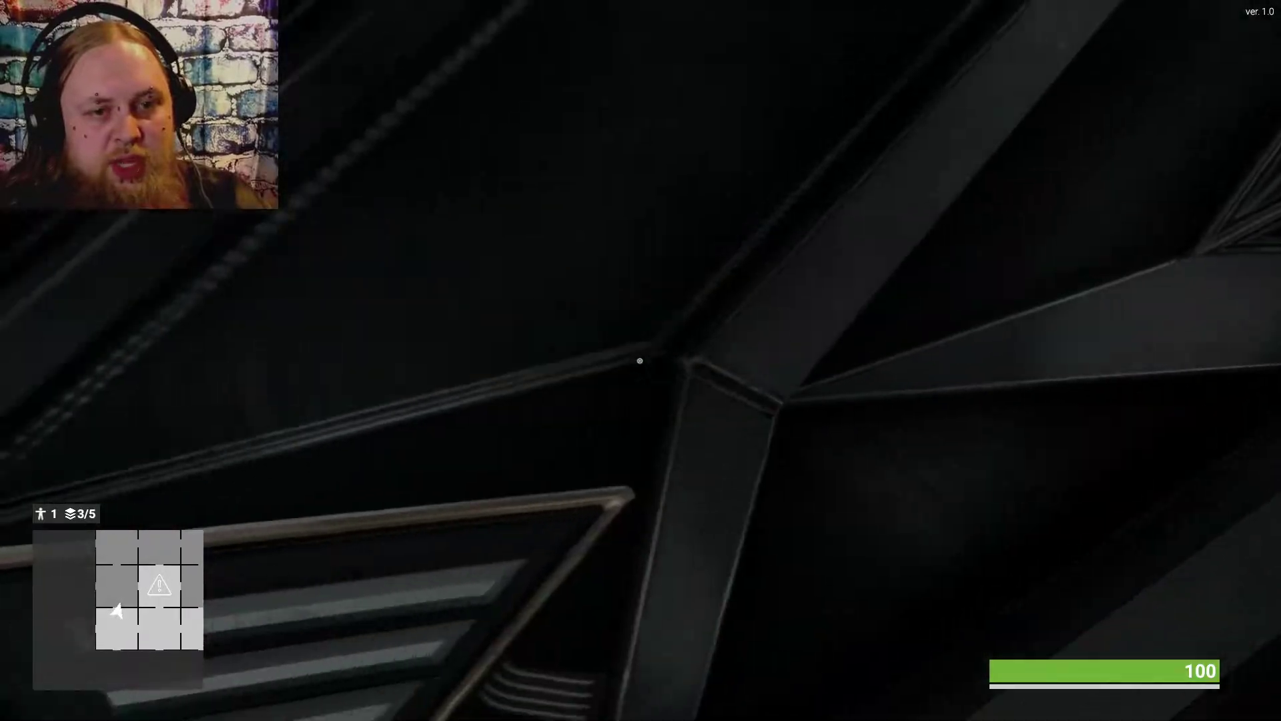
{"action": "key", "text": "w"}
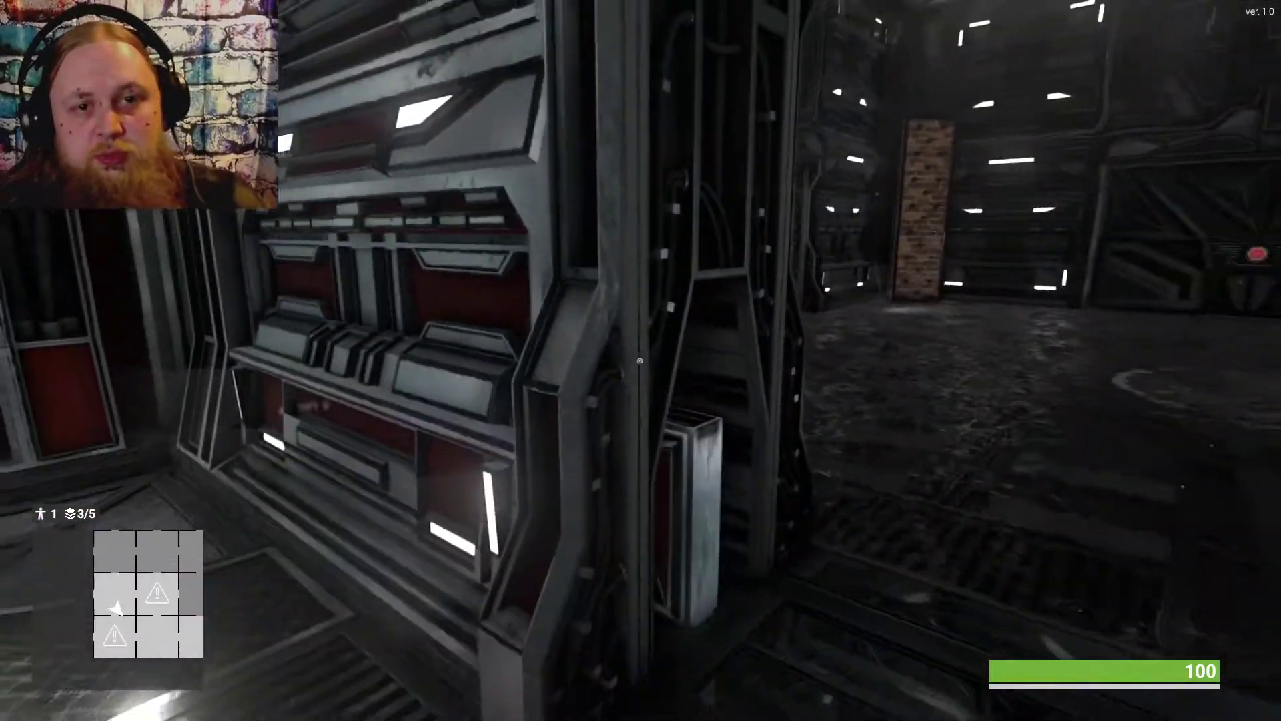
Cross the arena, flip the wall door switch, and enter the flooded room
{"action": "key", "text": "w"}
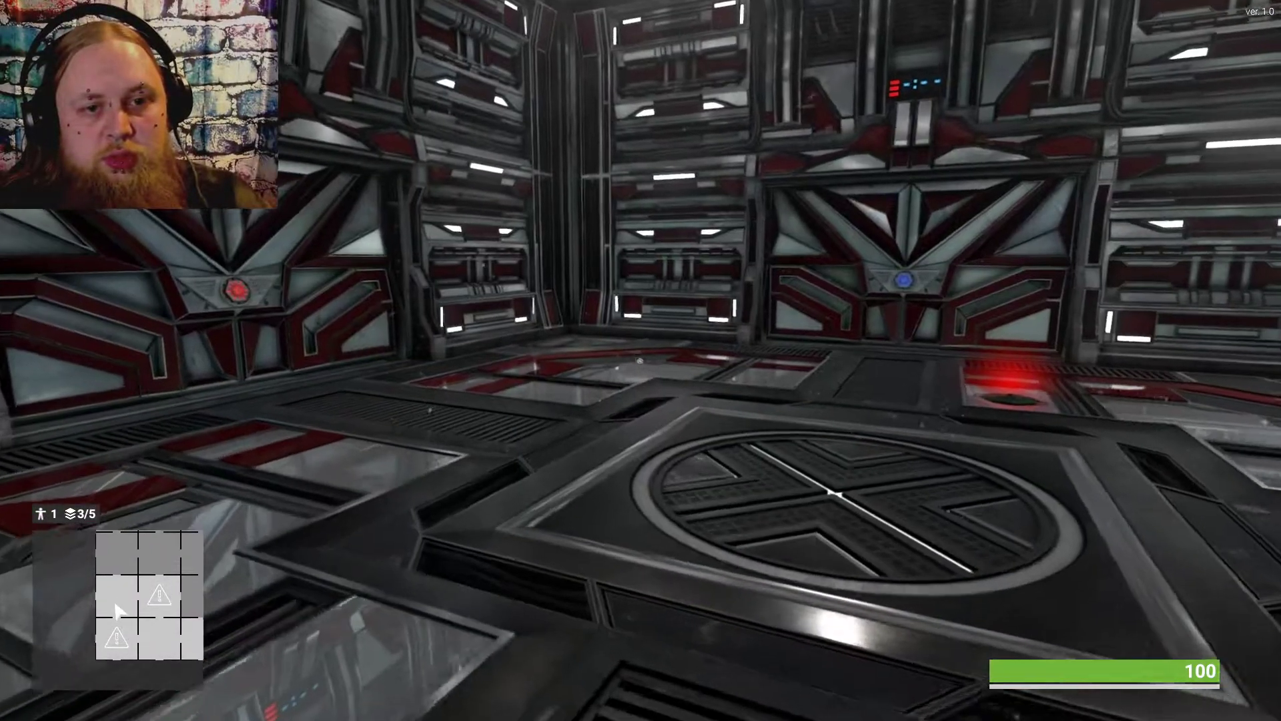
{"action": "key", "text": "w"}
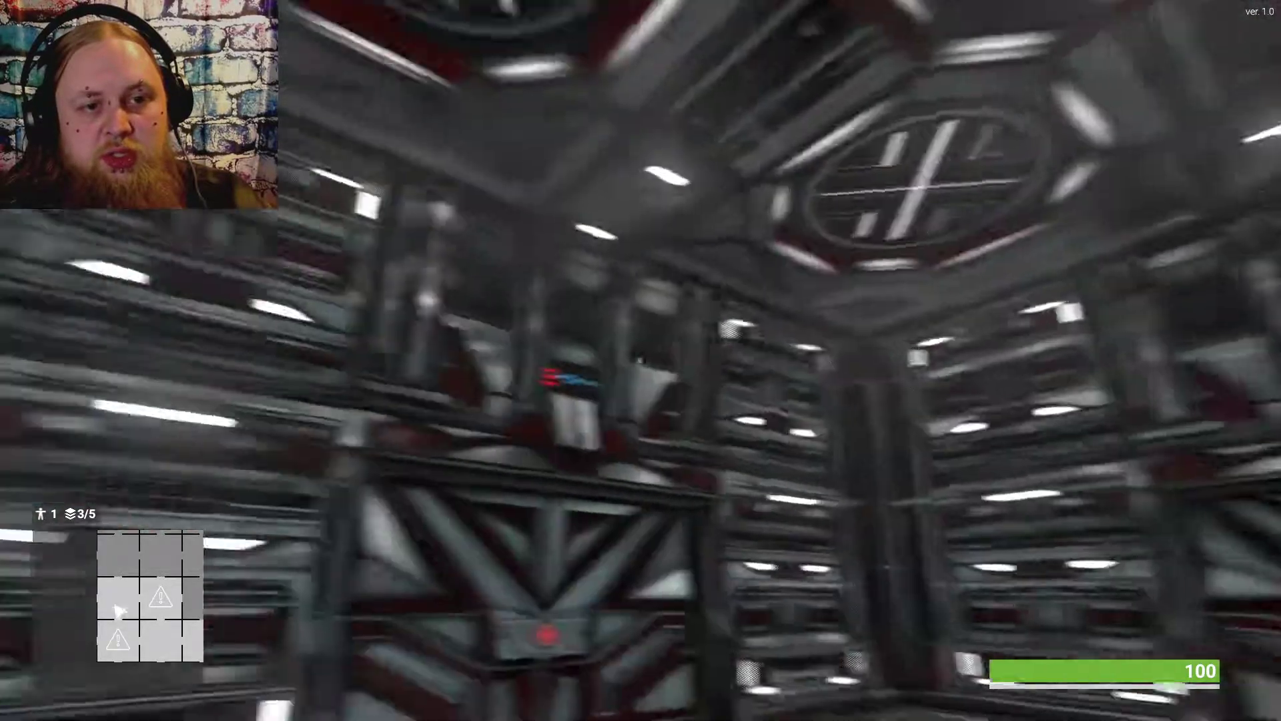
{"action": "key", "text": "w"}
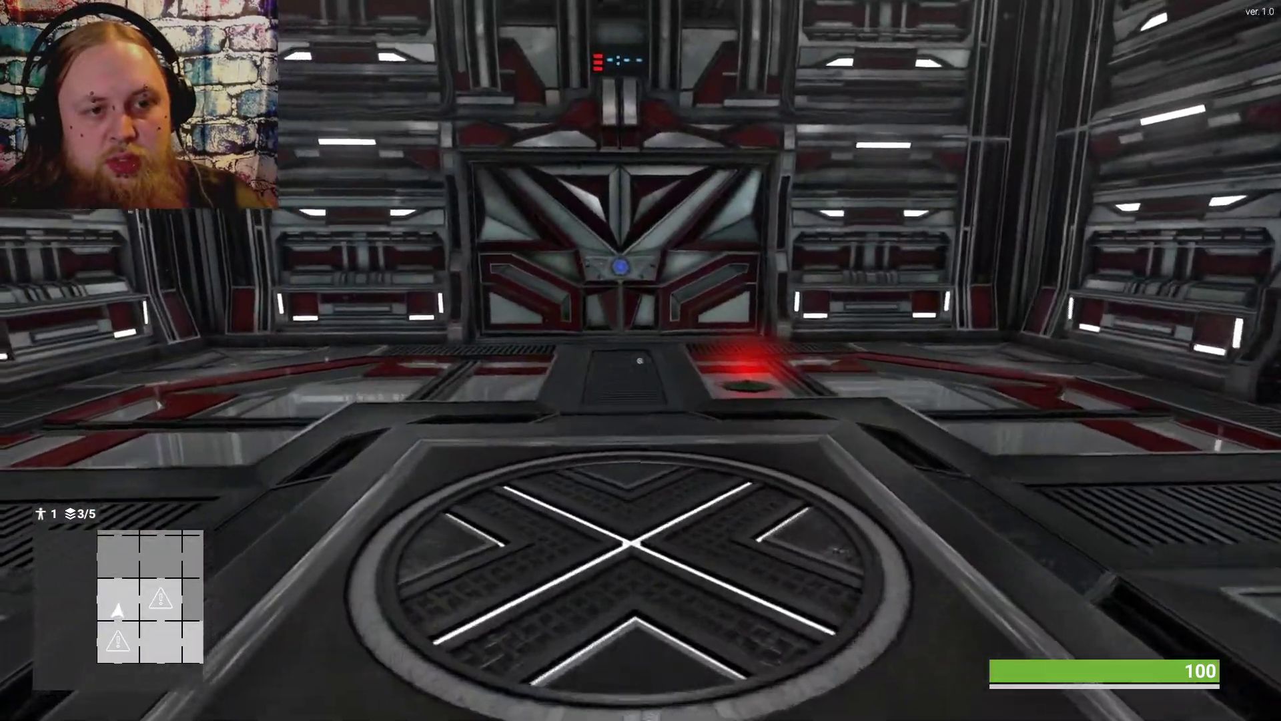
{"action": "key", "text": "w"}
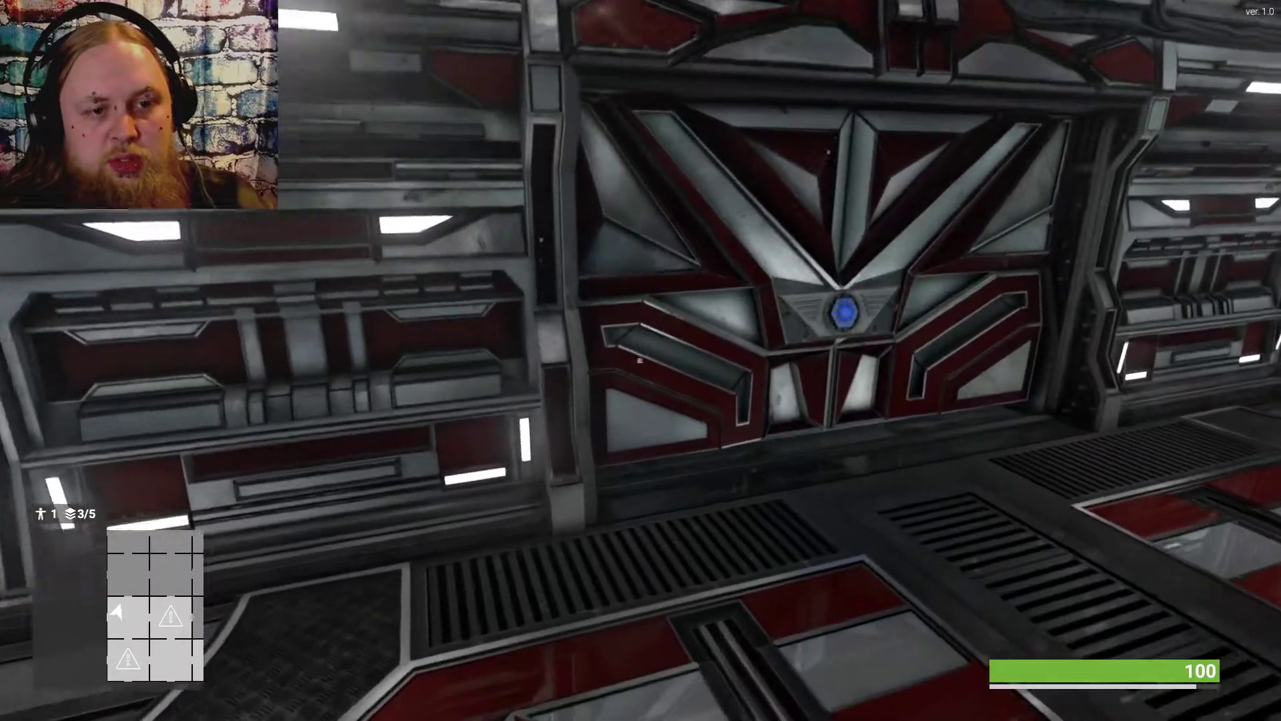
{"action": "key", "text": "w"}
{"action": "key", "text": "e"}
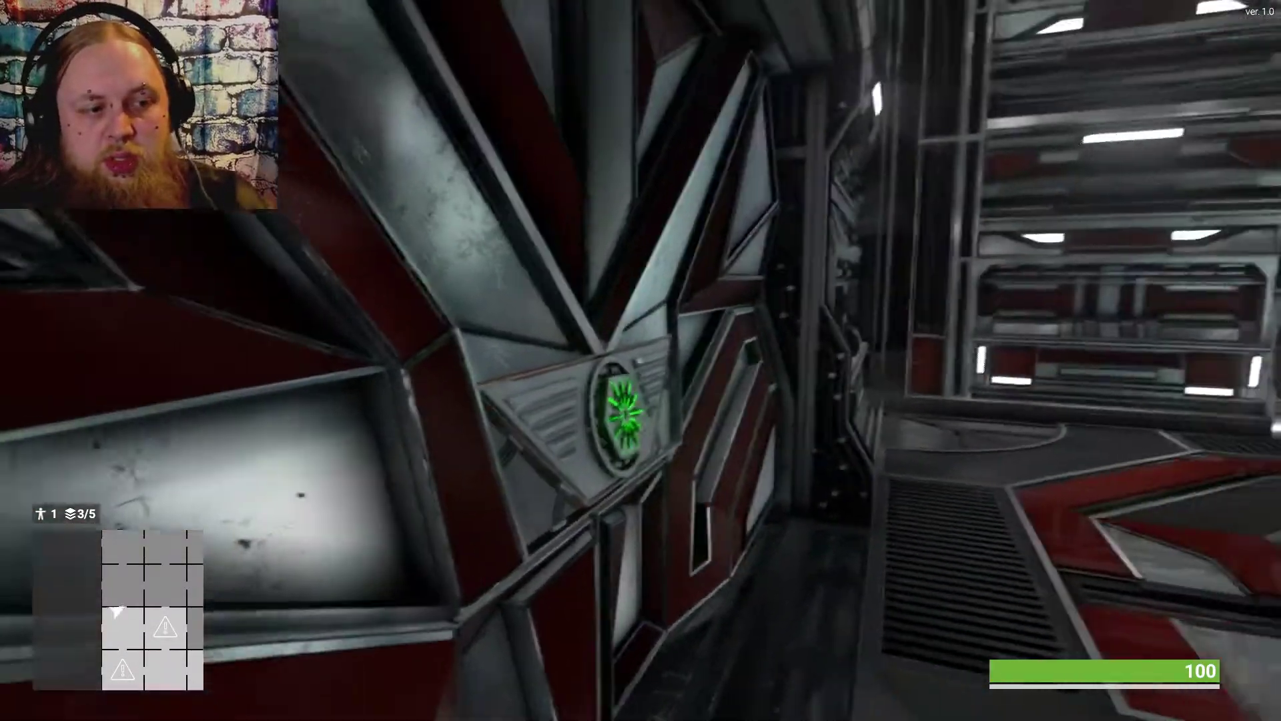
{"action": "key", "text": "w"}
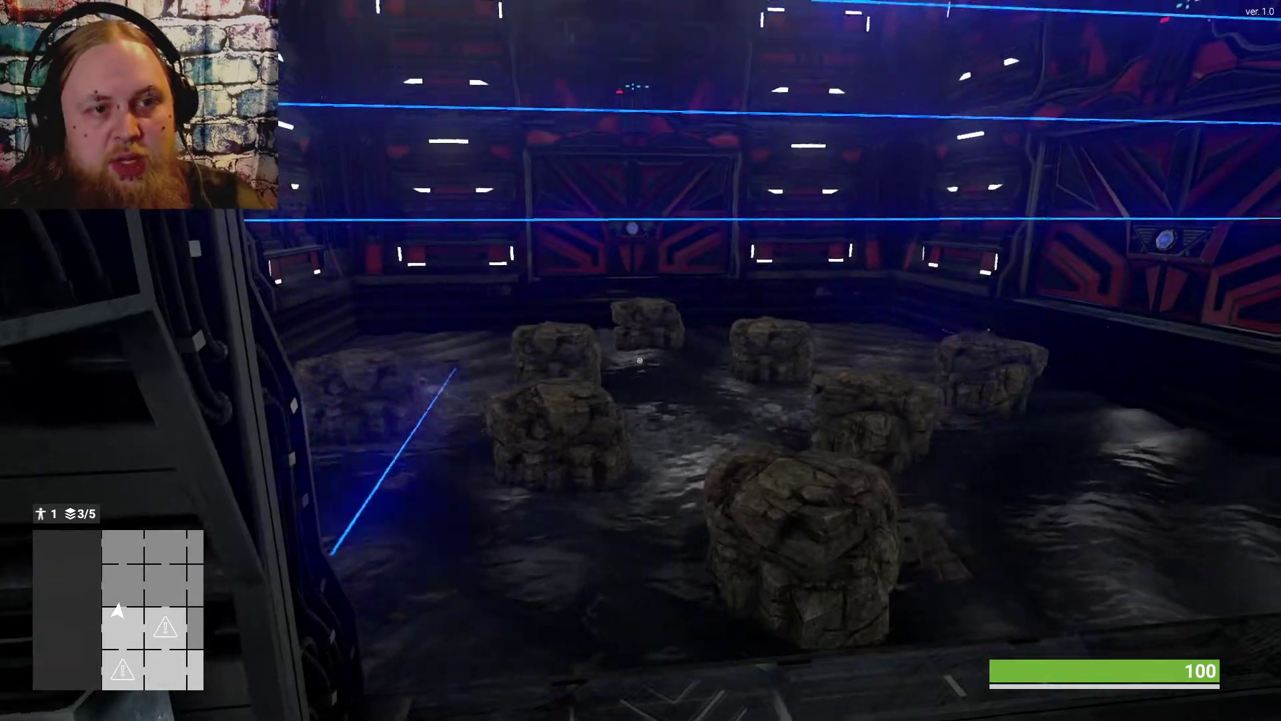
Wade past the rocks through the laser-lit flooded room
{"action": "key", "text": "w"}
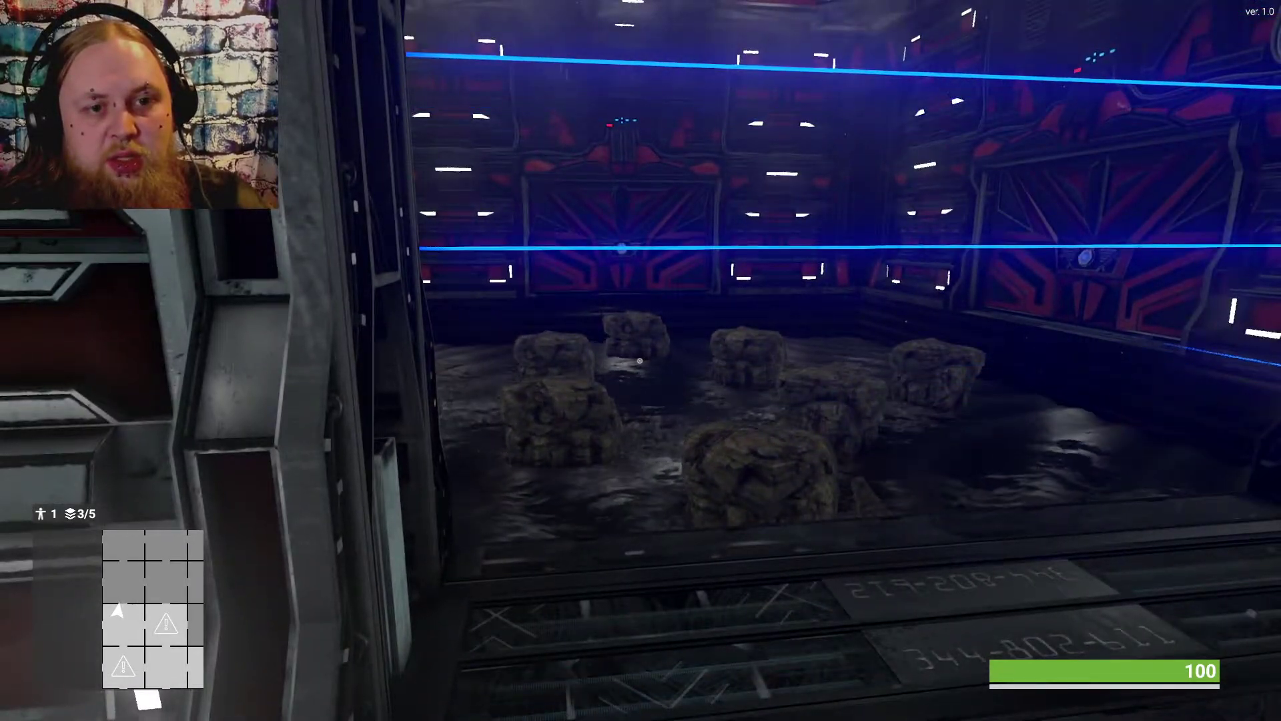
{"action": "key", "text": "w"}
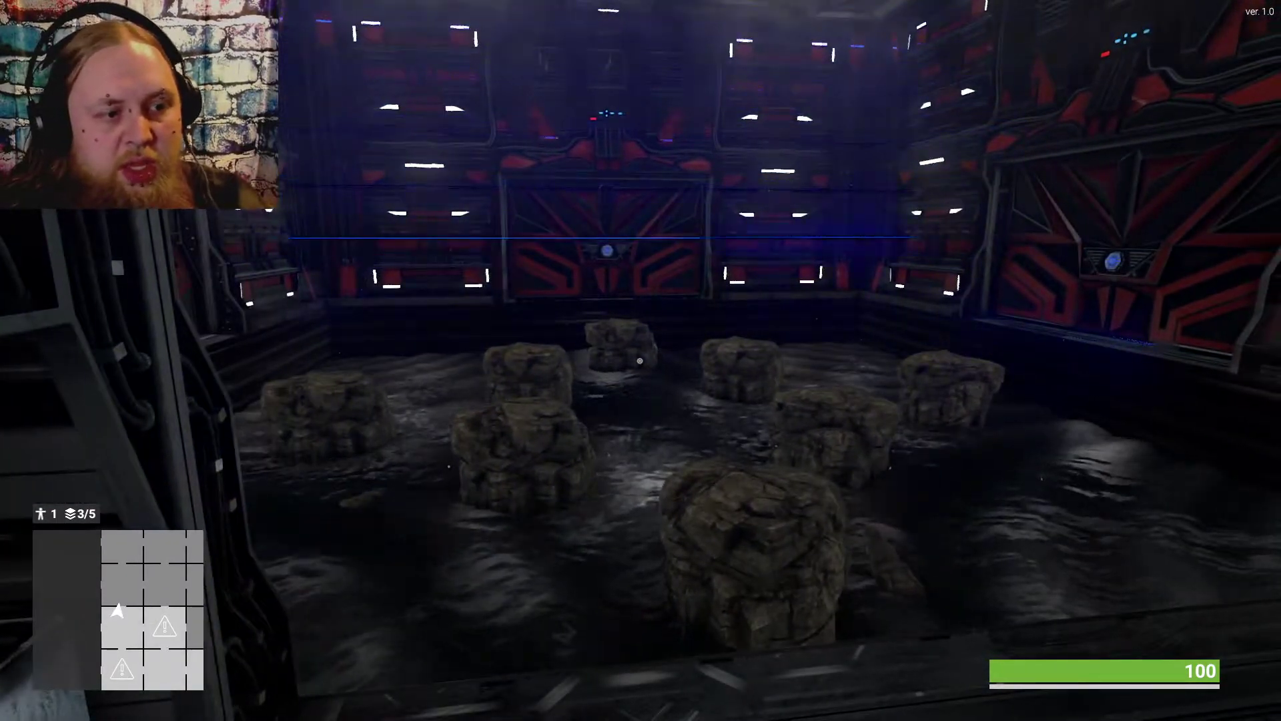
{"action": "key", "text": "w"}
{"action": "key", "text": "w"}
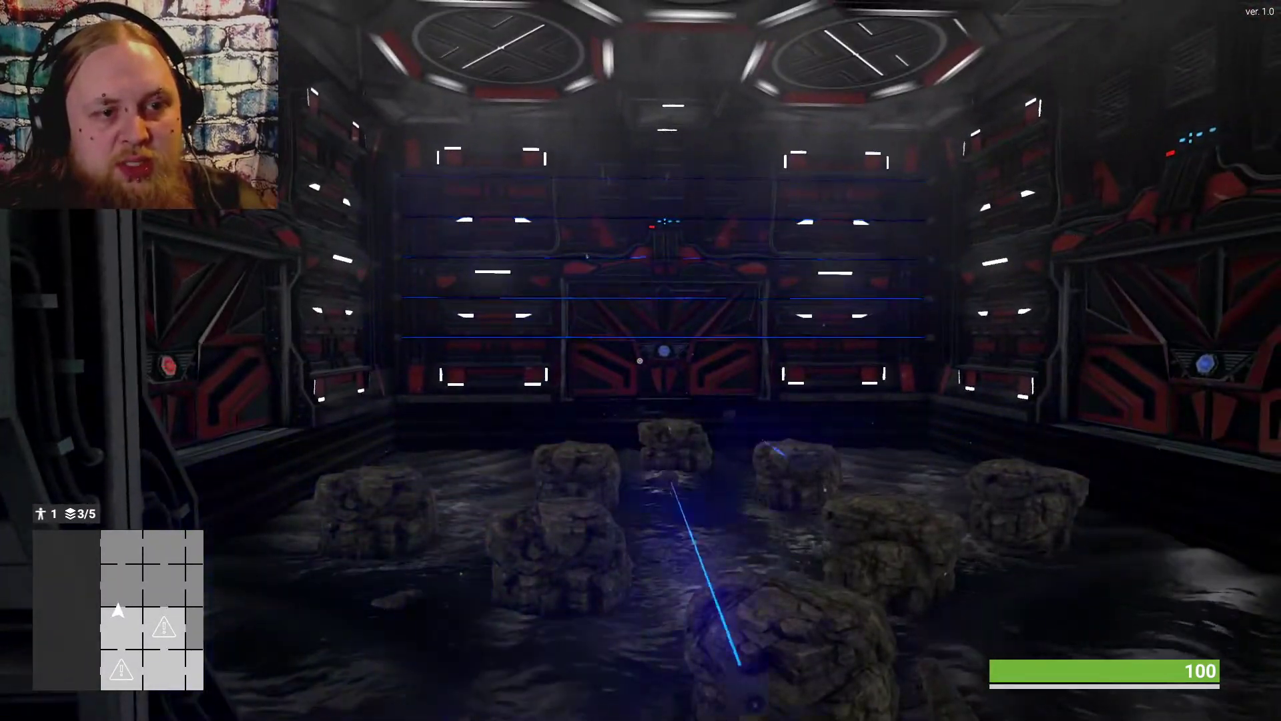
Exit right into the bright metal room and open the door at its panel
{"action": "key", "text": "w"}
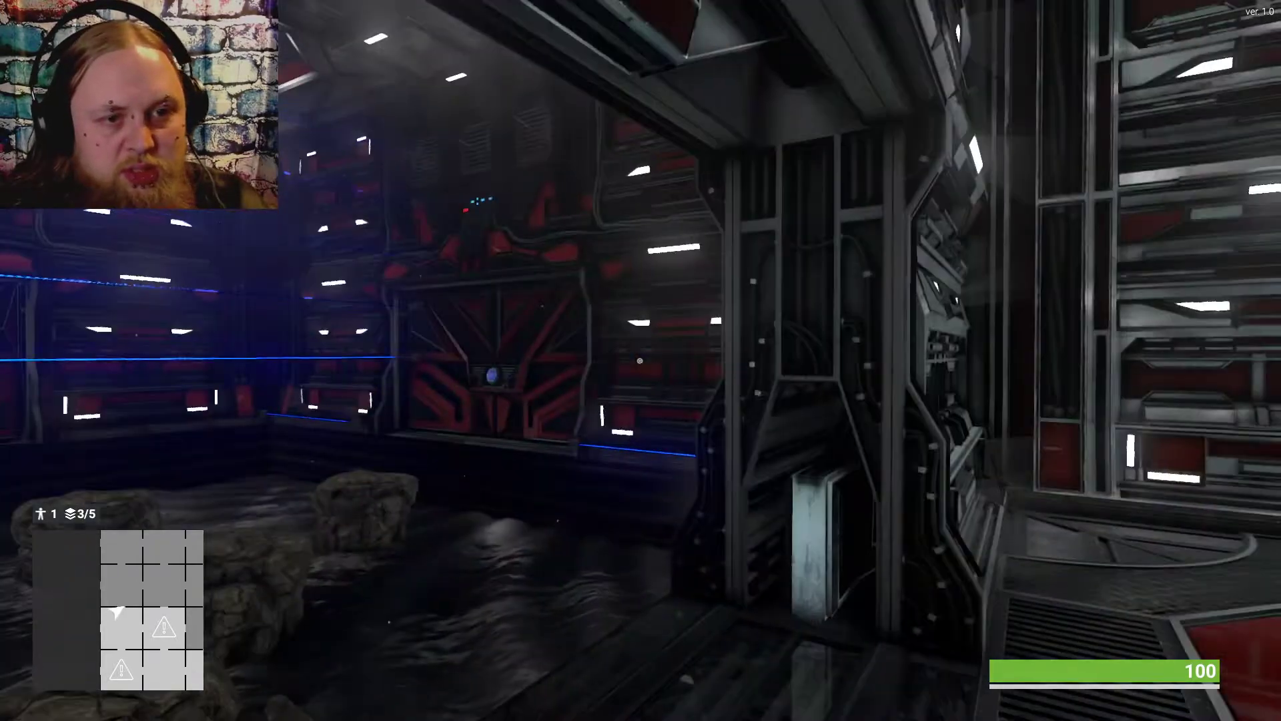
{"action": "key", "text": "w"}
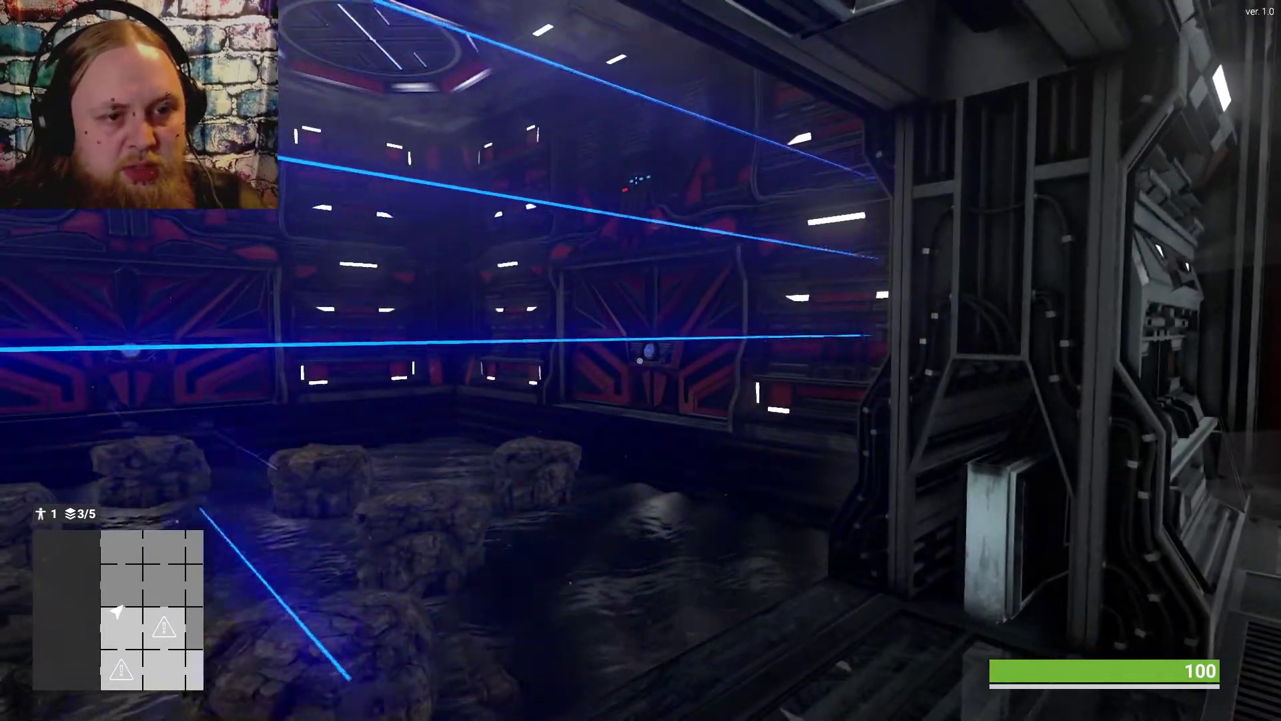
{"action": "key", "text": "w"}
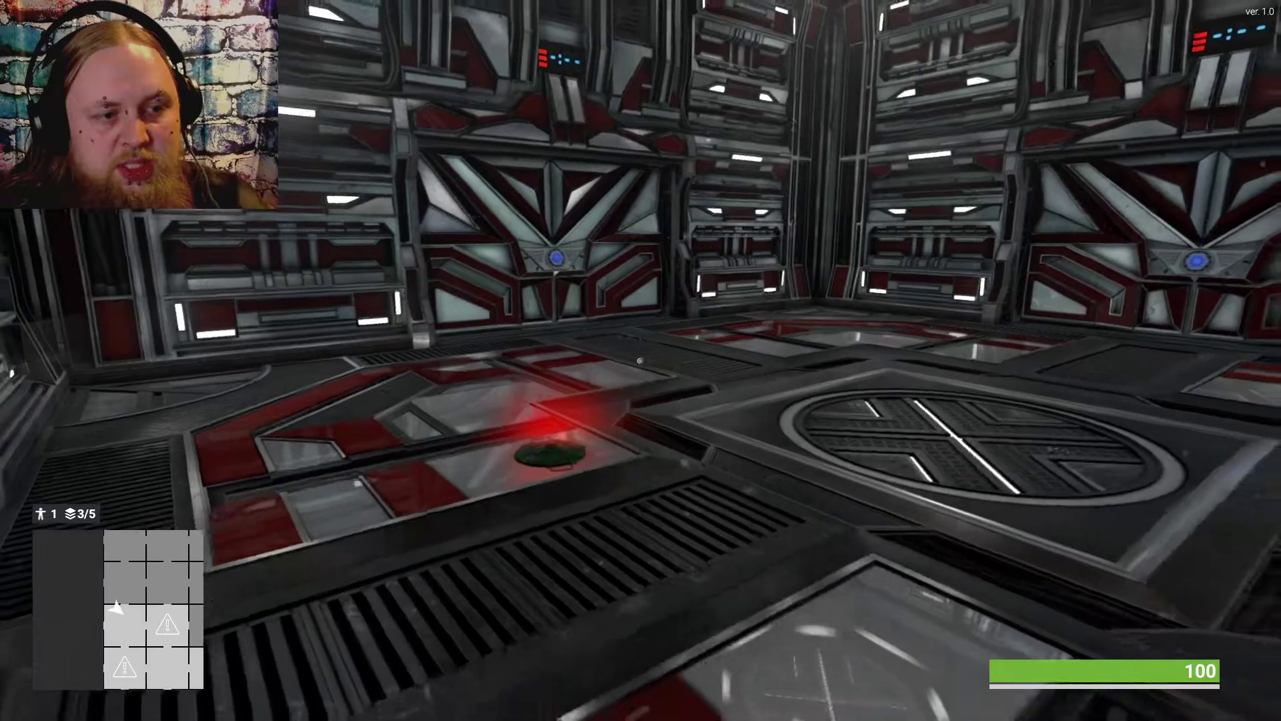
{"action": "key", "text": "w"}
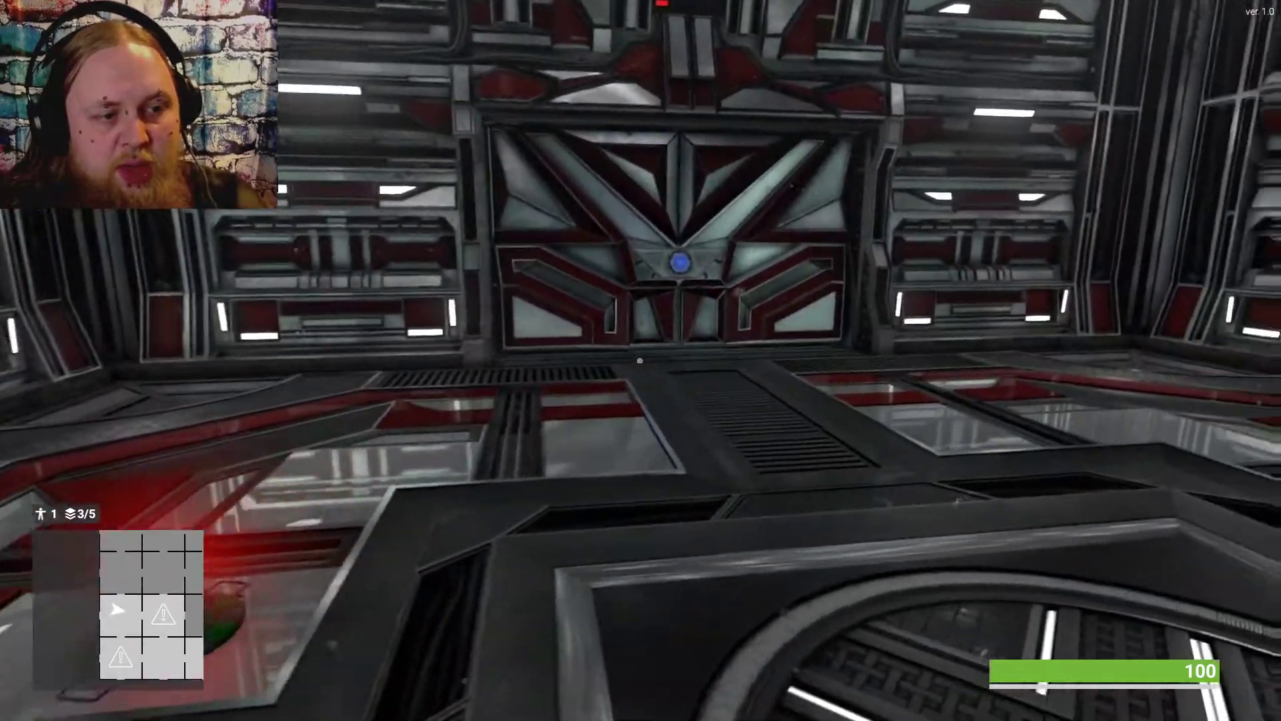
{"action": "key", "text": "w"}
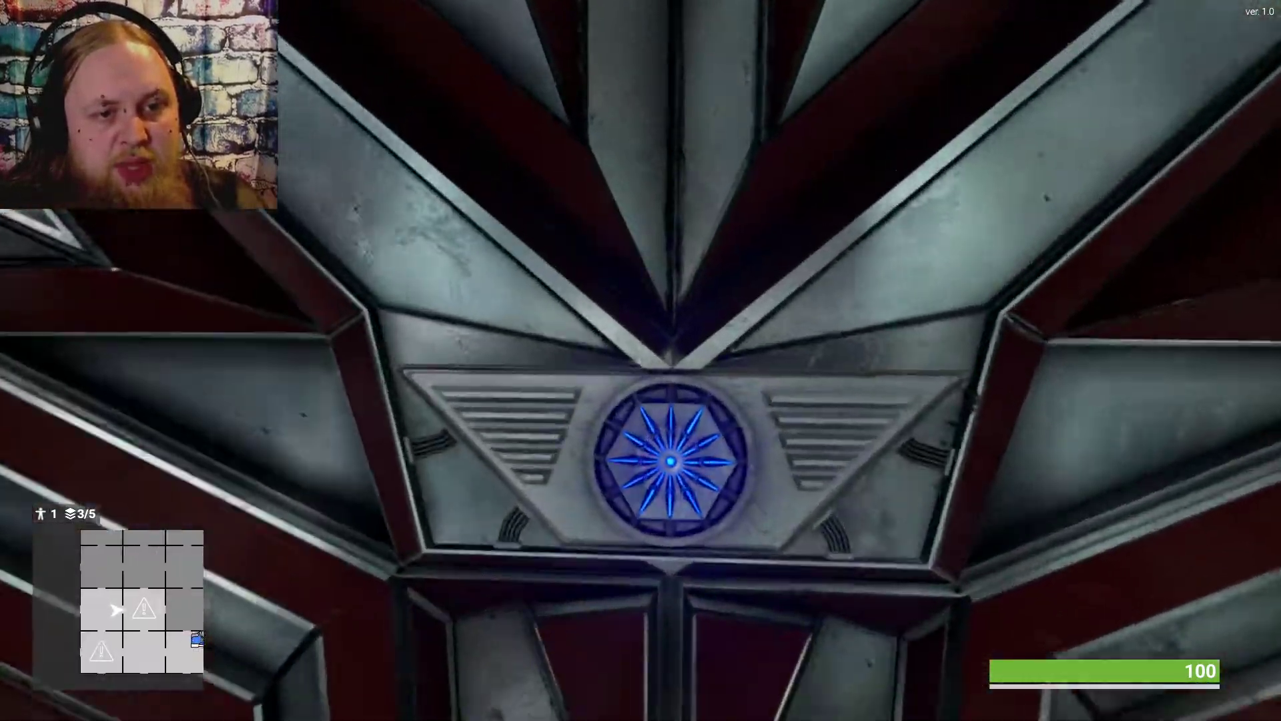
{"action": "key", "text": "e"}
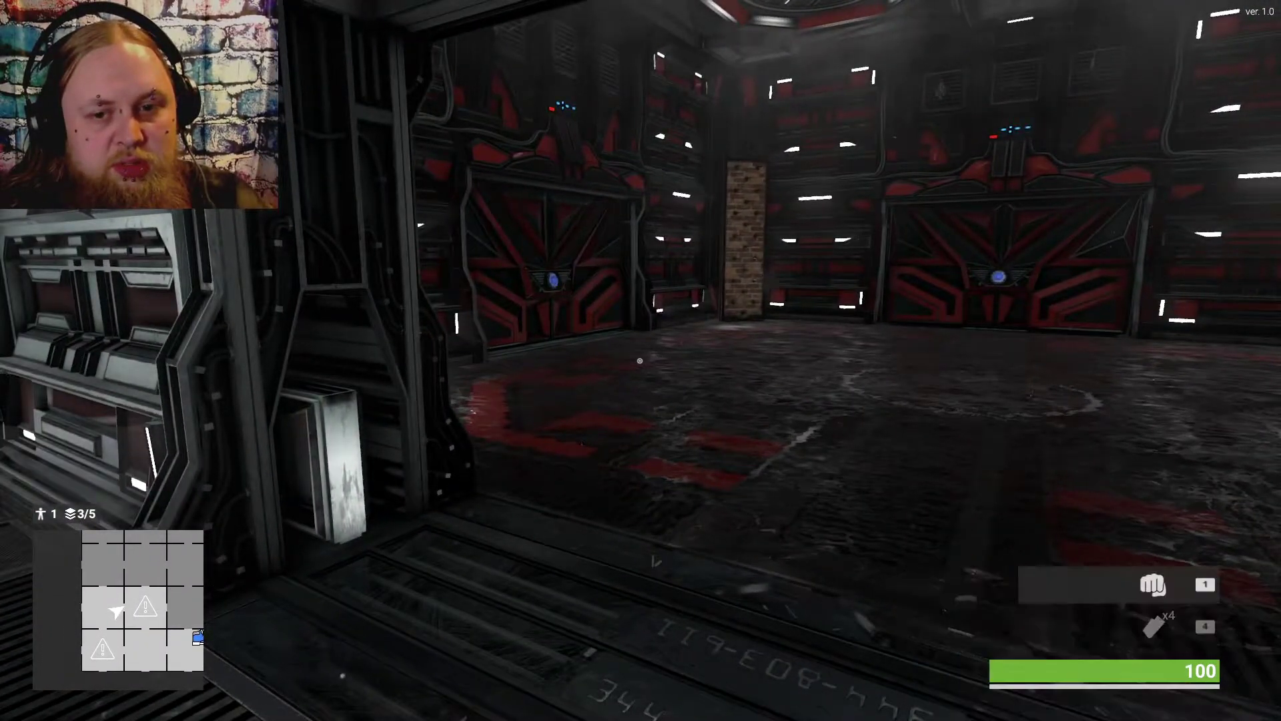
Equip the throwable item from slot 2 and pass through the dark room toward the lava
{"action": "key", "text": "2"}
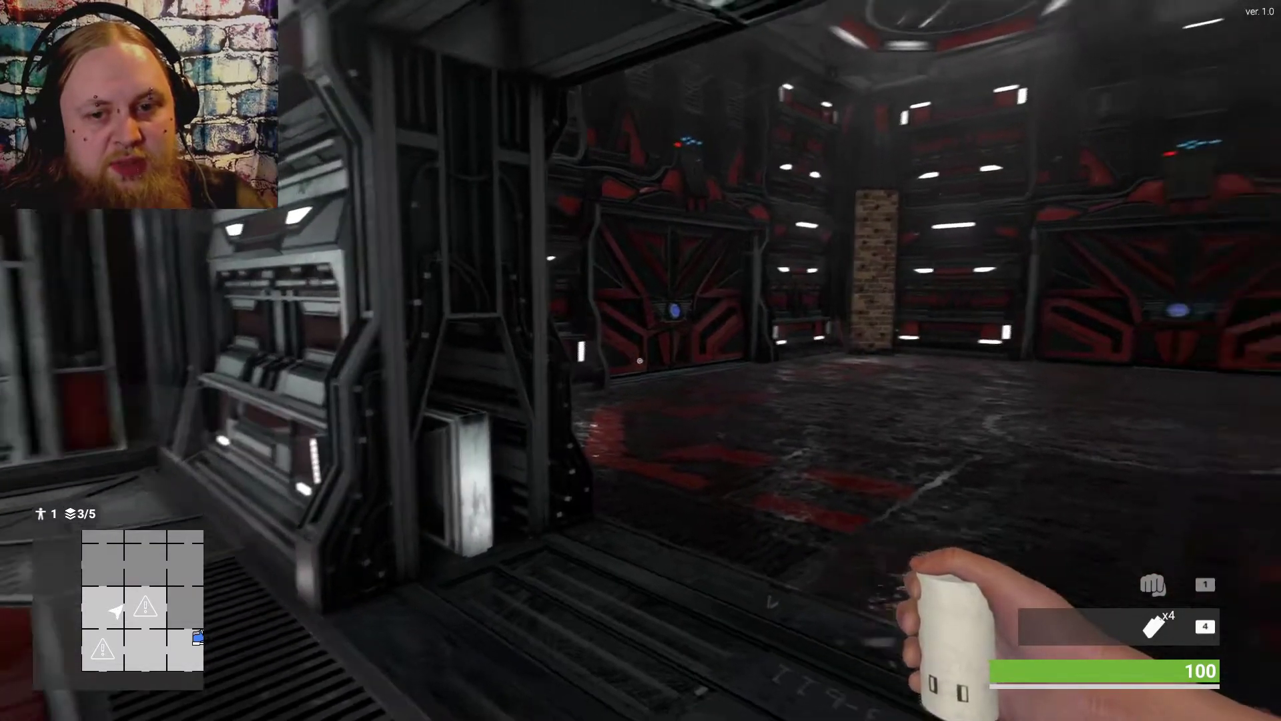
{"action": "key", "text": "w"}
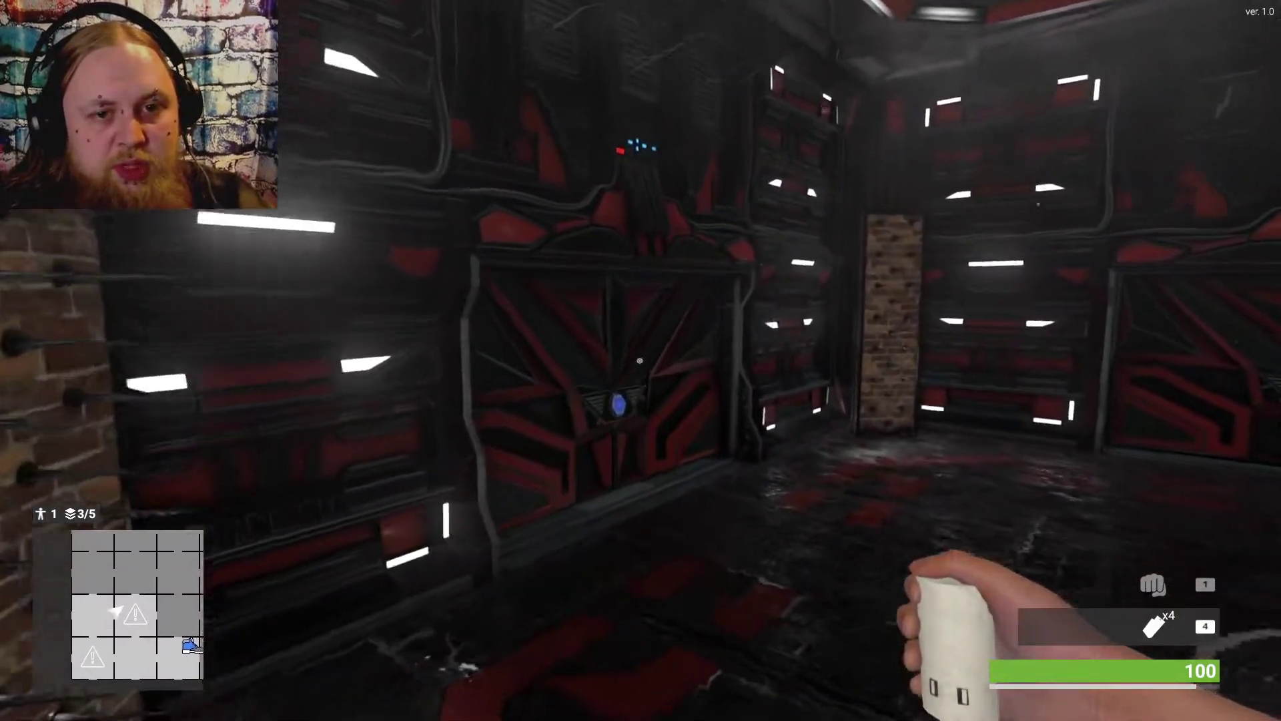
{"action": "key", "text": "w"}
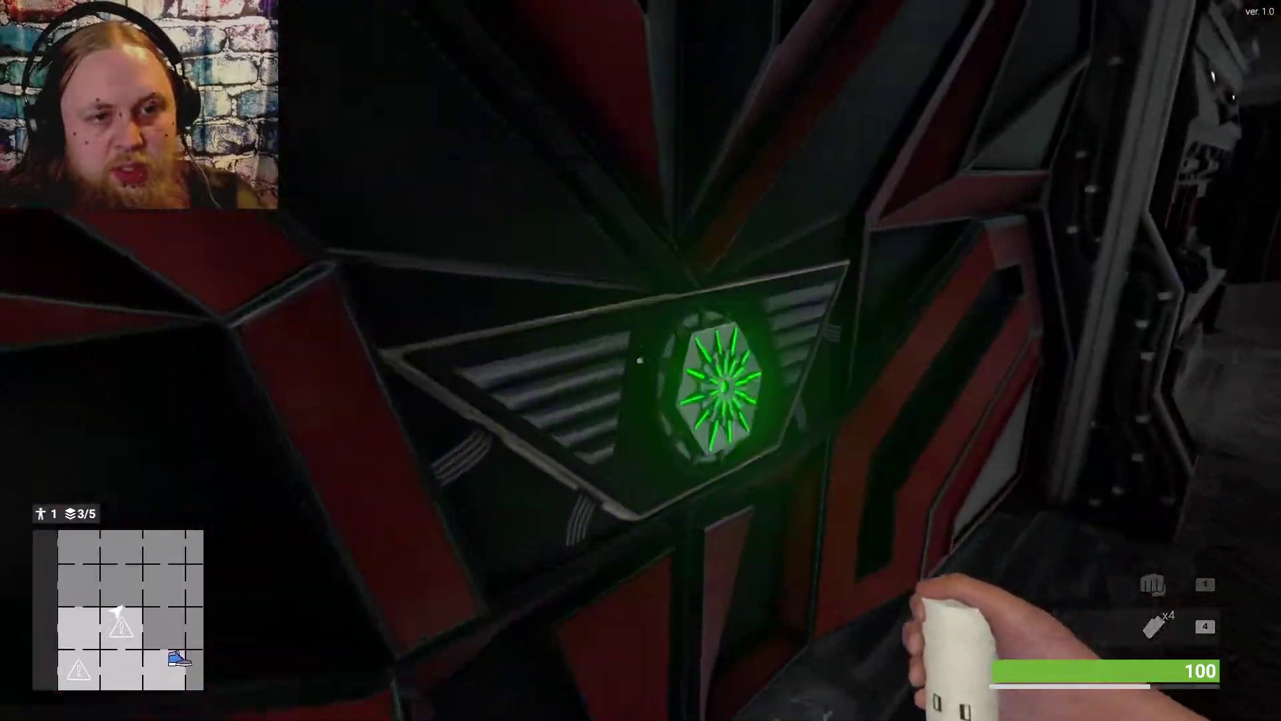
{"action": "key", "text": "w"}
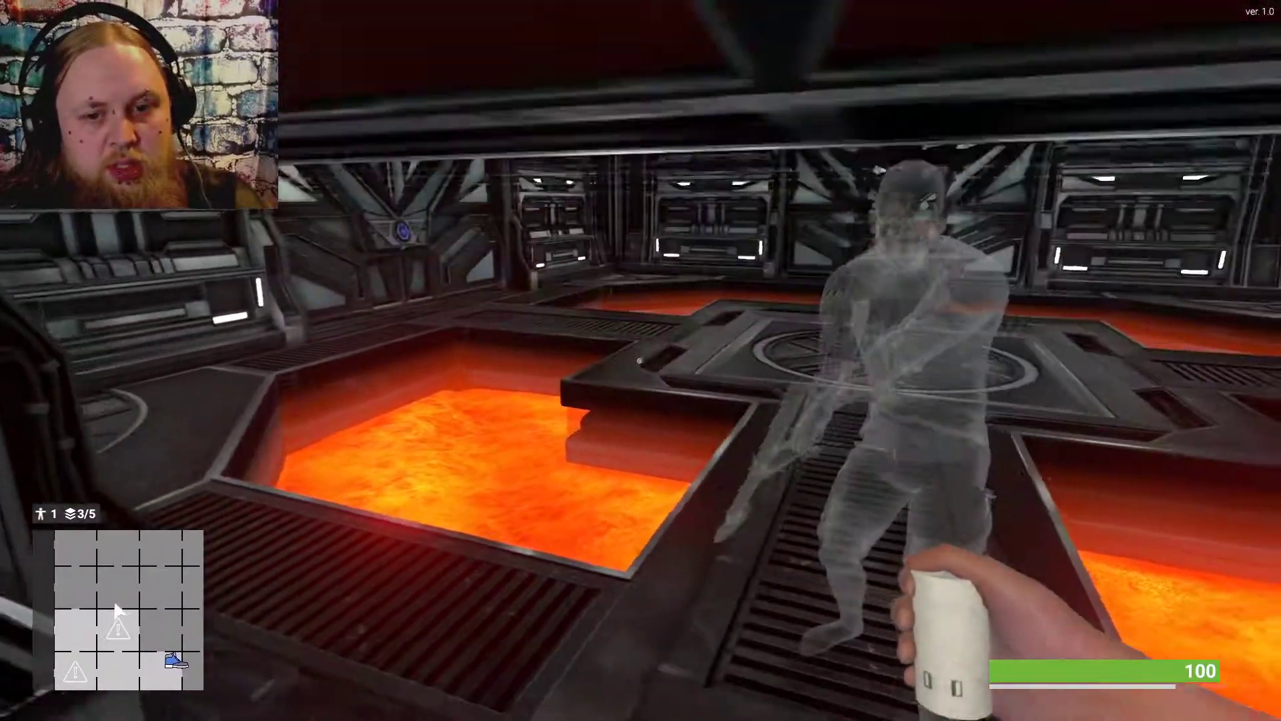
{"action": "key", "text": "w"}
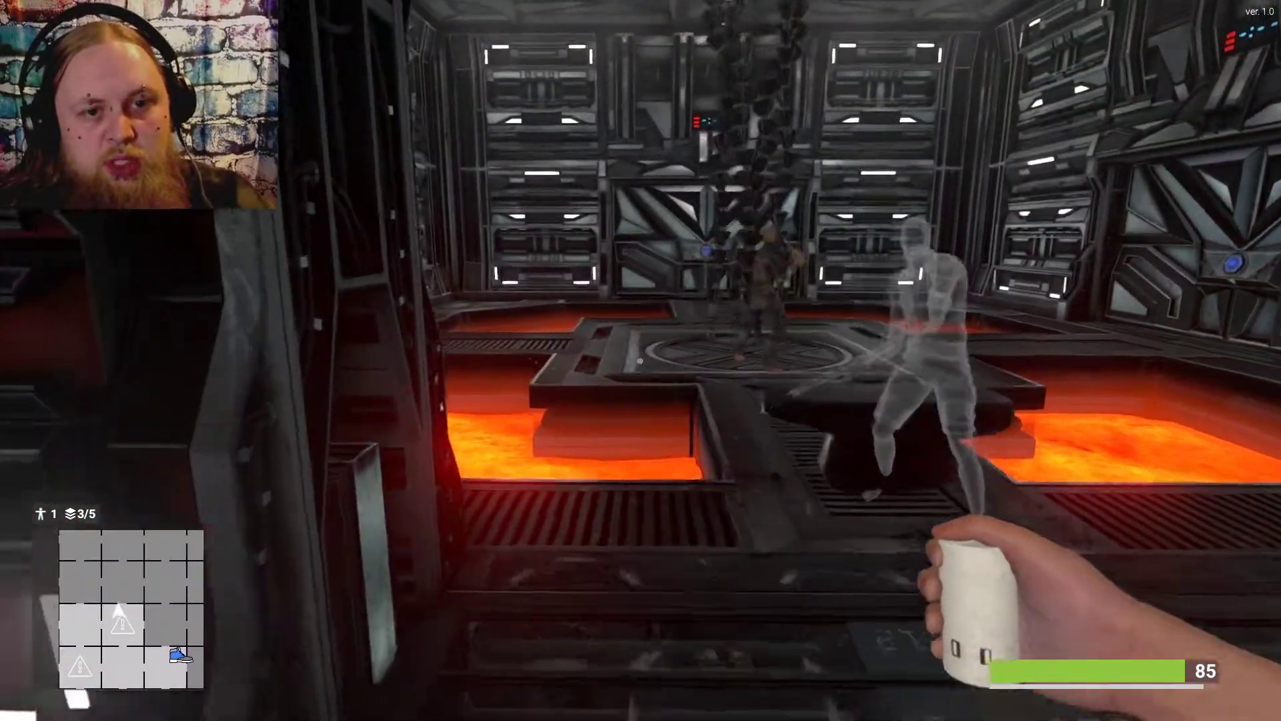
Cross the lava room's central platform to the sealed door as health falls to 45
{"action": "key", "text": "w"}
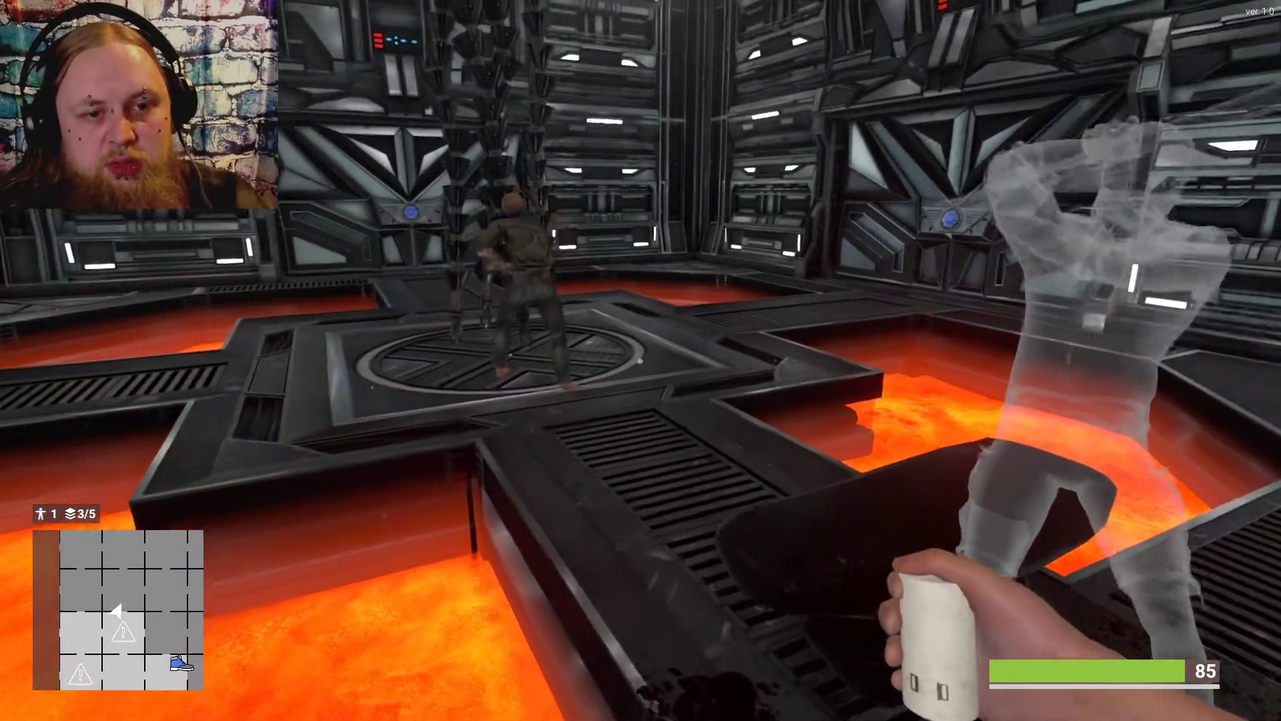
{"action": "key", "text": "w"}
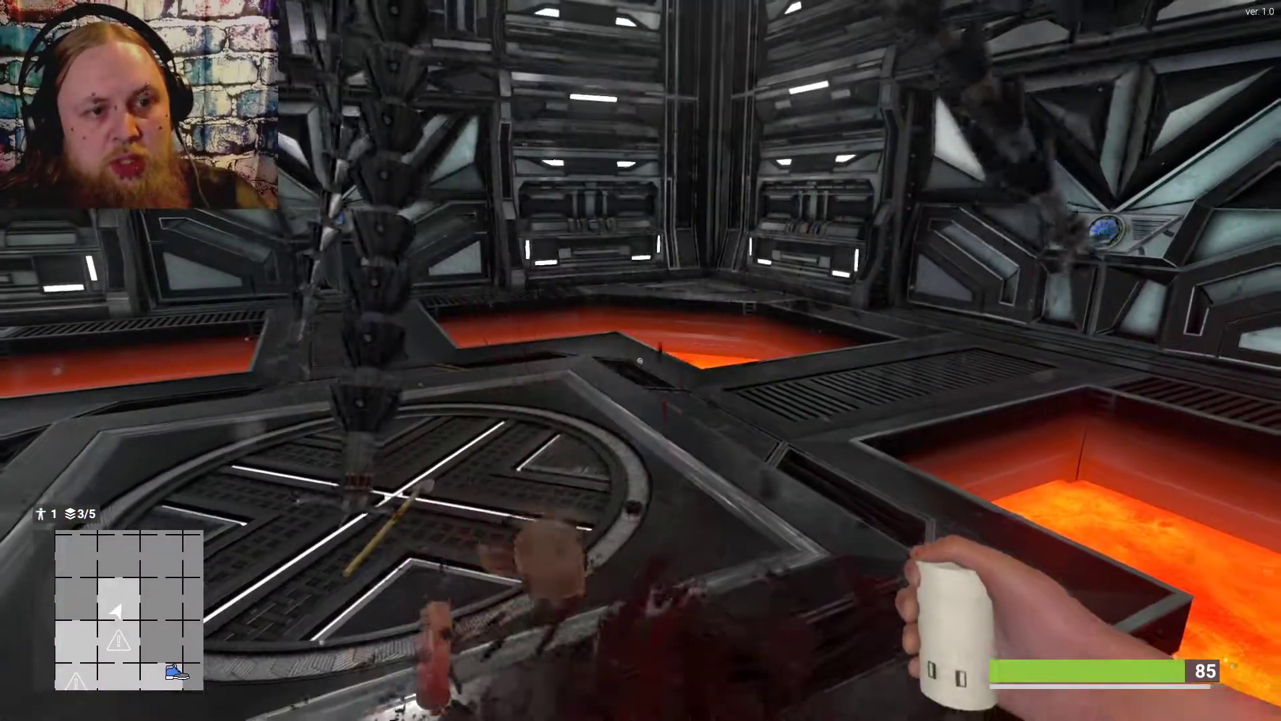
{"action": "key", "text": "w"}
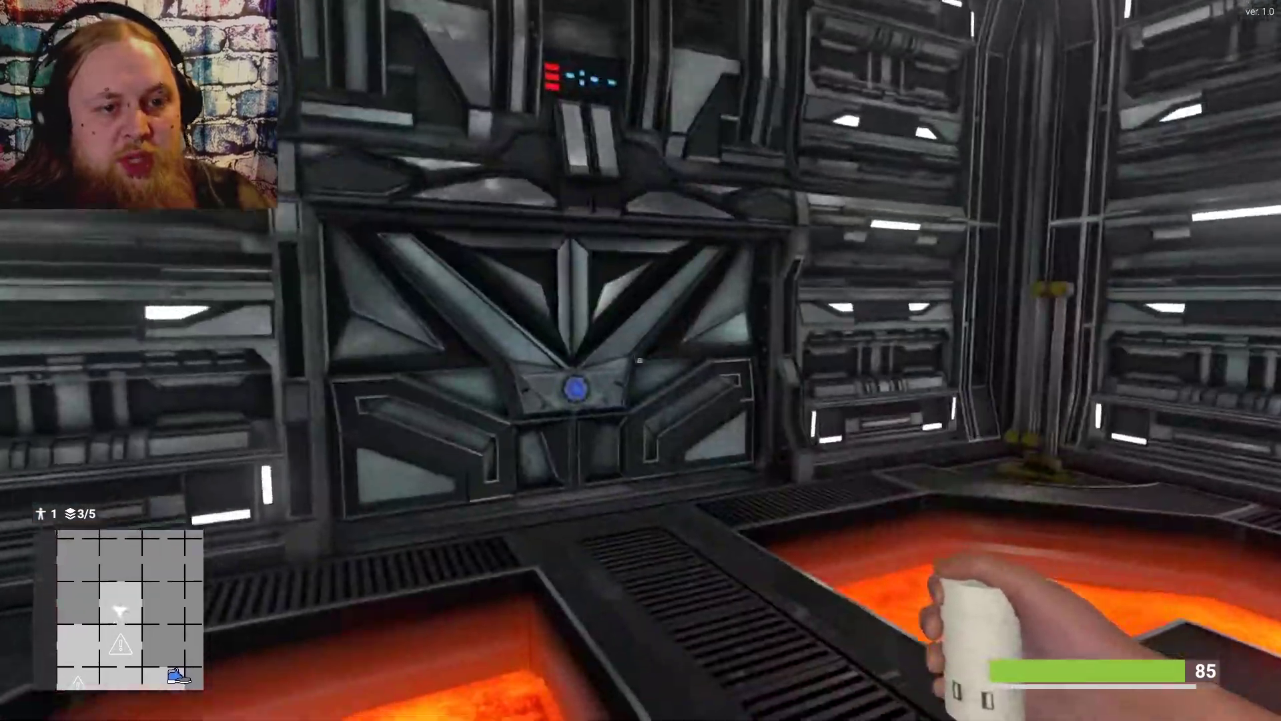
{"action": "key", "text": "w"}
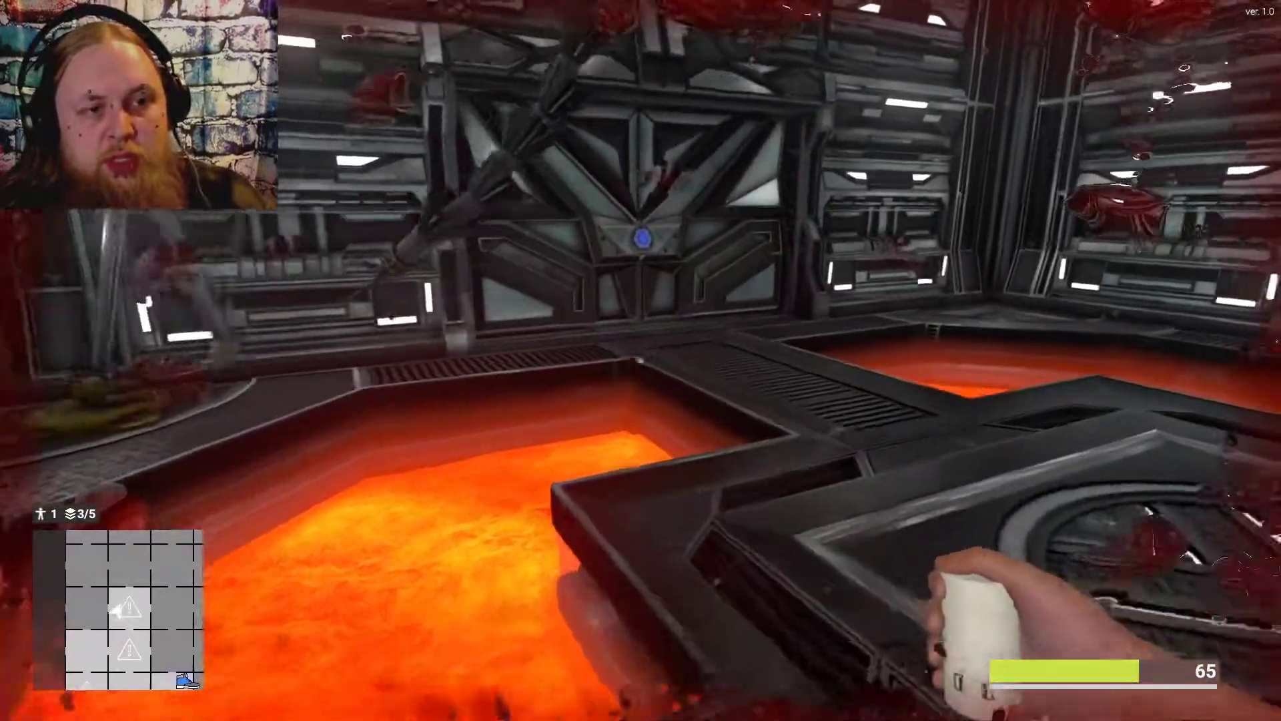
{"action": "key", "text": "w"}
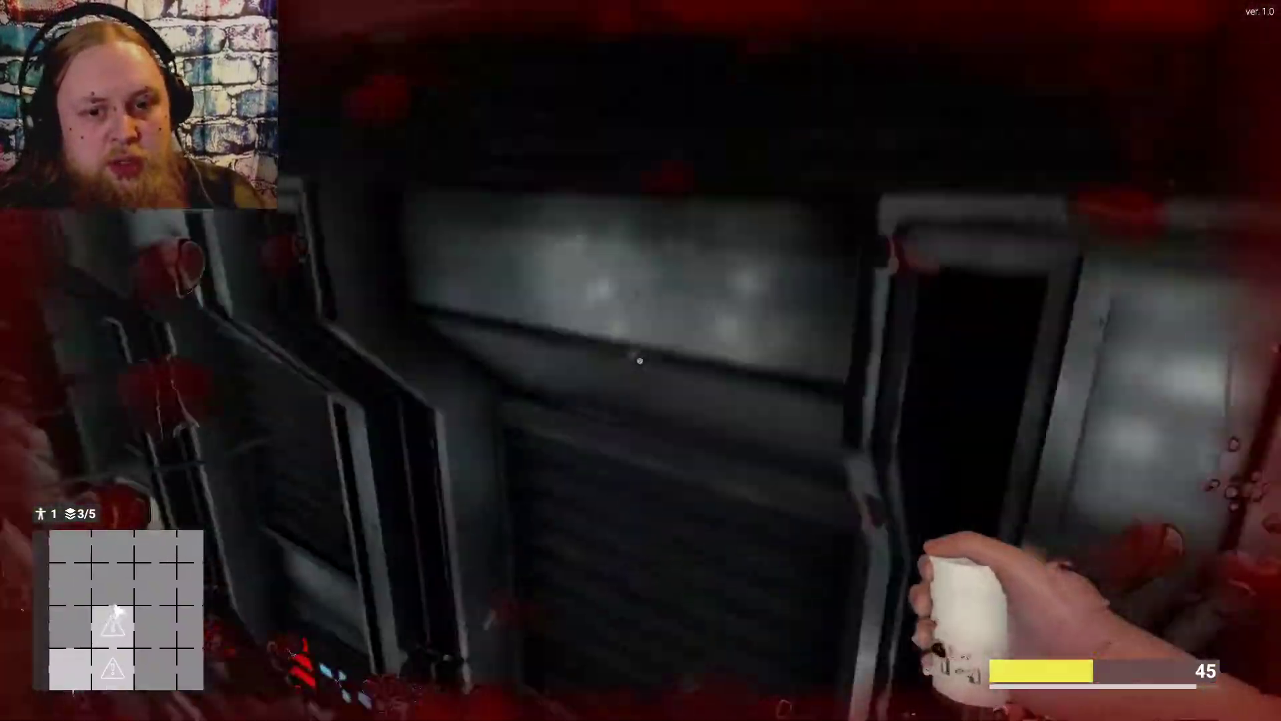
Use the sealed door's panel, die in the fire, and end the run at score 207
{"action": "key", "text": "e"}
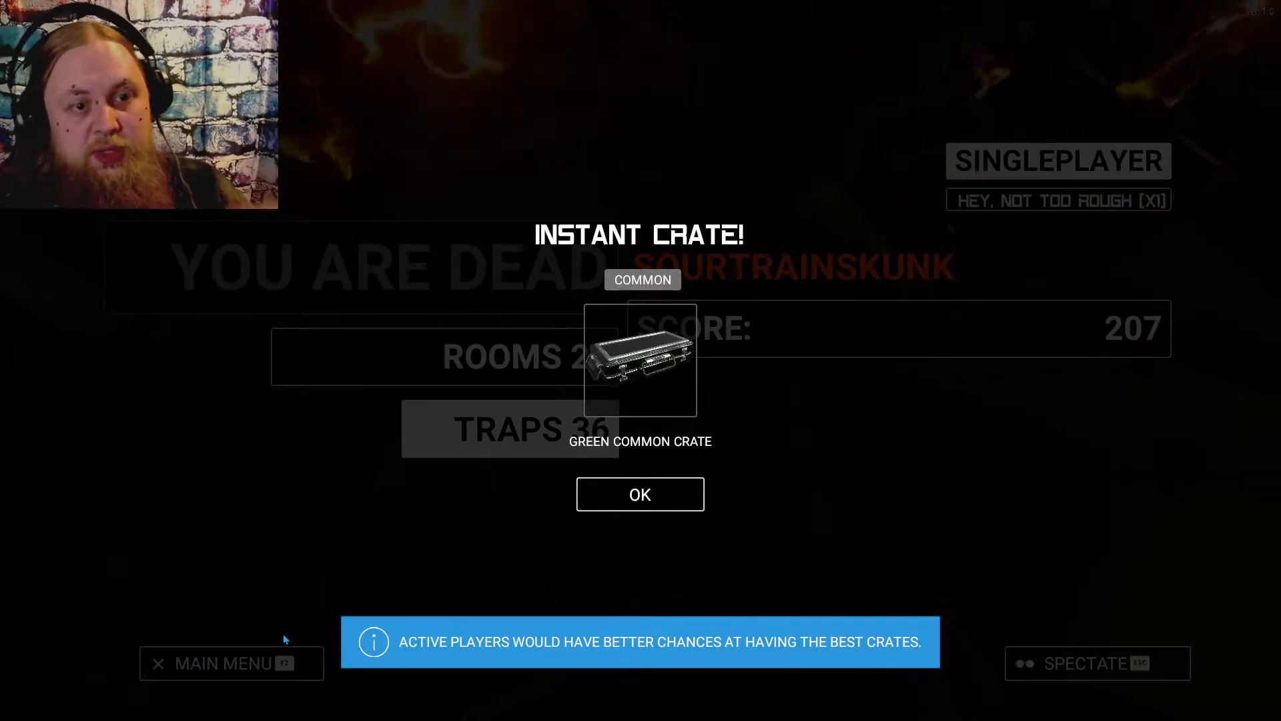
Close the Instant Crate notice with OK to show 27 rooms, 36 traps, score 207
{"action": "left_click", "coordinate": [636, 504]}
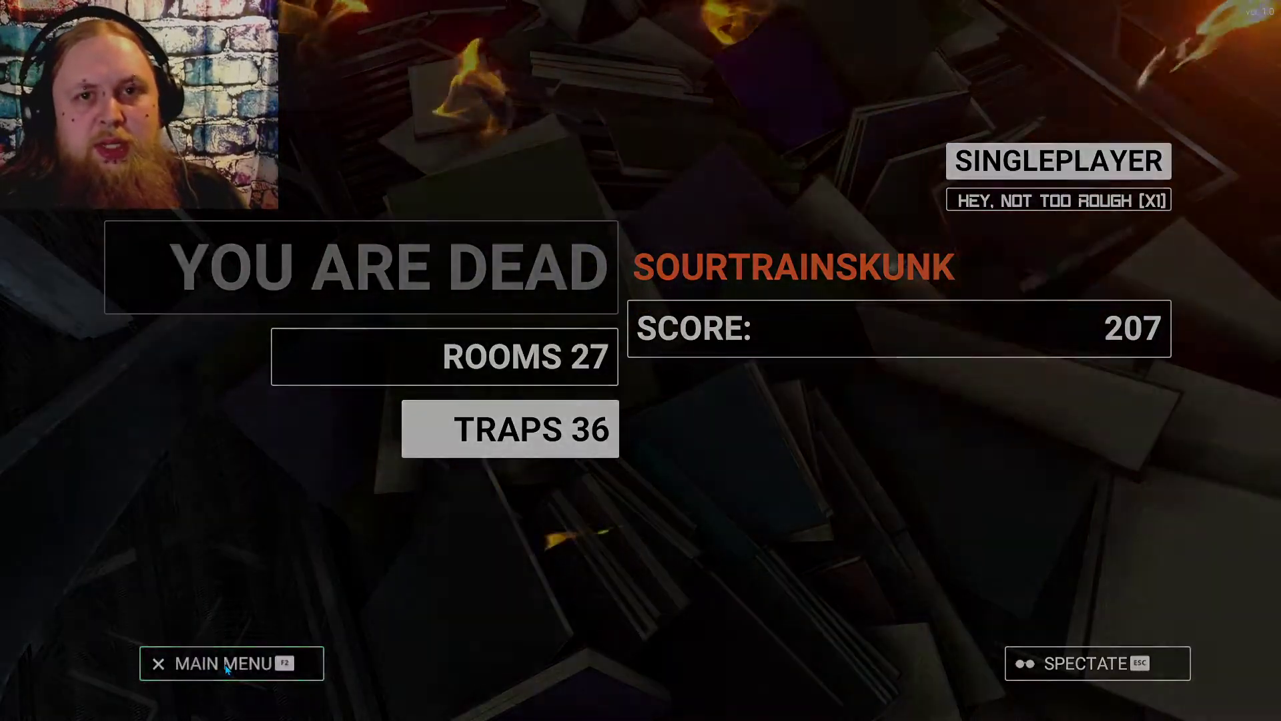
Quit the results screen via MAIN MENU and confirm with YES
{"action": "left_click", "coordinate": [226, 667]}
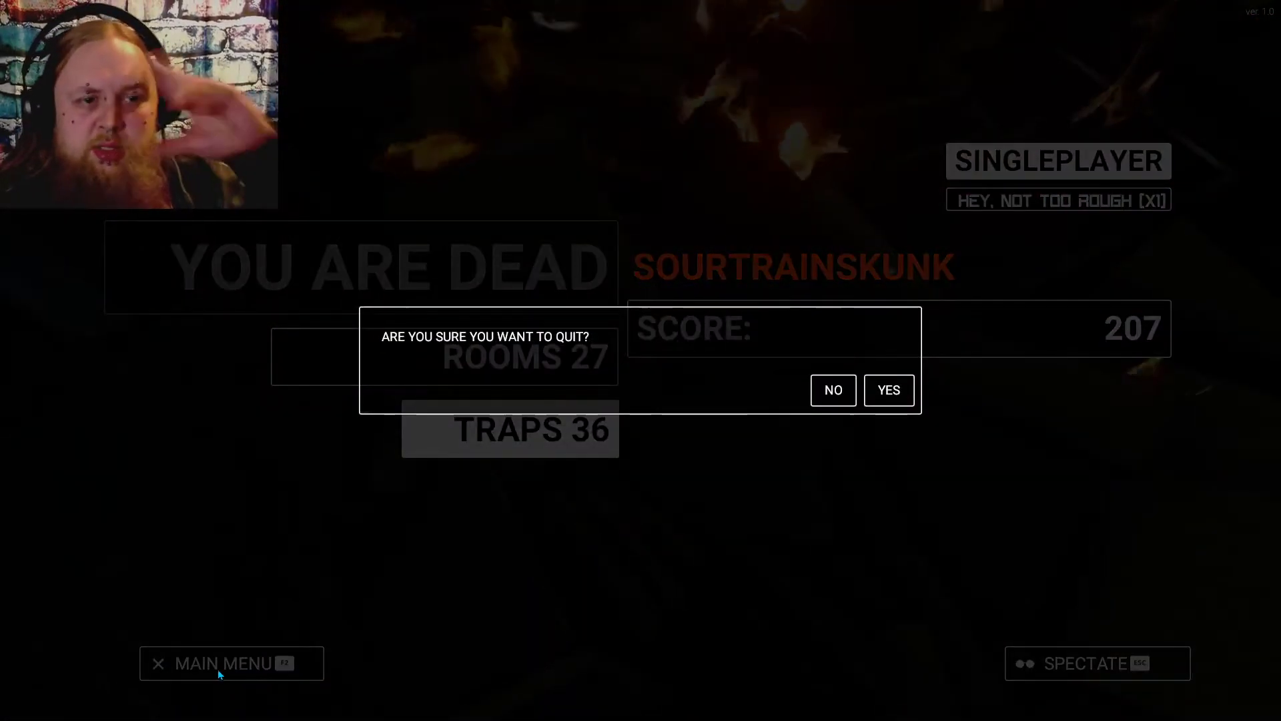
{"action": "left_click", "coordinate": [893, 400]}
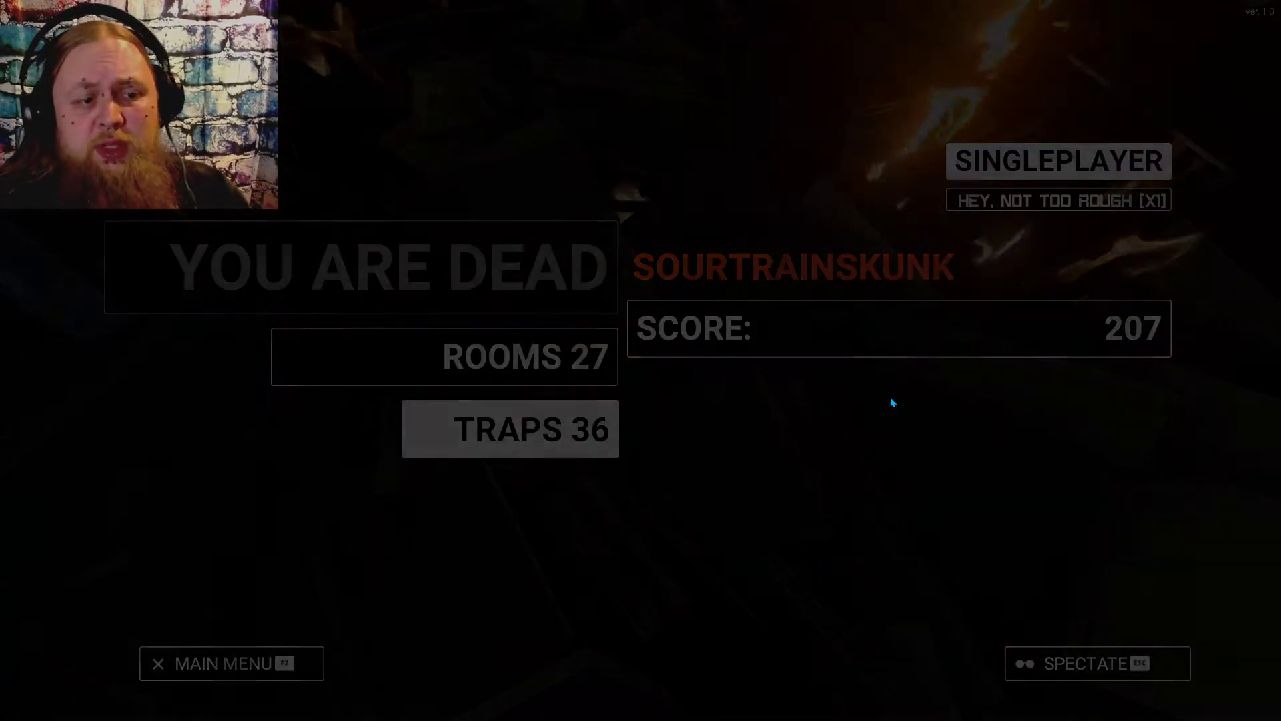